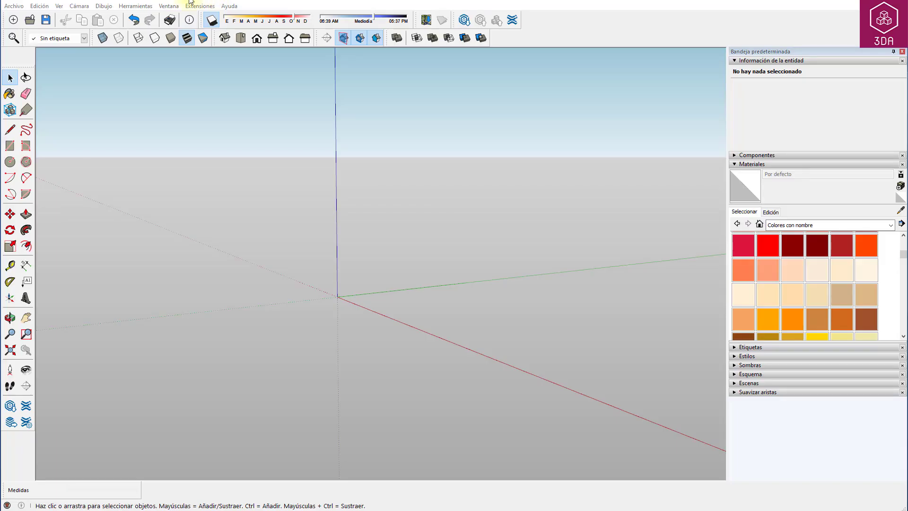
# - Set the Model Info length units to Centímetros and close the dialog
pyautogui.click(168, 6)
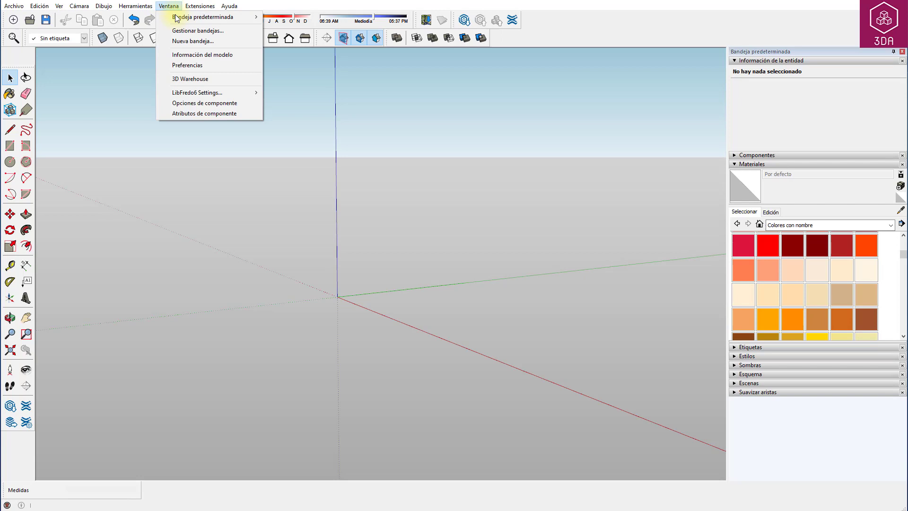
pyautogui.click(184, 55)
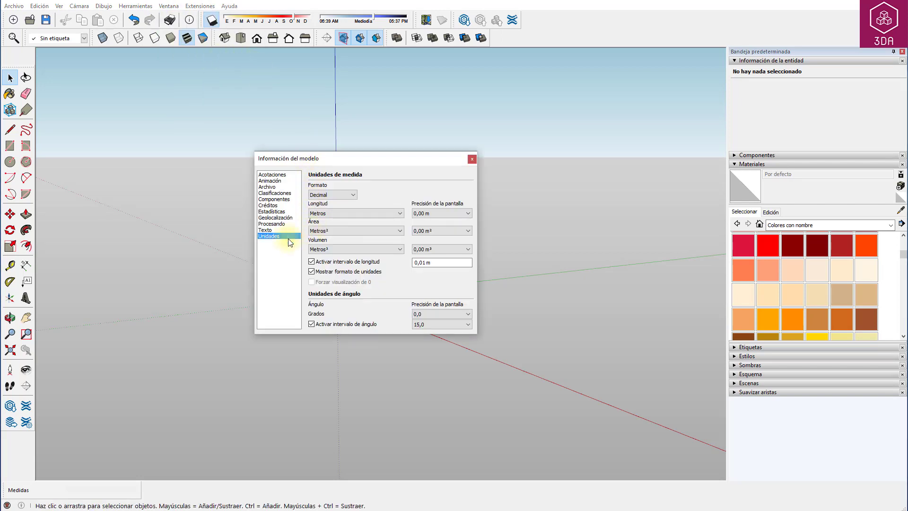
pyautogui.click(316, 214)
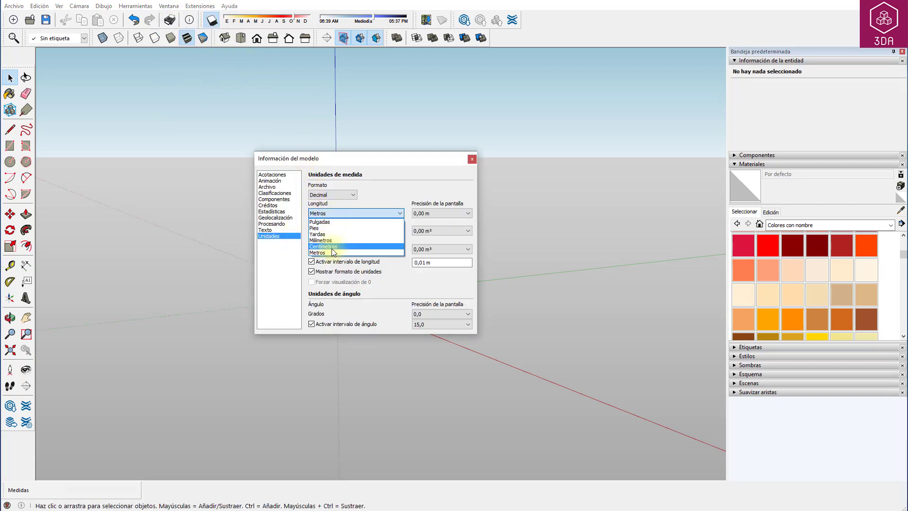
pyautogui.click(334, 246)
pyautogui.click(472, 160)
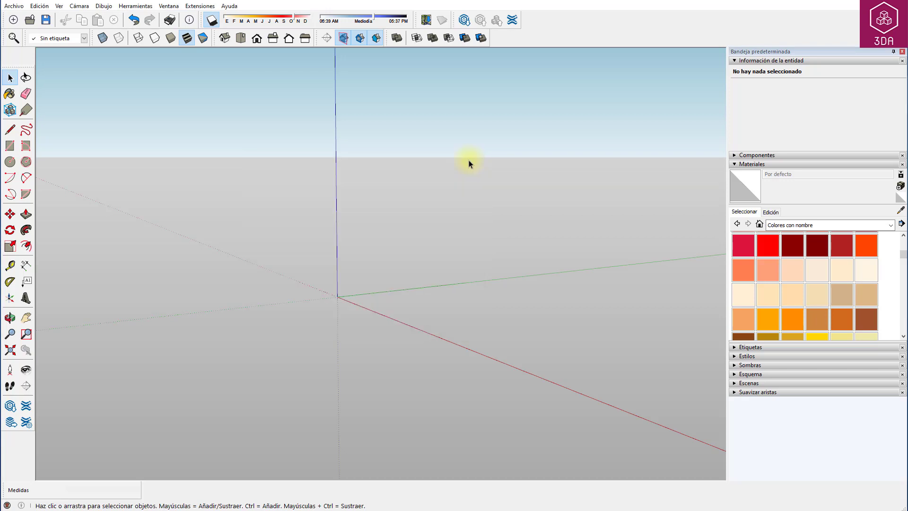
# - Switch the camera to parallel projection and the top plan view
pyautogui.click(79, 6)
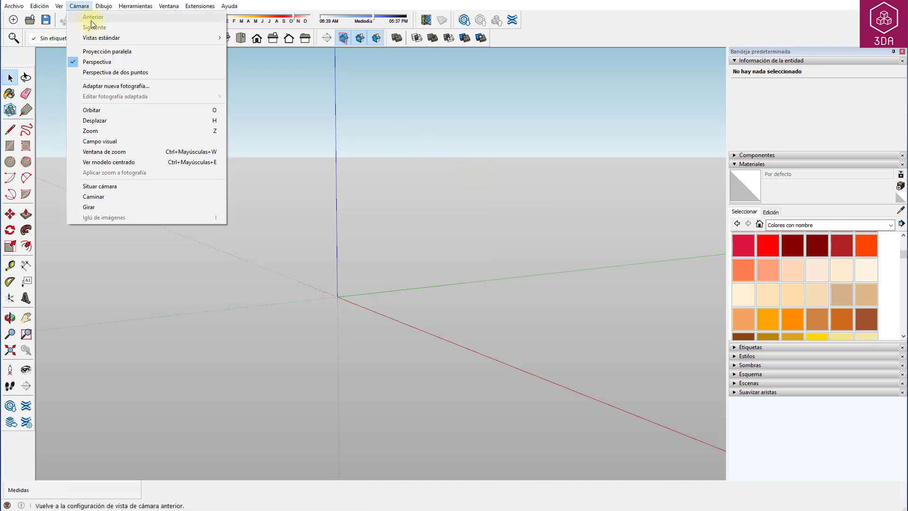
pyautogui.click(98, 52)
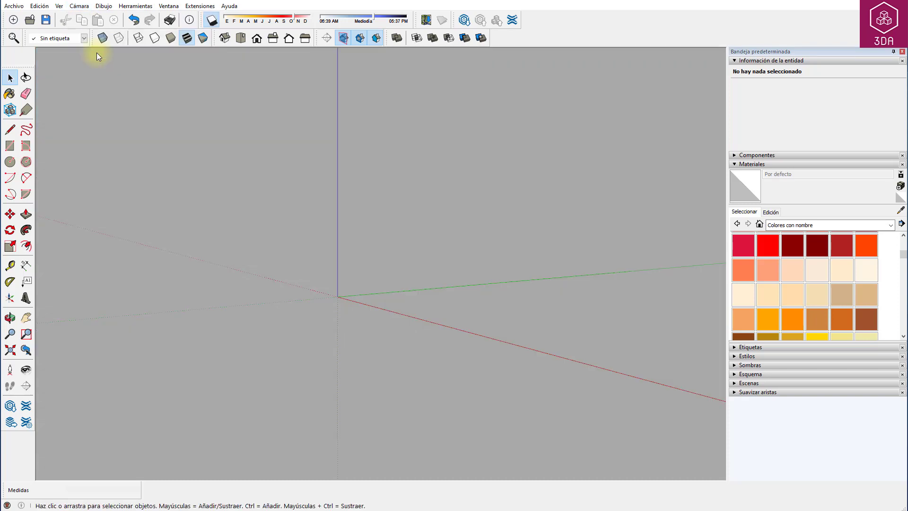
pyautogui.click(240, 38)
pyautogui.keyDown('shift'); pyautogui.moveTo(365, 217); pyautogui.dragTo(213, 333, button='middle'); pyautogui.keyUp('shift')
# - Draw a line from the origin up the green axis
pyautogui.press('l')
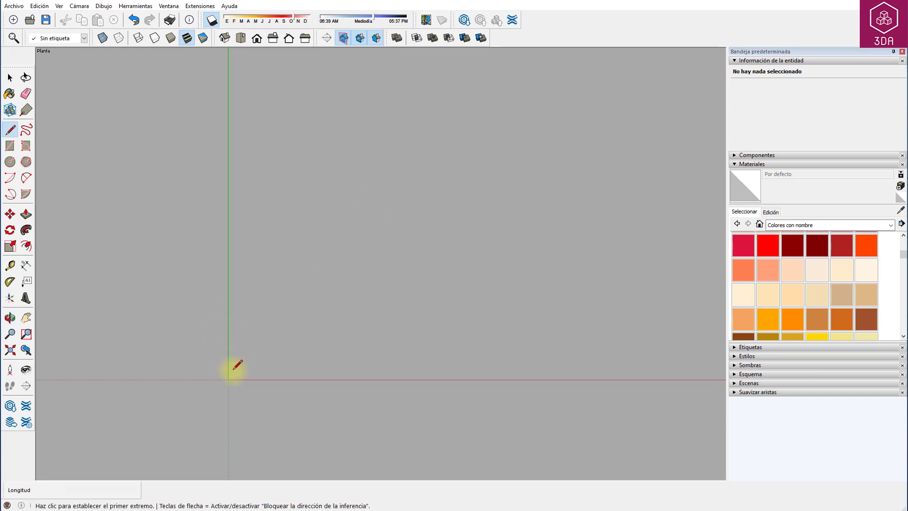
pyautogui.click(229, 379)
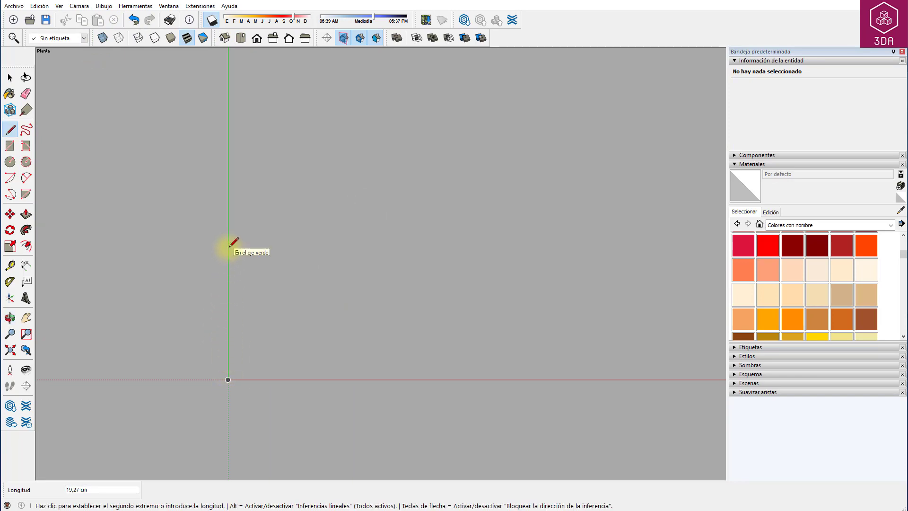
pyautogui.click(229, 247)
pyautogui.press('space')
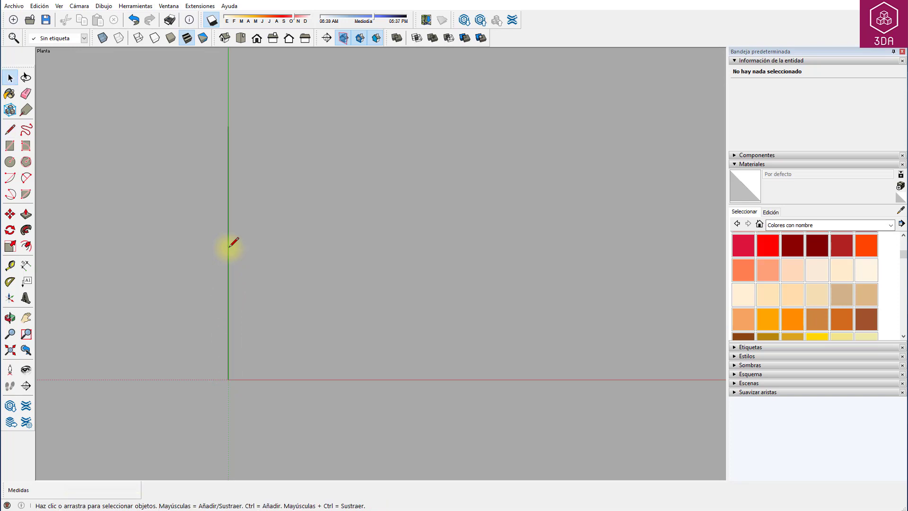
# - Draw a 10 cm line from the origin along the red axis
pyautogui.press('l')
pyautogui.click(228, 379)
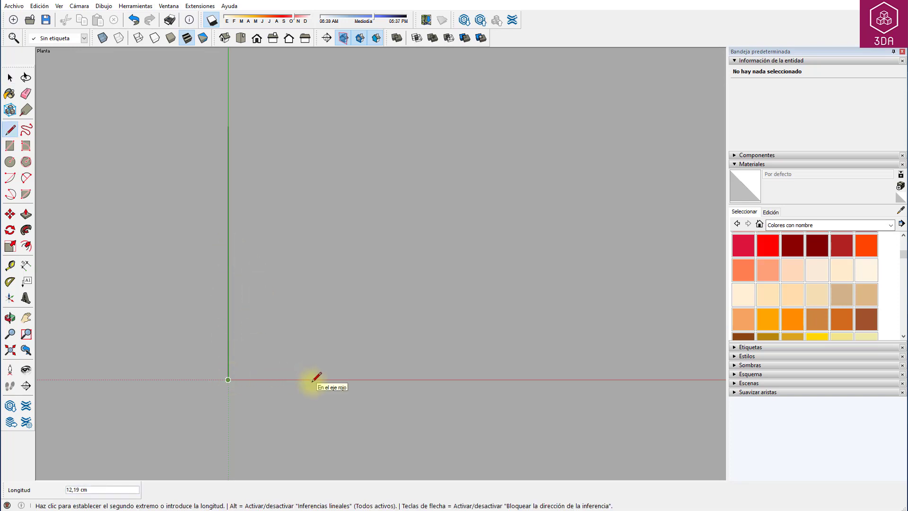
pyautogui.write('10')
pyautogui.press('Return')
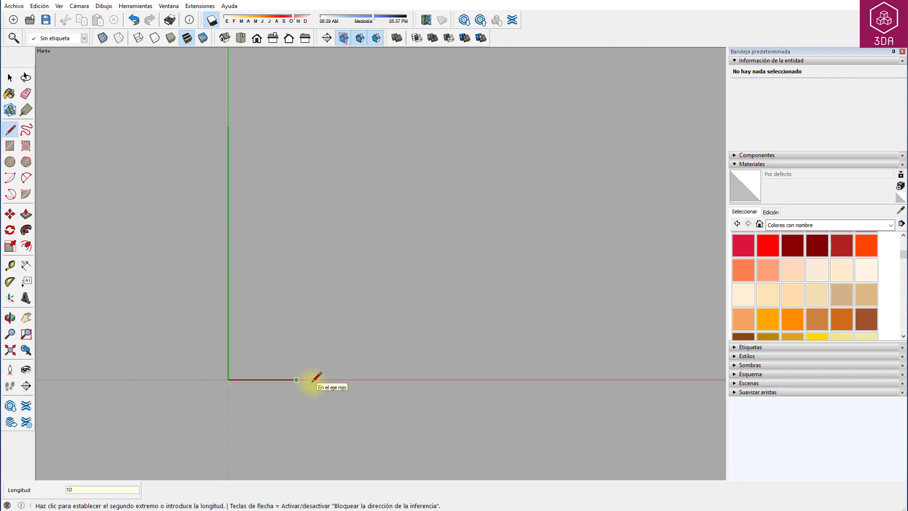
pyautogui.press('space')
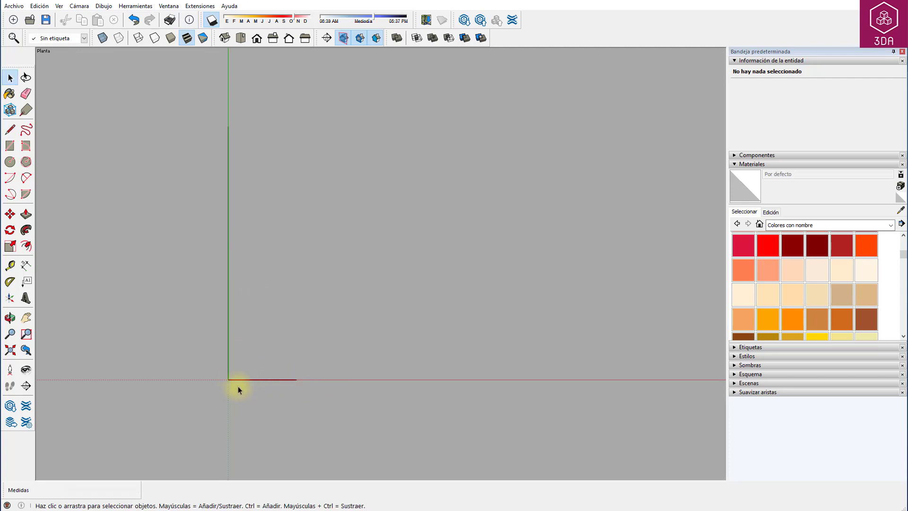
pyautogui.scroll(2, 237, 386)
pyautogui.scroll(2, 237, 387)
pyautogui.scroll(2, 237, 390)
# - Stack horizontal guides 3 cm, 1 cm and 9,5 cm above the red axis
pyautogui.press('t')
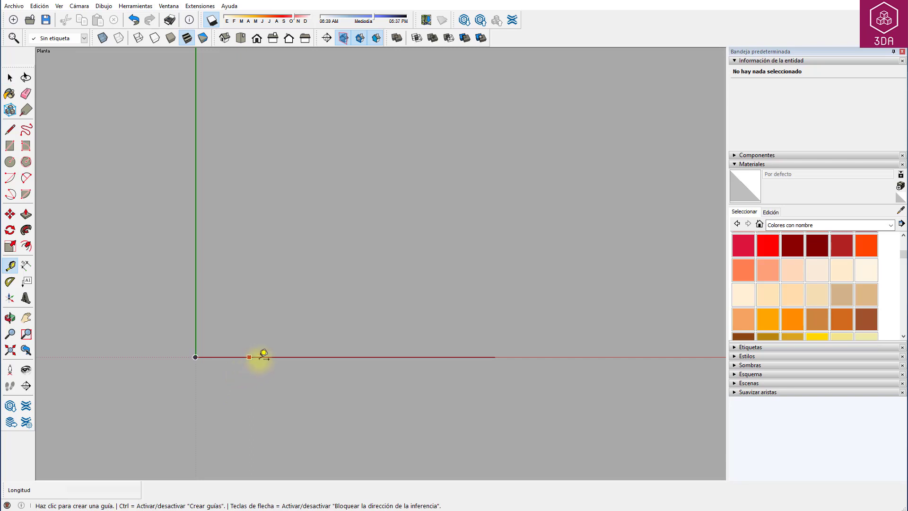
pyautogui.click(259, 357)
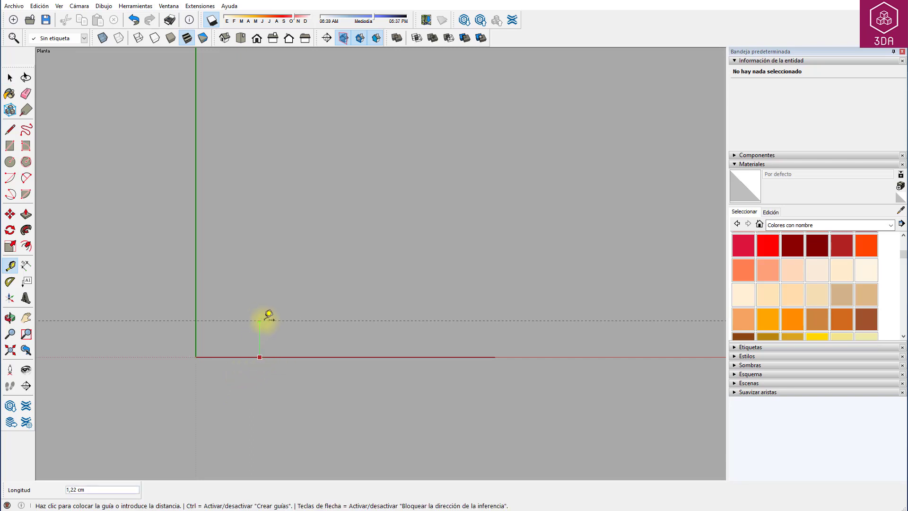
pyautogui.write('3')
pyautogui.press('Return')
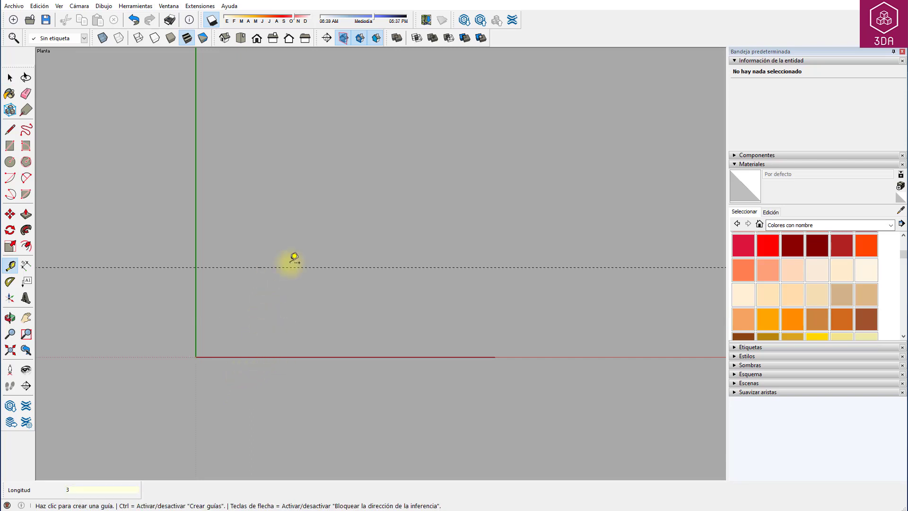
pyautogui.click(294, 267)
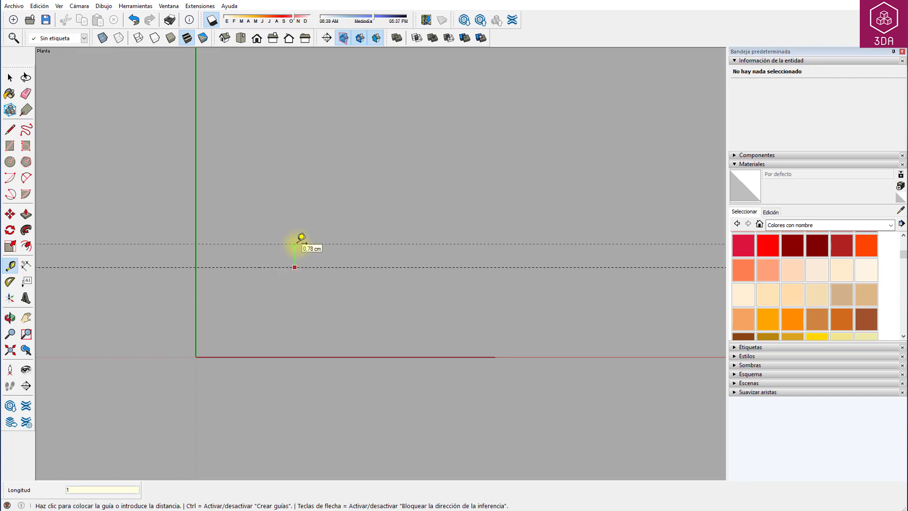
pyautogui.click(299, 241)
pyautogui.scroll(-1, 300, 243)
pyautogui.keyDown('shift'); pyautogui.moveTo(310, 241); pyautogui.dragTo(280, 359, button='middle'); pyautogui.keyUp('shift')
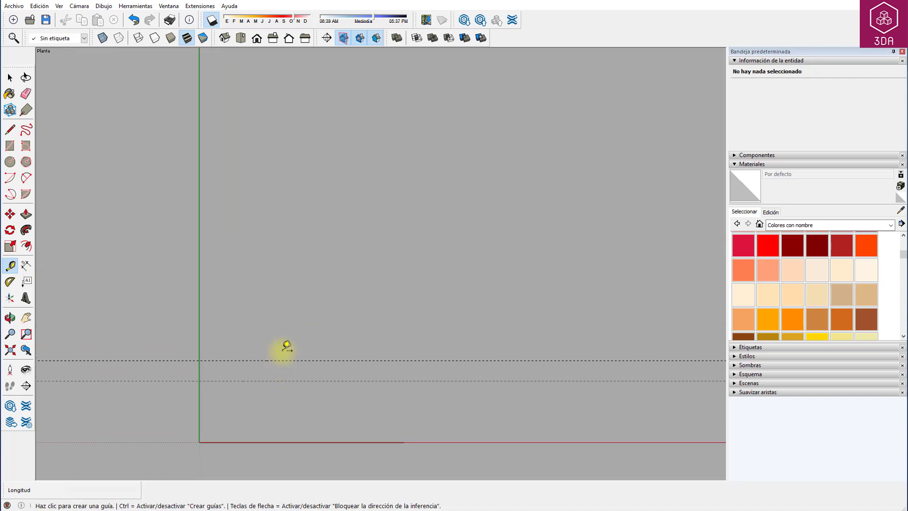
pyautogui.click(285, 360)
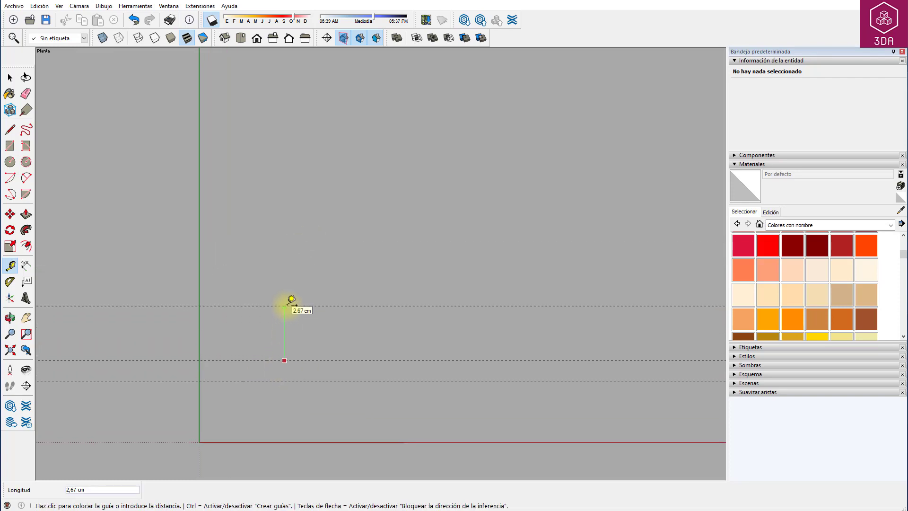
pyautogui.write('9,5')
pyautogui.press('Return')
# - Place vertical guides 10 cm and about 8 cm from the green axis
pyautogui.click(200, 299)
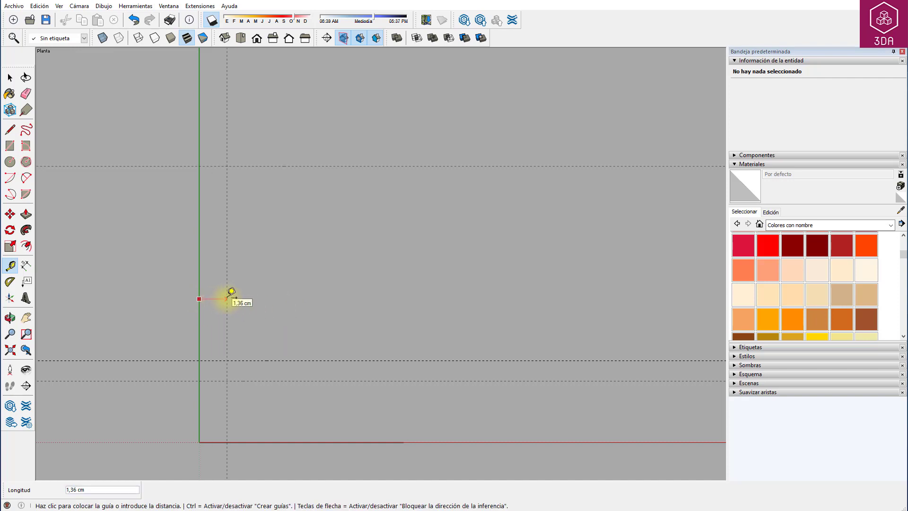
pyautogui.write('37')
pyautogui.press('Return')
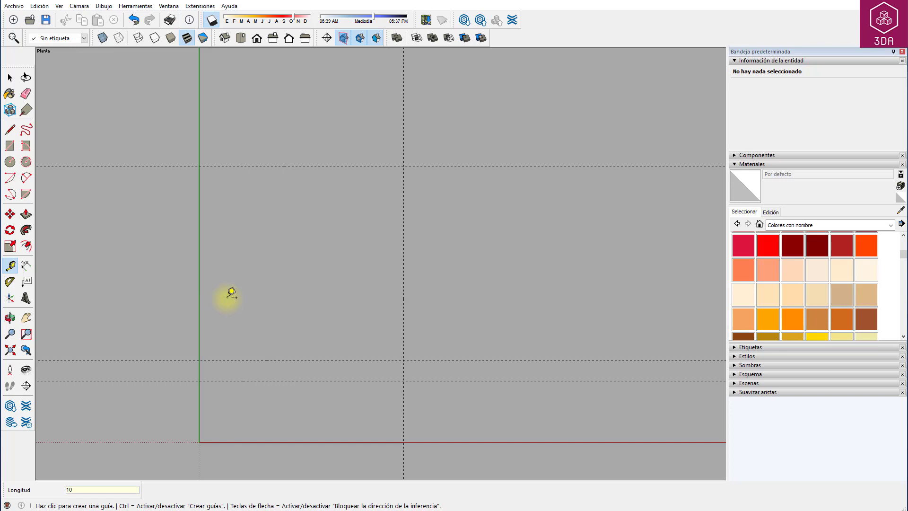
pyautogui.click(200, 303)
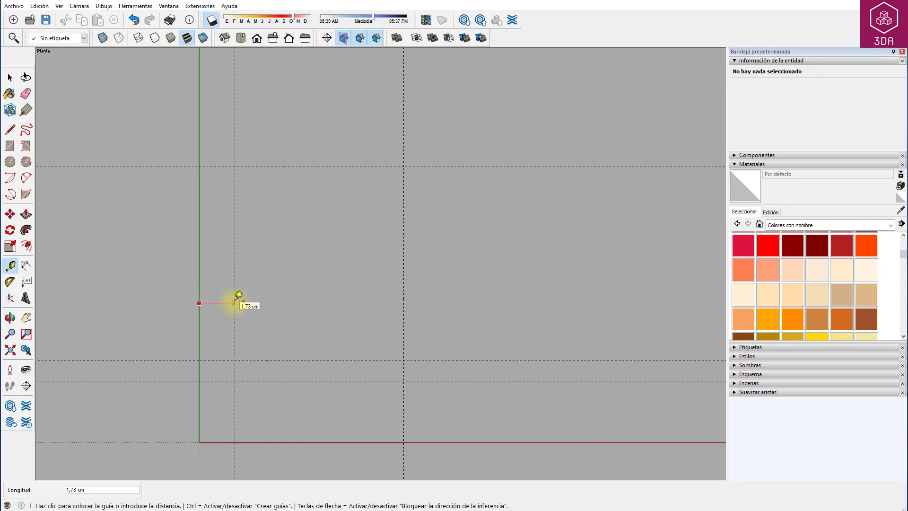
pyautogui.write('8,5')
pyautogui.press('Return')
# - Draw the profile's 3 cm side edge and slanted edge to the inner guide
pyautogui.press('l')
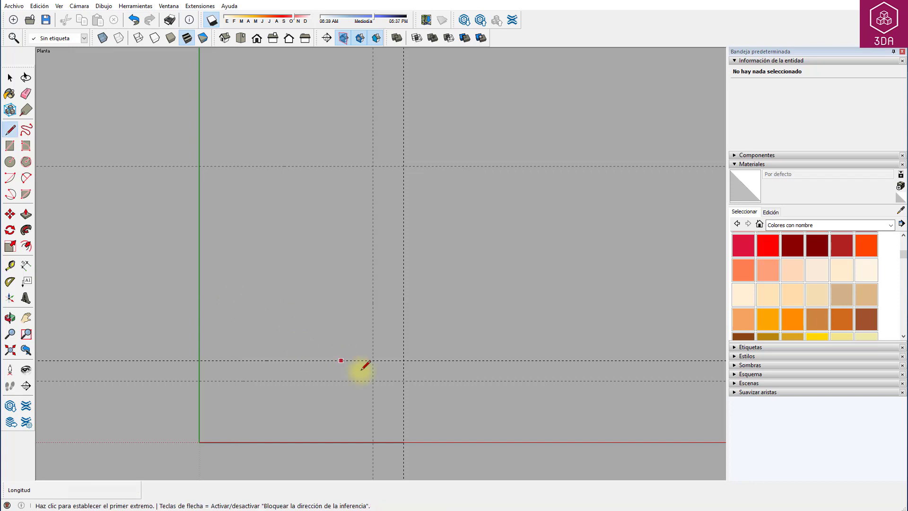
pyautogui.click(403, 443)
pyautogui.click(403, 381)
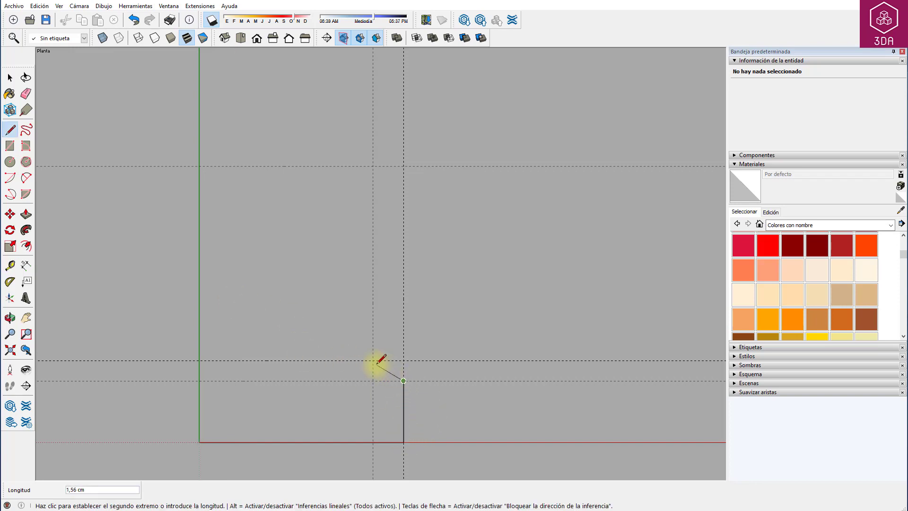
pyautogui.click(373, 360)
pyautogui.press('space')
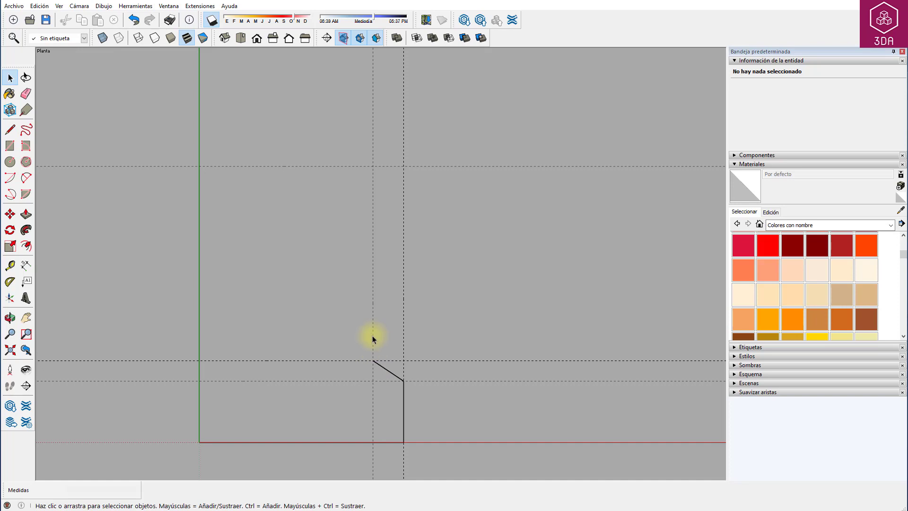
# - Add a guide 1,5 cm higher and draw a 24-sided small circle at the guide crossing
pyautogui.press('t')
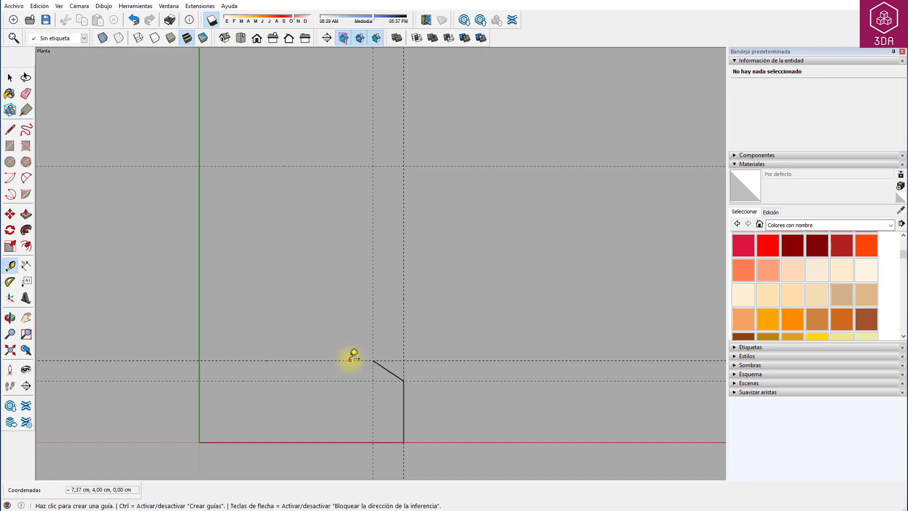
pyautogui.click(350, 360)
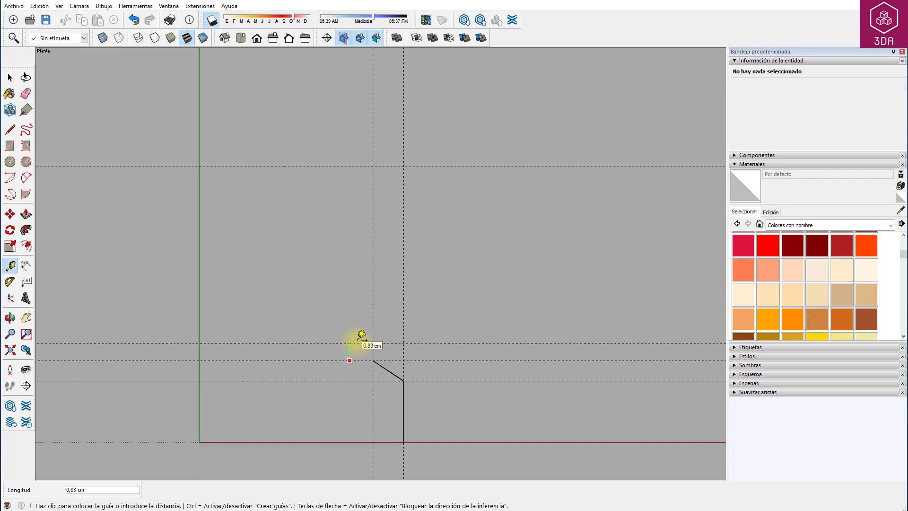
pyautogui.write('1,5')
pyautogui.press('Return')
pyautogui.write('c')
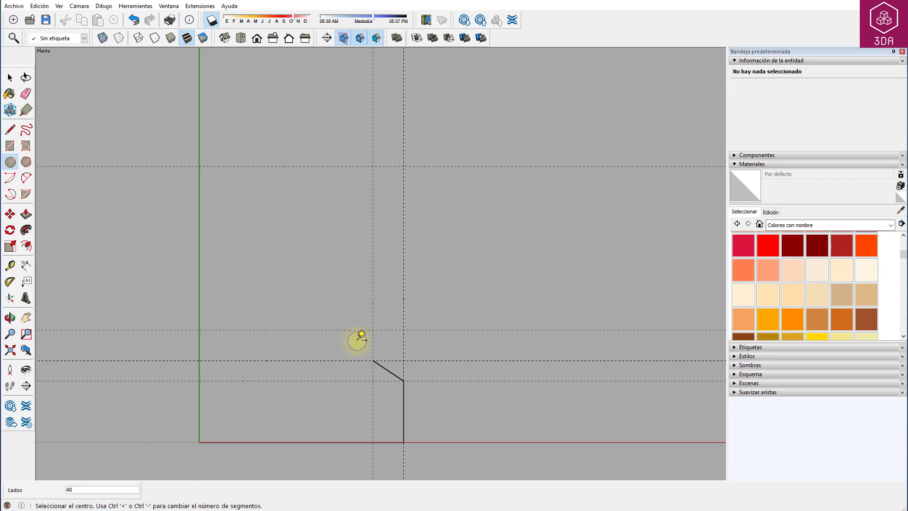
pyautogui.write('24')
pyautogui.press('Return')
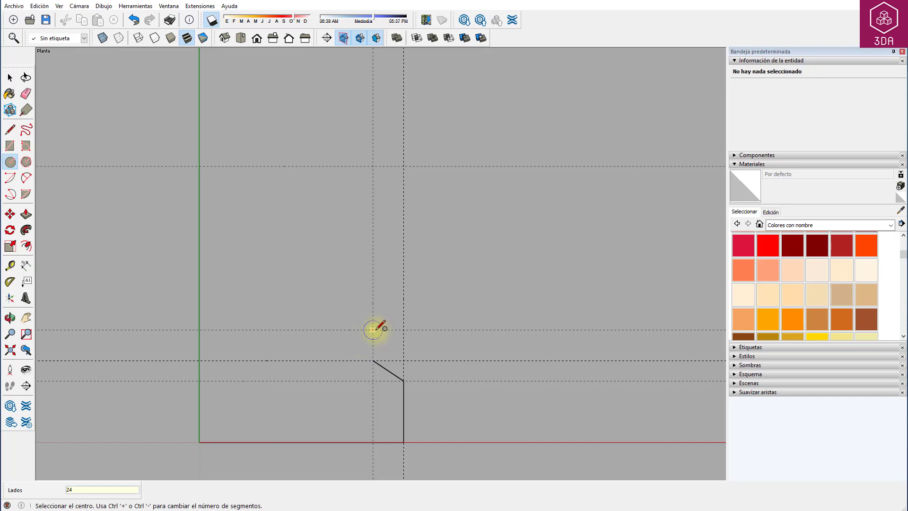
pyautogui.click(373, 330)
pyautogui.click(372, 360)
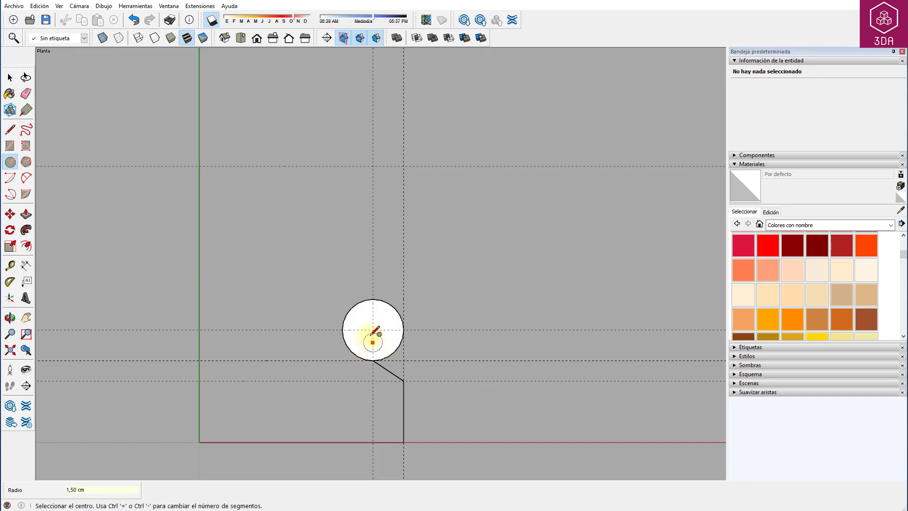
pyautogui.press('space')
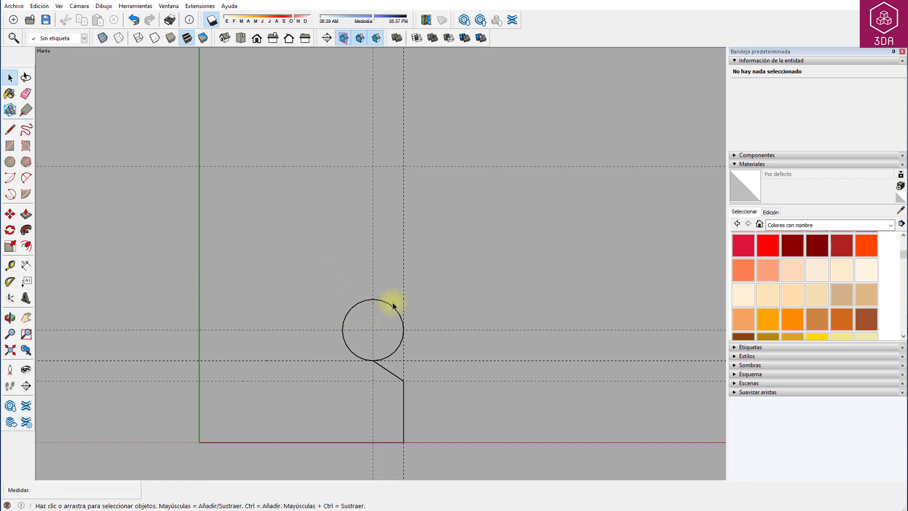
# - Draw a concentric 9 cm-radius circle around the small circle
pyautogui.press('c')
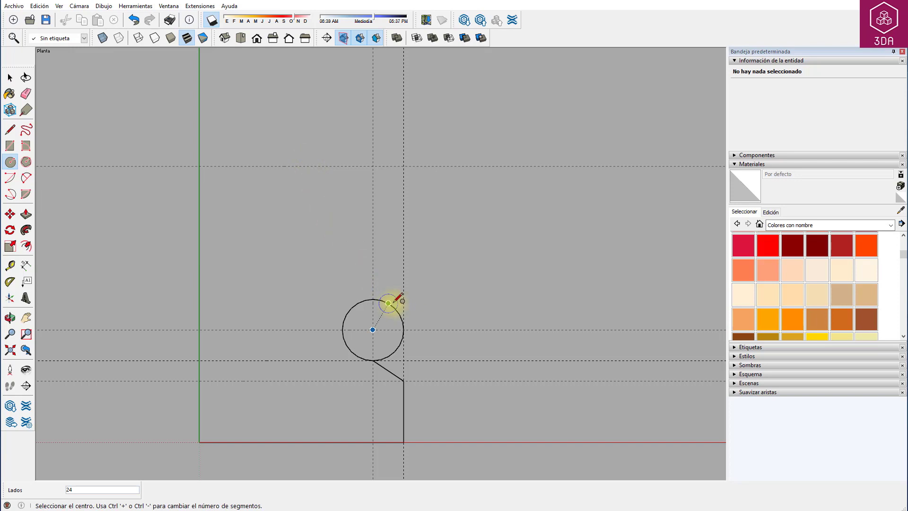
pyautogui.click(373, 330)
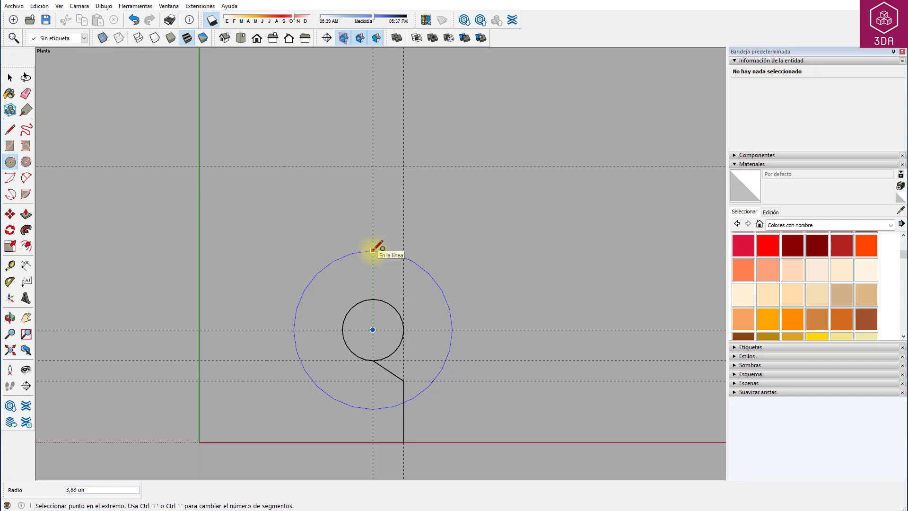
pyautogui.write('9')
pyautogui.press('Return')
pyautogui.press('space')
# - Delete the large circle's face and draw a line from the small circle's centre to it
pyautogui.click(305, 306)
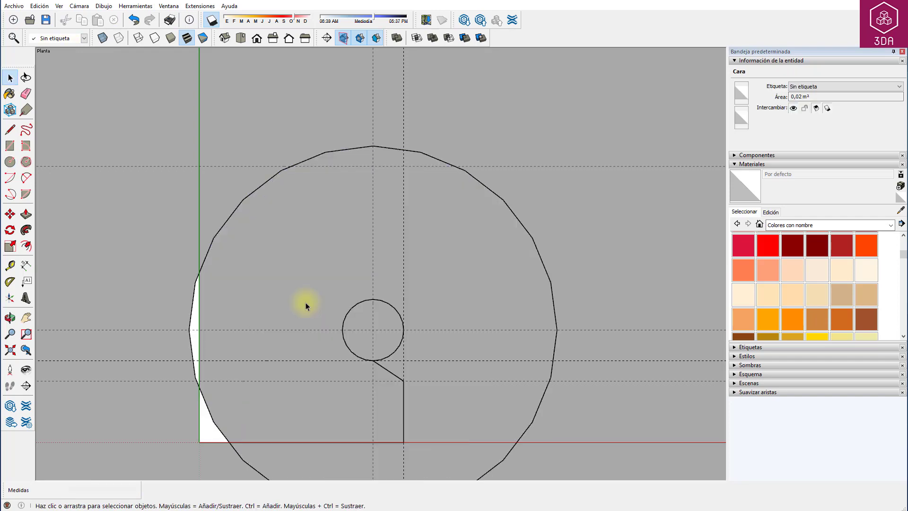
pyautogui.press('Delete')
pyautogui.press('l')
pyautogui.click(373, 329)
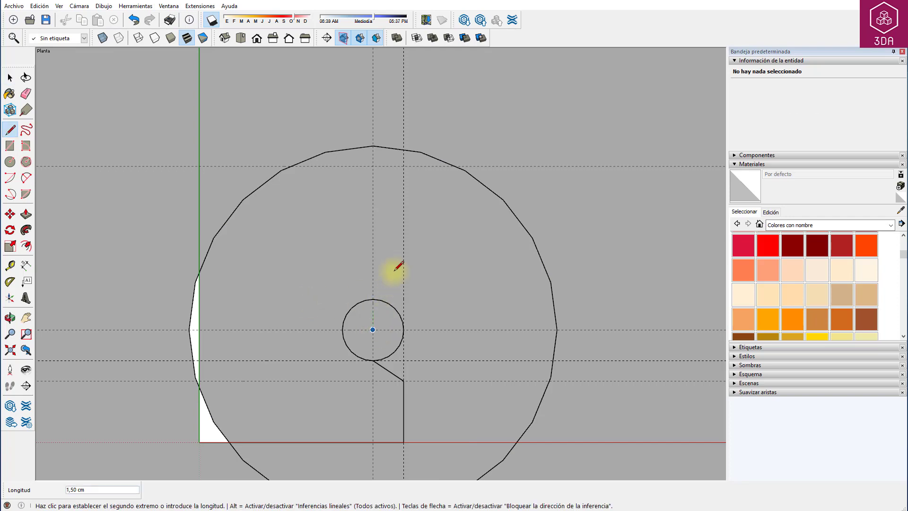
pyautogui.click(454, 166)
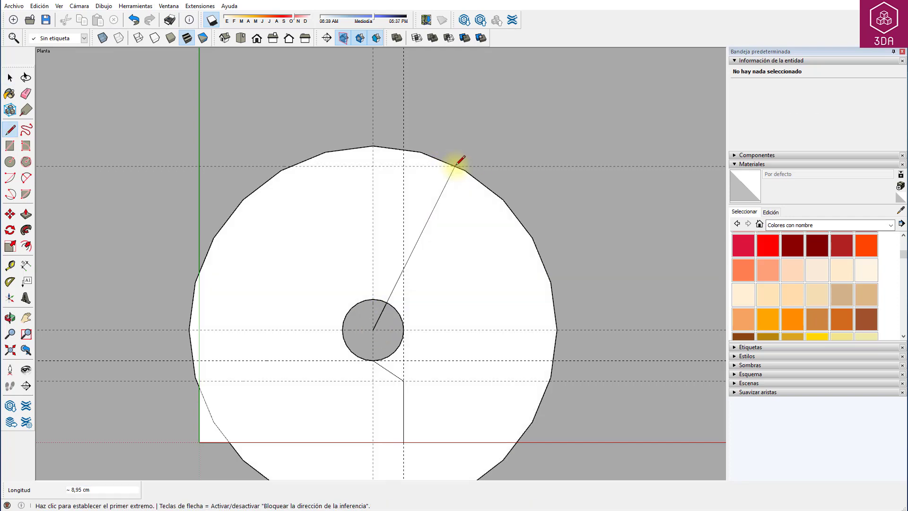
pyautogui.press('space')
# - Delete the leftover faces, large-circle edges and the small circle's left half
pyautogui.click(461, 184)
pyautogui.press('Delete')
pyautogui.click(301, 222)
pyautogui.press('Delete')
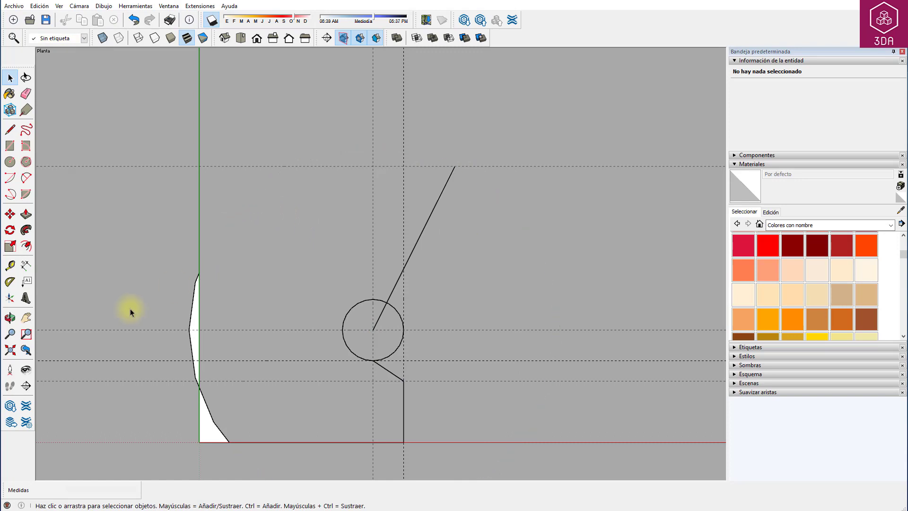
pyautogui.click(208, 428)
pyautogui.press('Delete')
pyautogui.click(197, 367)
pyautogui.press('Delete')
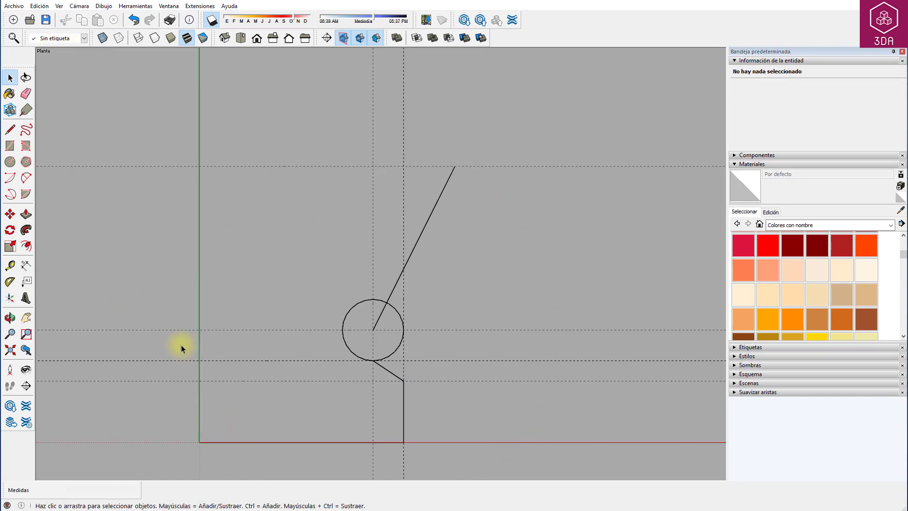
pyautogui.click(344, 318)
pyautogui.press('Delete')
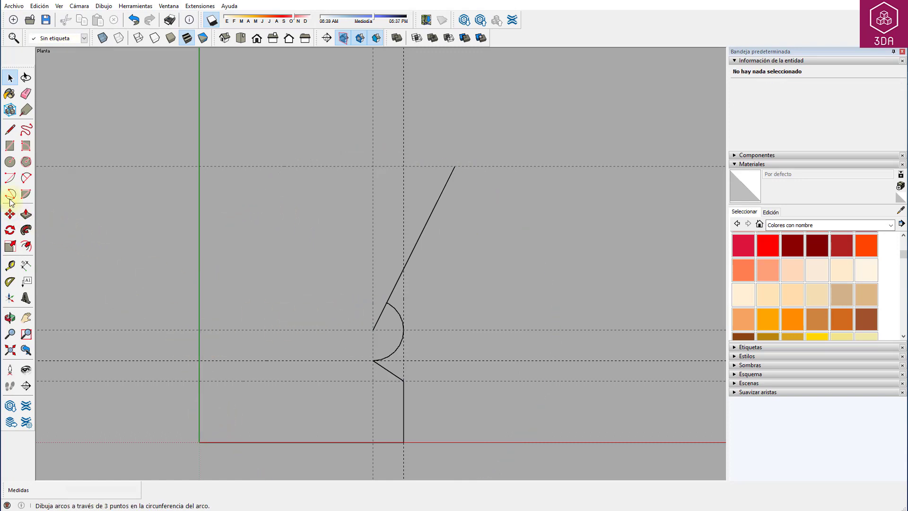
# - Draw a concave arc centred on the line's end, from the bulge to the top guide
pyautogui.click(10, 178)
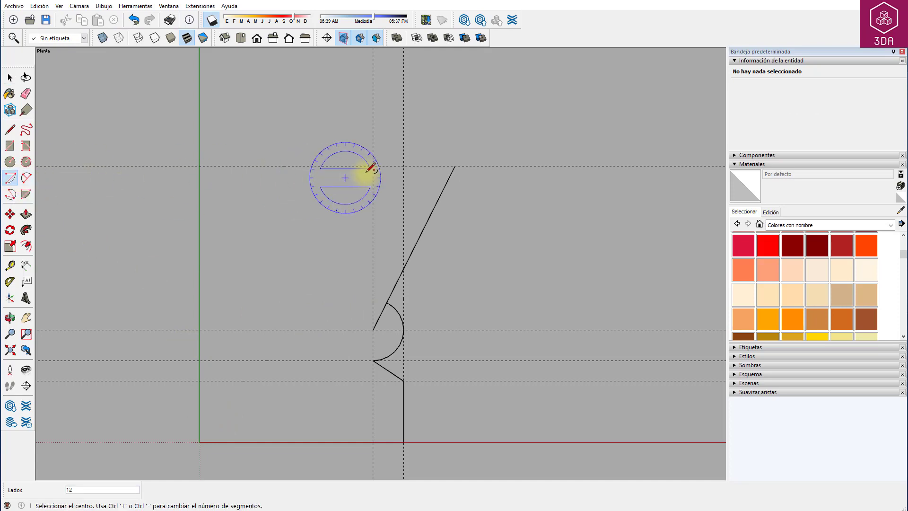
pyautogui.click(455, 166)
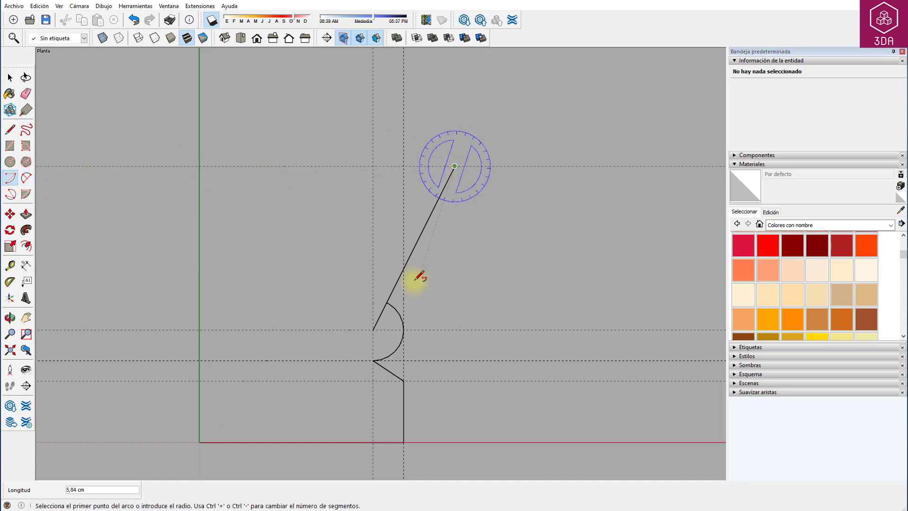
pyautogui.scroll(3, 395, 304)
pyautogui.scroll(3, 390, 290)
pyautogui.scroll(1, 379, 301)
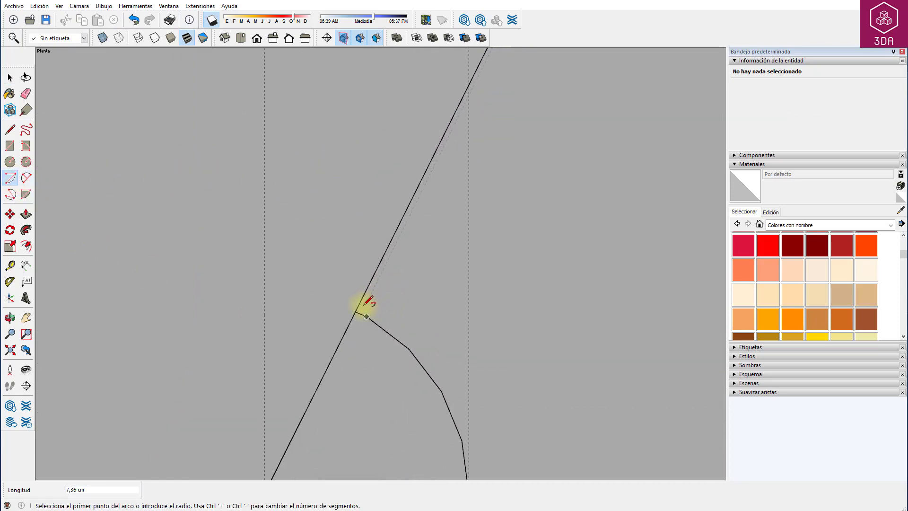
pyautogui.click(359, 308)
pyautogui.scroll(-2, 345, 297)
pyautogui.scroll(-3, 343, 296)
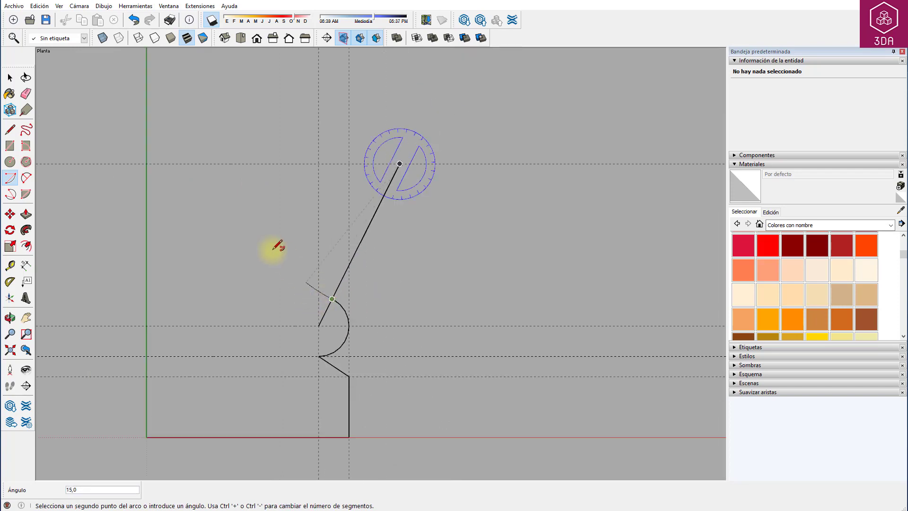
pyautogui.click(245, 163)
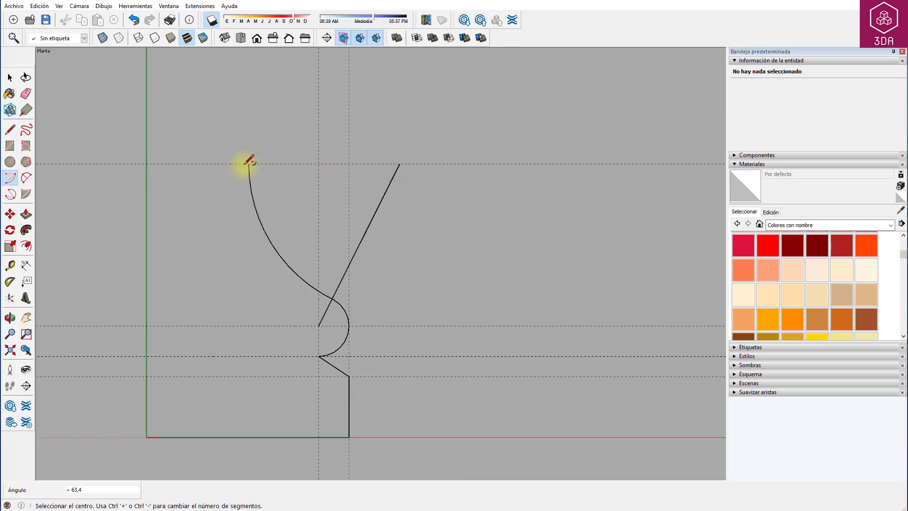
pyautogui.press('space')
# - Erase the slanted helper line and its leftover stub
pyautogui.click(339, 288)
pyautogui.press('Delete')
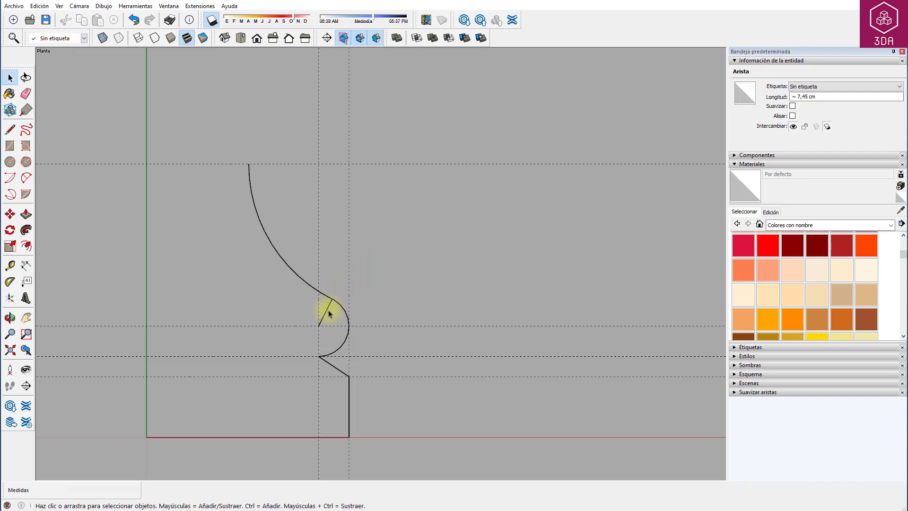
pyautogui.click(328, 311)
pyautogui.press('Delete')
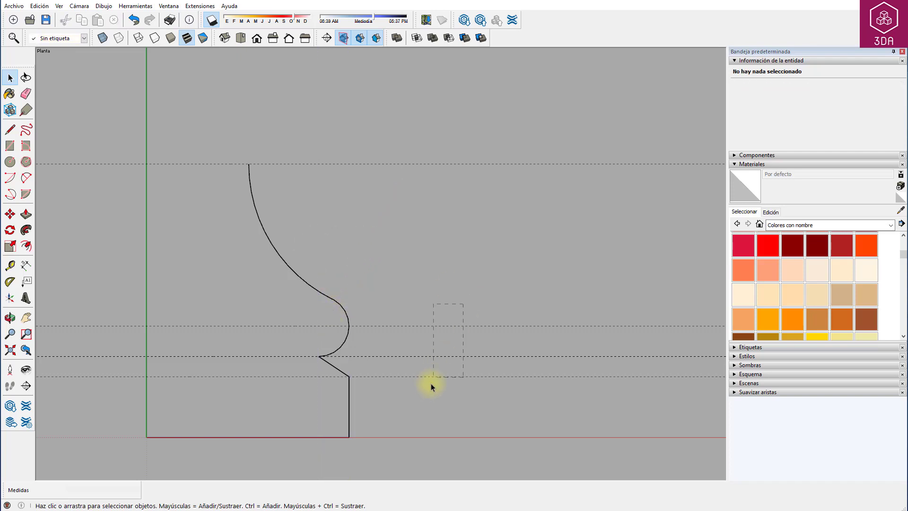
pyautogui.moveTo(396, 347)
pyautogui.keyDown('shift'); pyautogui.mouseDown(button='middle')
pyautogui.moveTo(370, 365)
pyautogui.moveTo(372, 378)
pyautogui.mouseUp(button='middle'); pyautogui.keyUp('shift')
pyautogui.scroll(-3, 379, 356)
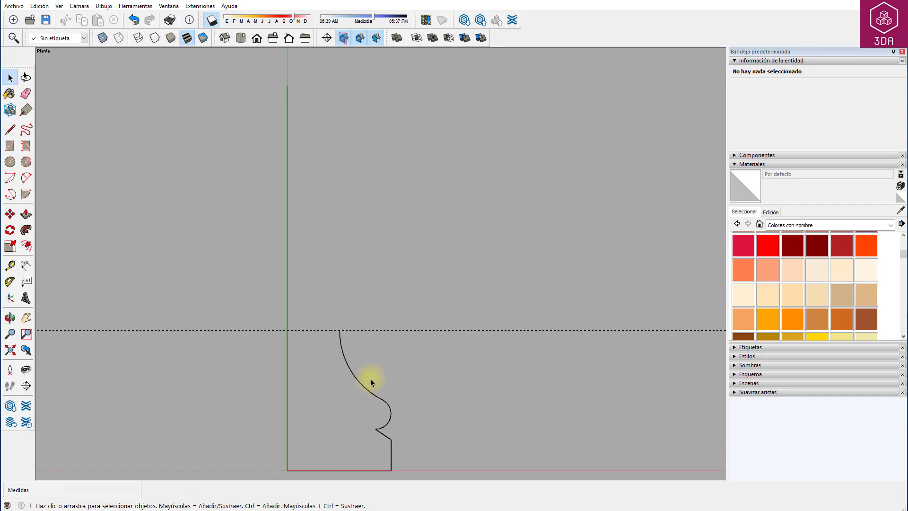
# - Stack guides 8 cm and then 2 cm above the profile's top guide
pyautogui.press('t')
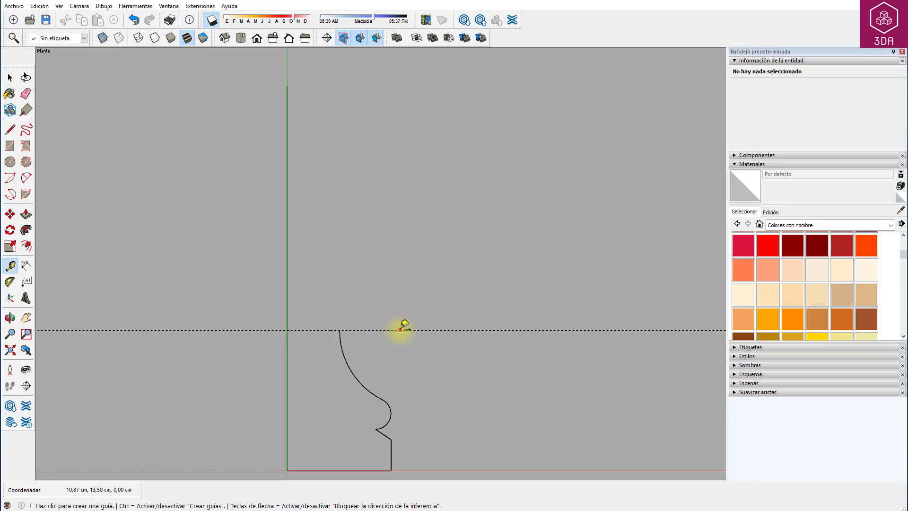
pyautogui.click(401, 330)
pyautogui.write('8')
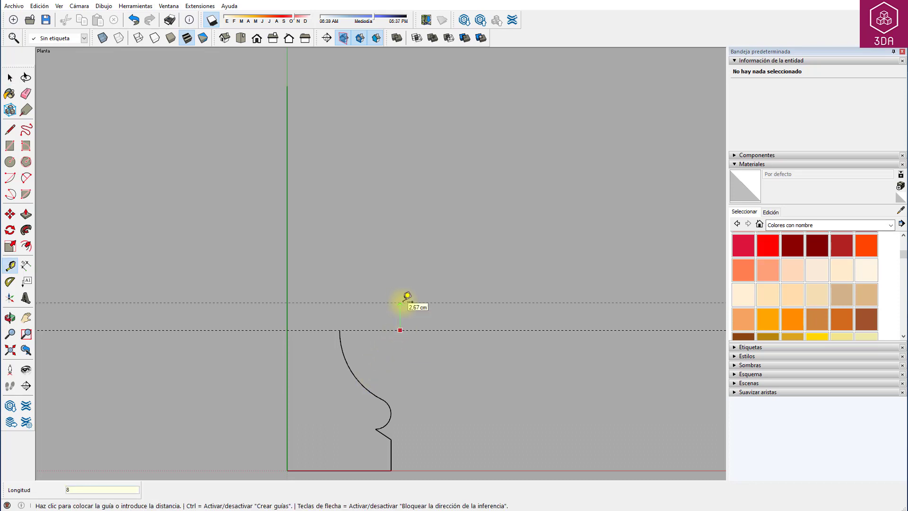
pyautogui.press('Return')
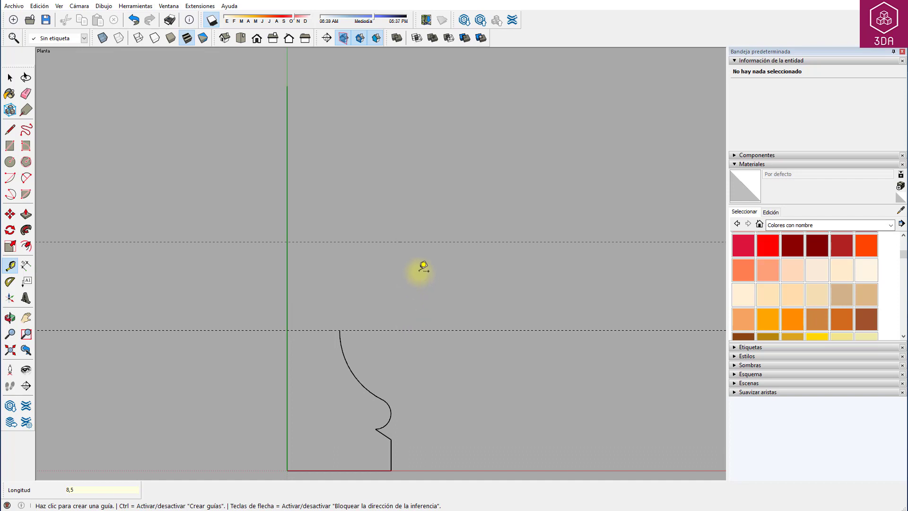
pyautogui.click(410, 242)
pyautogui.write('2')
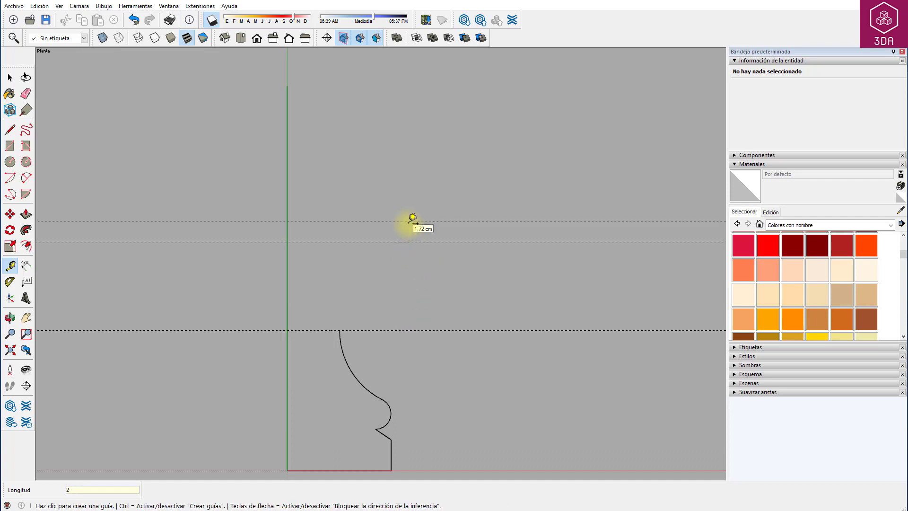
pyautogui.press('Return')
# - Add two more guides 5 cm and 6 cm higher
pyautogui.click(407, 221)
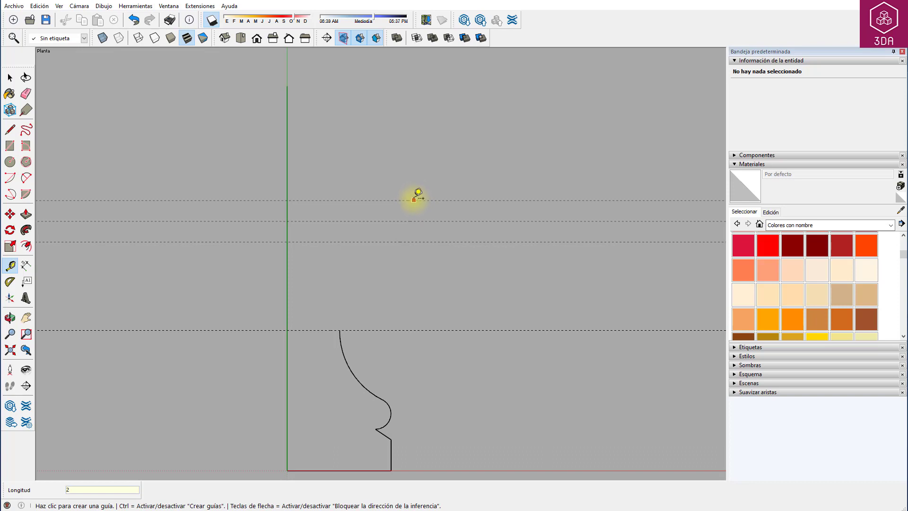
pyautogui.click(414, 200)
pyautogui.write('5')
pyautogui.press('Return')
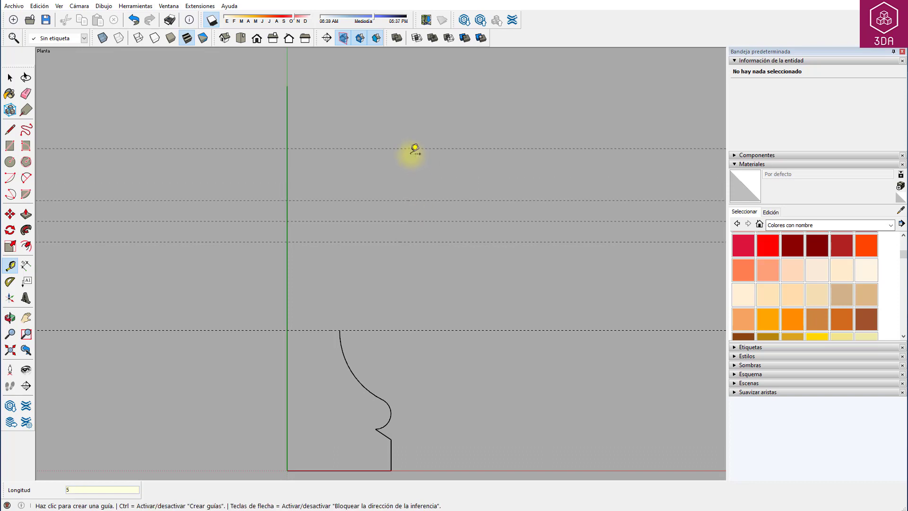
pyautogui.click(412, 149)
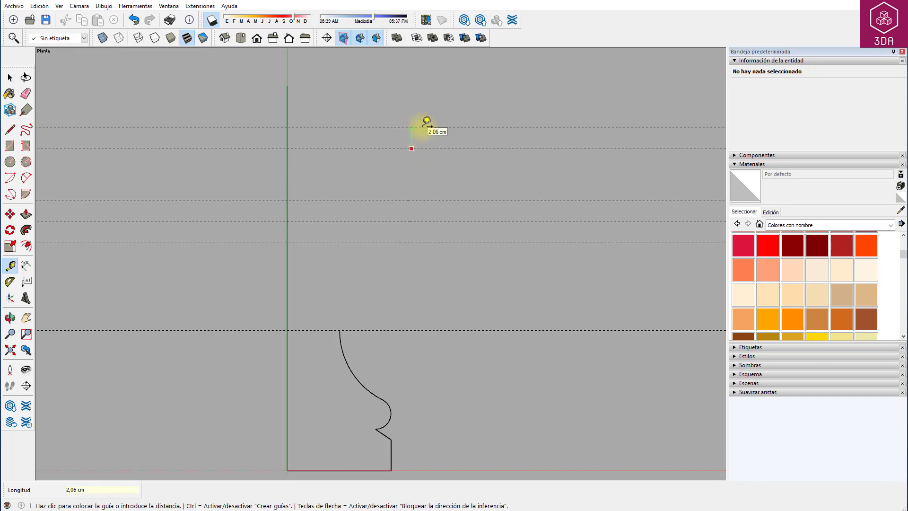
pyautogui.write('6')
pyautogui.press('Return')
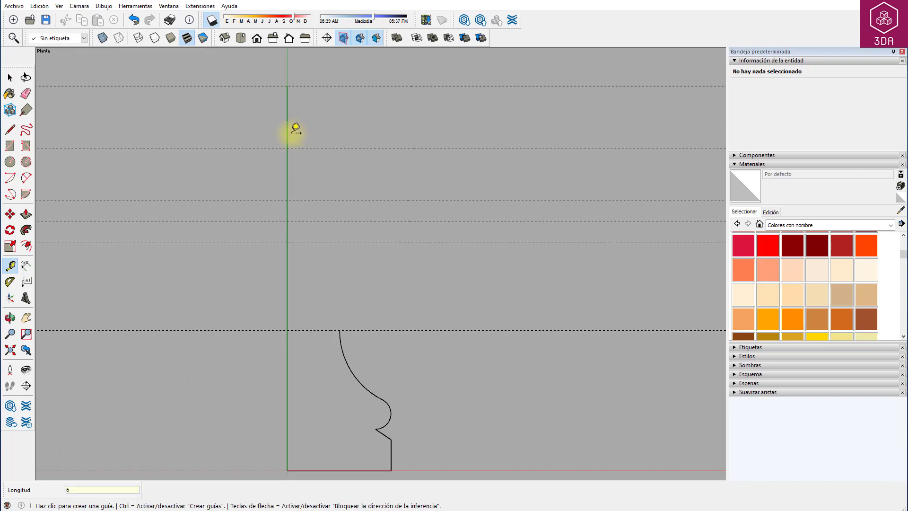
# - Place vertical guides 4,25 cm and 2,7 cm from the green axis
pyautogui.click(287, 134)
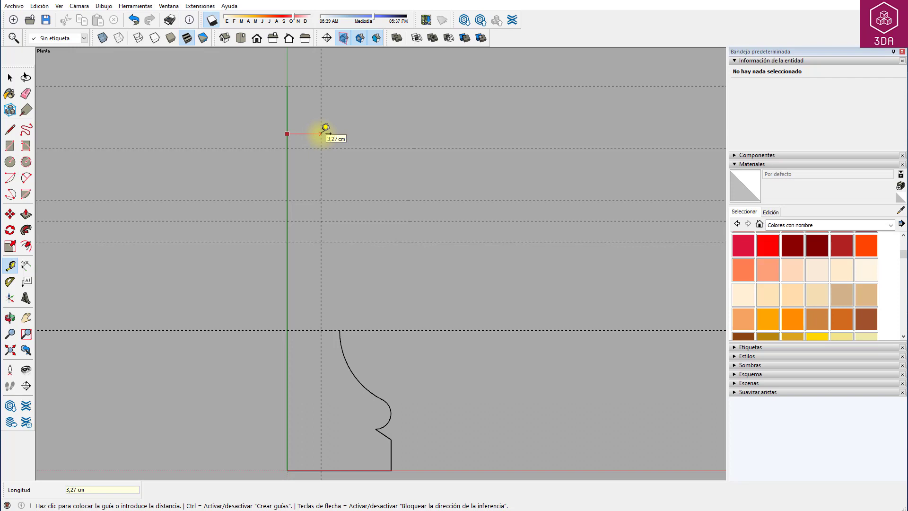
pyautogui.write('4,25')
pyautogui.press('Return')
pyautogui.click(287, 174)
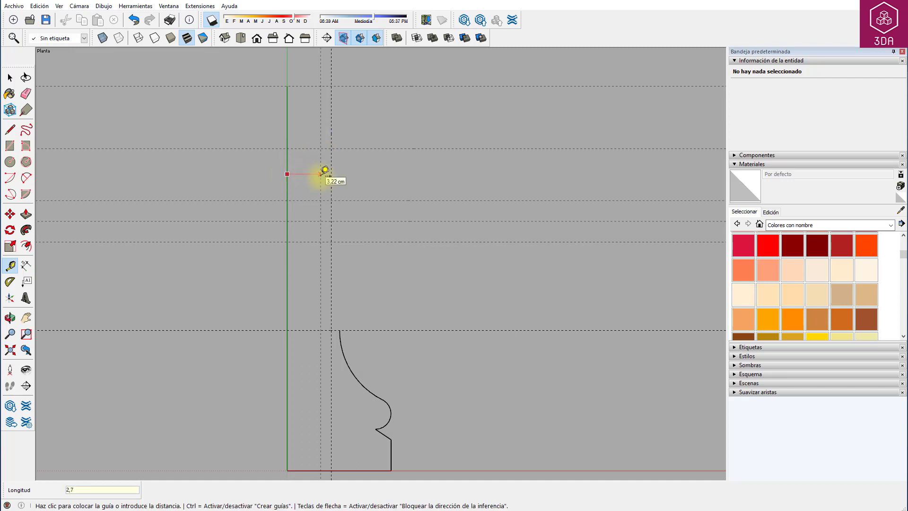
pyautogui.press('space')
# - Draw a short inward step and a slanted neck line up to the guide intersection
pyautogui.press('l')
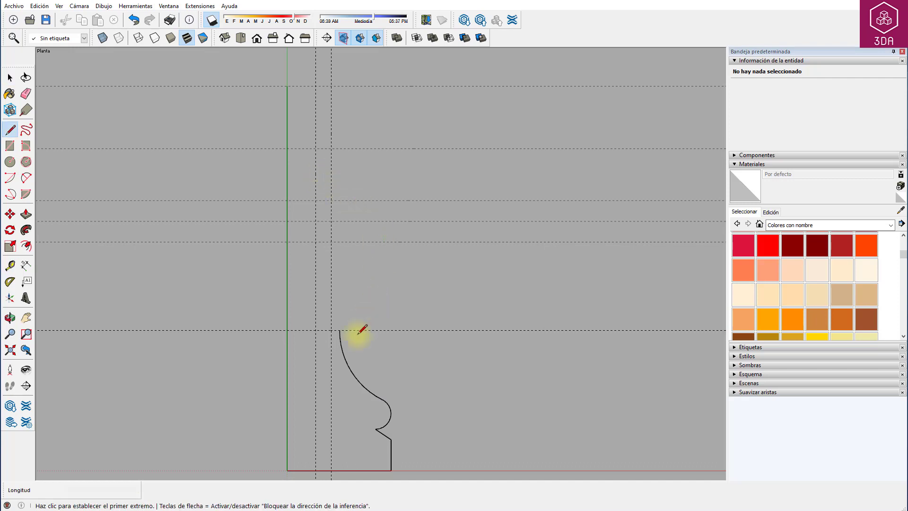
pyautogui.click(340, 330)
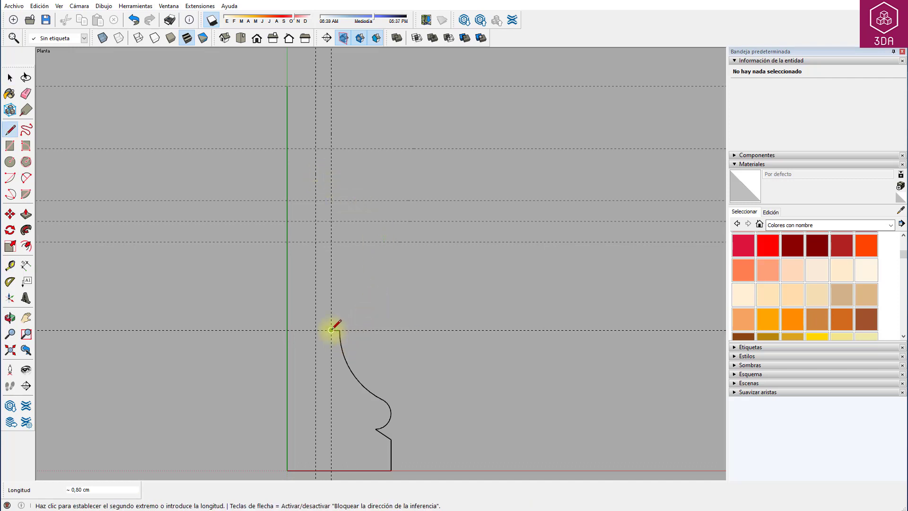
pyautogui.click(331, 329)
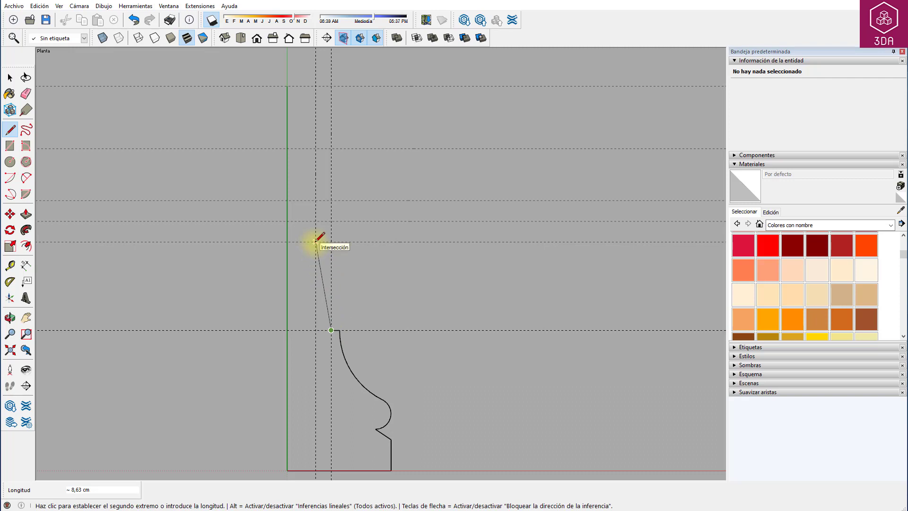
pyautogui.click(316, 241)
pyautogui.press('space')
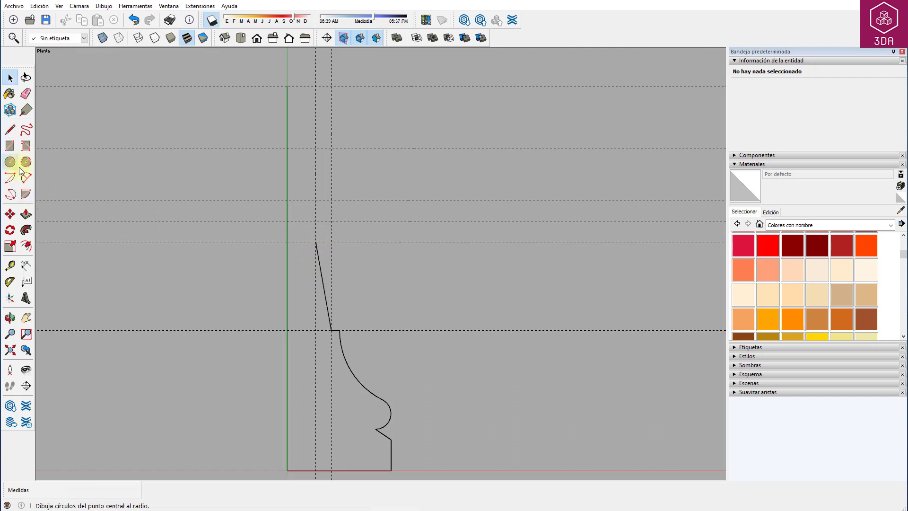
# - Draw a 6 cm-radius circle on the green axis and keep only its right-half arc
pyautogui.click(10, 162)
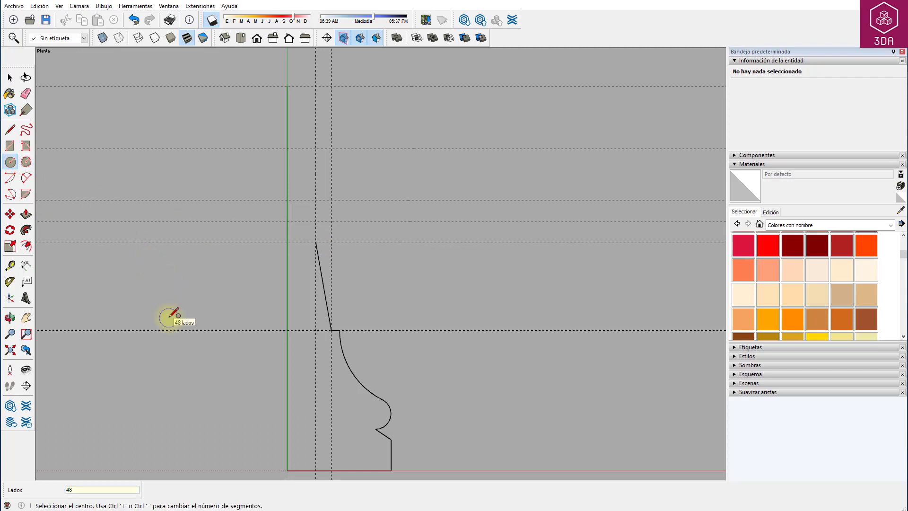
pyautogui.click(287, 148)
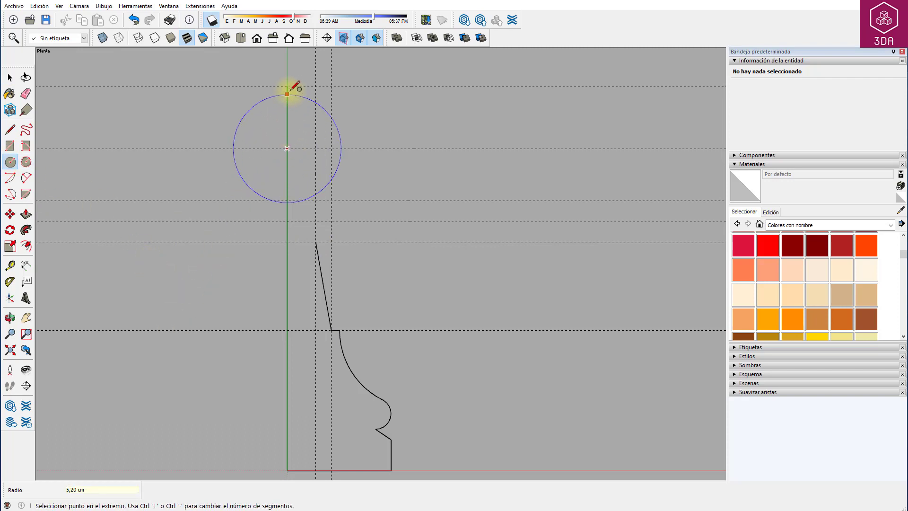
pyautogui.click(287, 86)
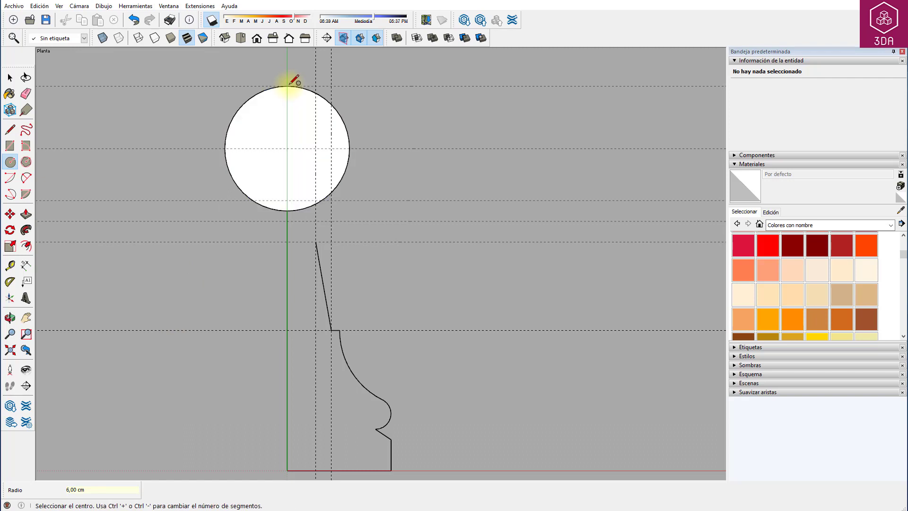
pyautogui.press('space')
pyautogui.press('Delete')
pyautogui.click(302, 125)
pyautogui.press('Delete')
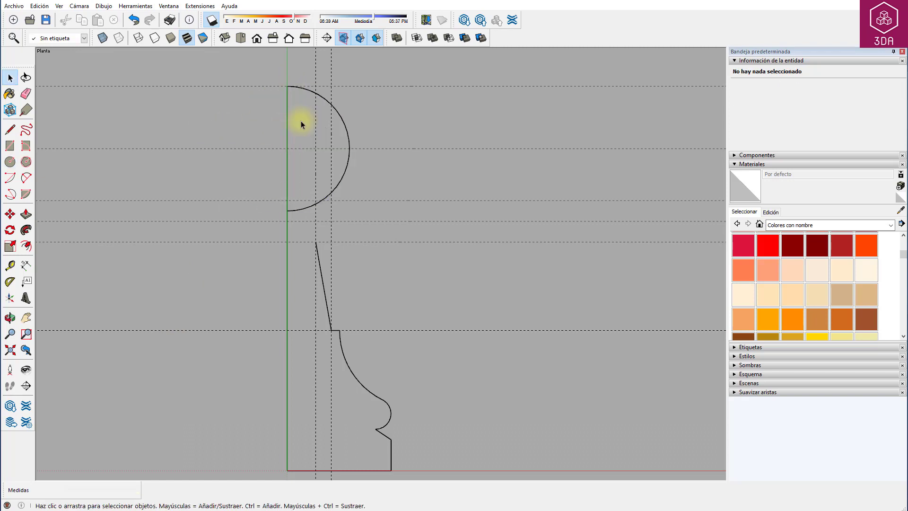
pyautogui.scroll(3, 370, 224)
pyautogui.scroll(1, 345, 167)
# - Place a guide 7,5 cm from the green axis and another 0,5 cm inside it
pyautogui.press('t')
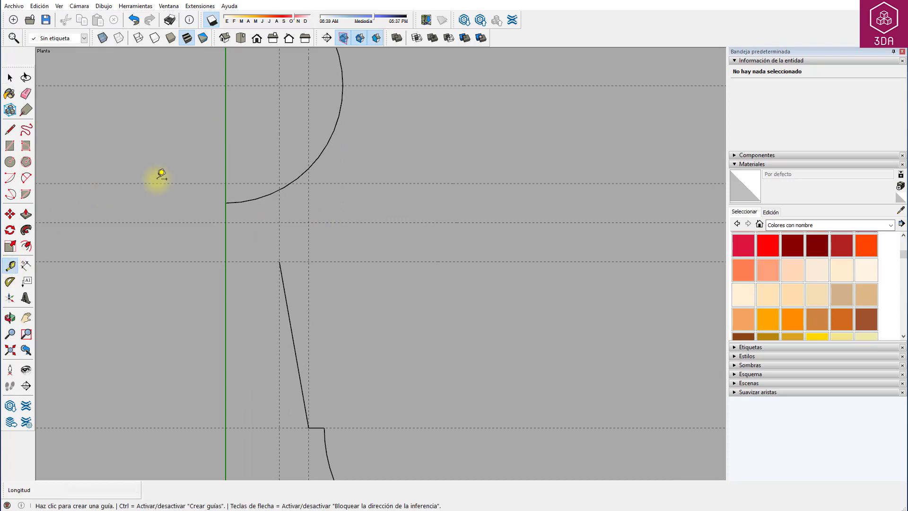
pyautogui.click(226, 158)
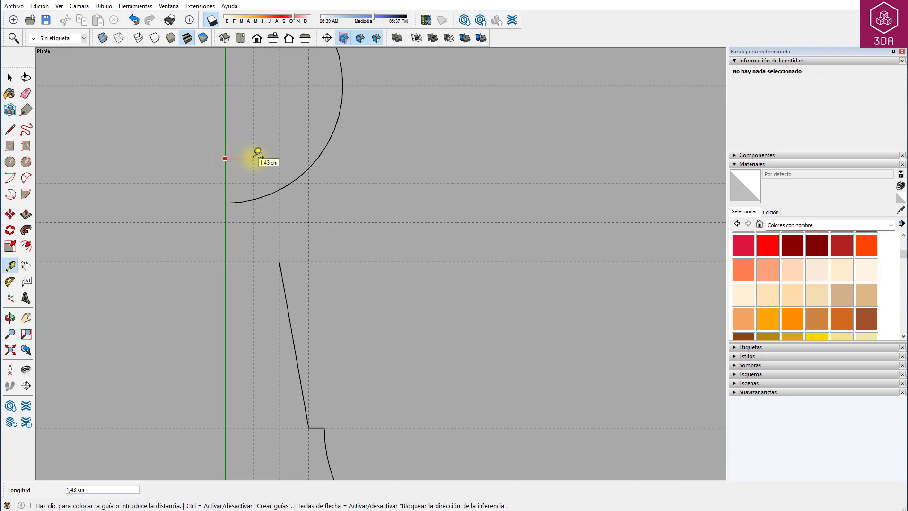
pyautogui.write('7,5')
pyautogui.press('Return')
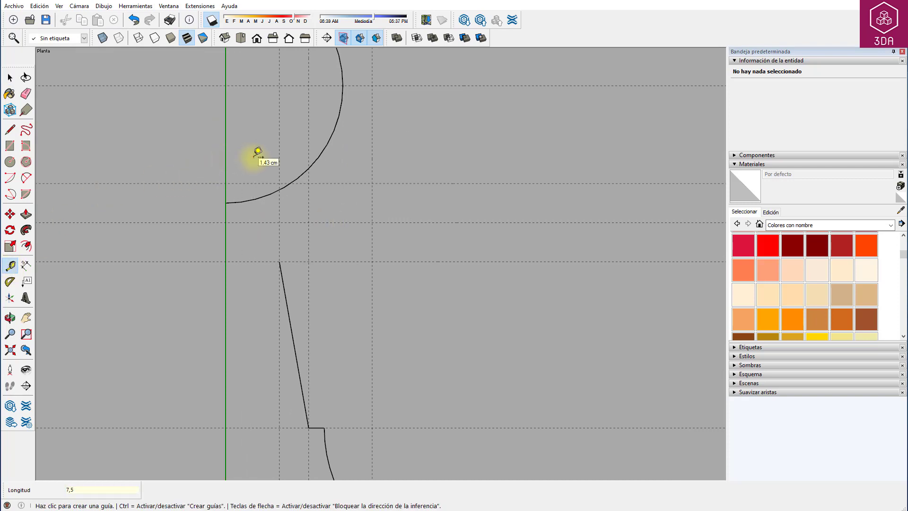
pyautogui.click(373, 163)
pyautogui.write('0,5')
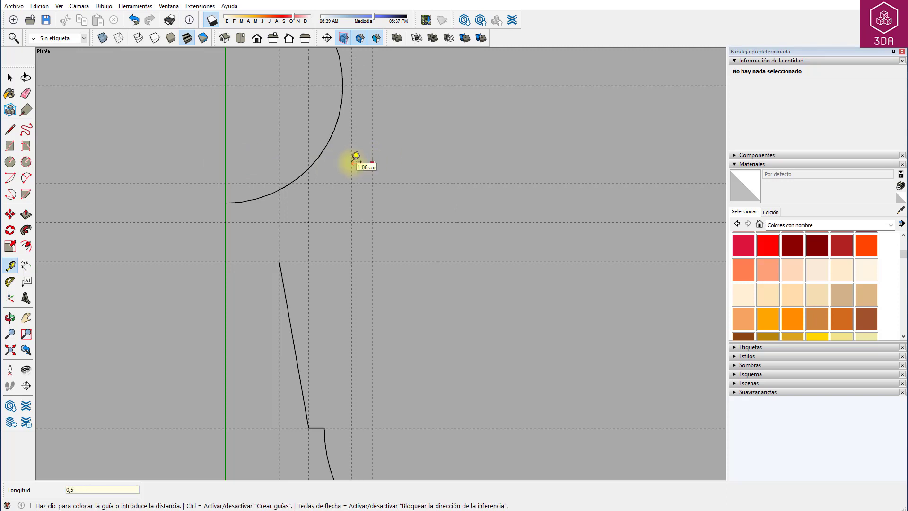
pyautogui.press('Return')
# - Draw a 0,5 cm-radius circle at the guides' crossing
pyautogui.press('c')
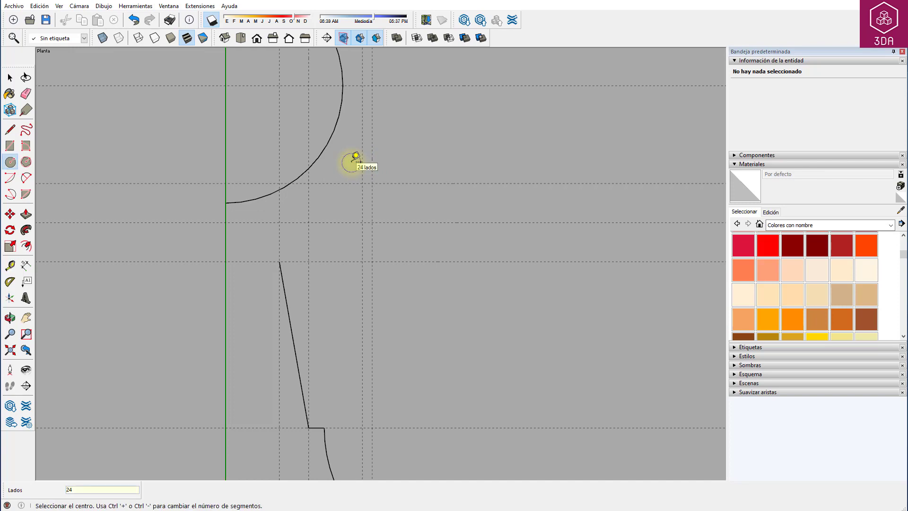
pyautogui.click(362, 222)
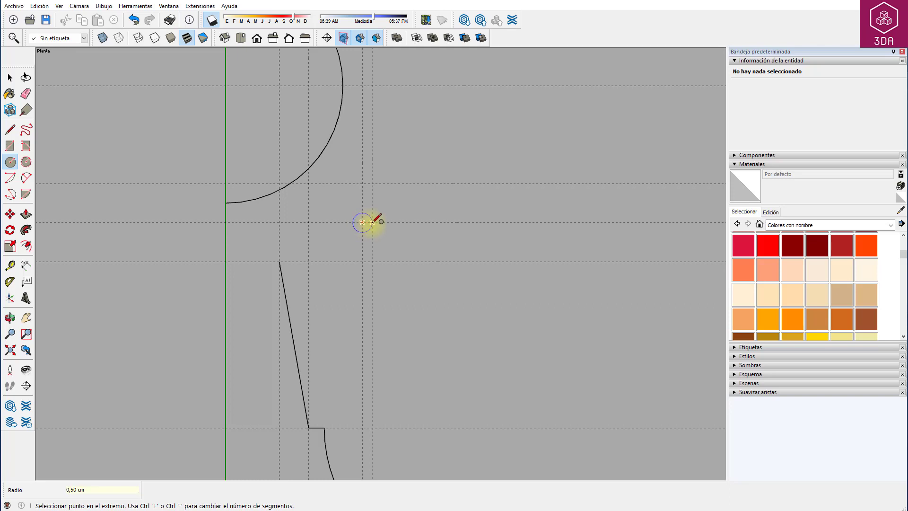
pyautogui.click(373, 221)
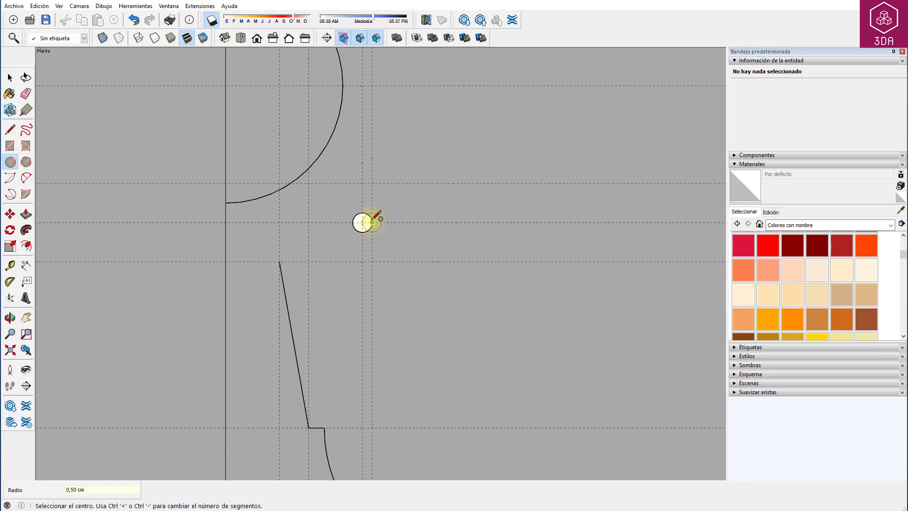
pyautogui.press('l')
pyautogui.scroll(2, 327, 202)
pyautogui.scroll(2, 327, 202)
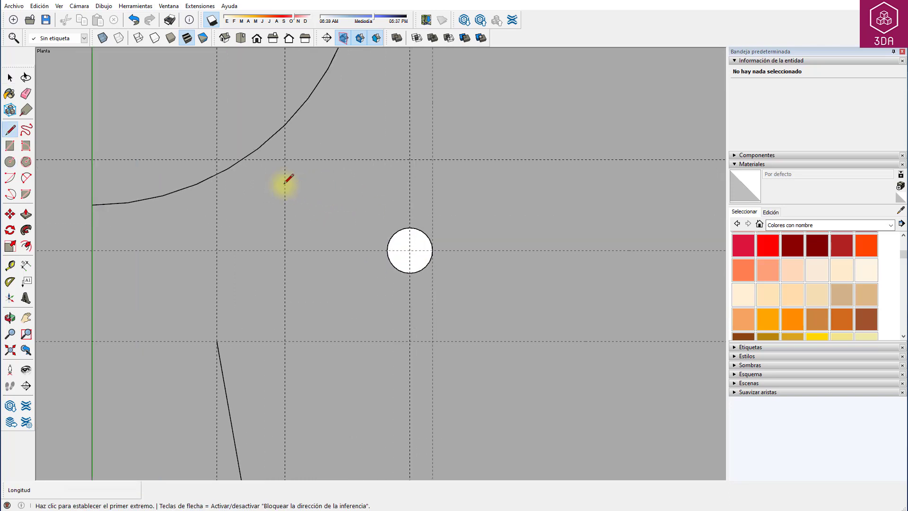
# - Draw a line from the head arc's guide point to the top of the small circle
pyautogui.click(241, 159)
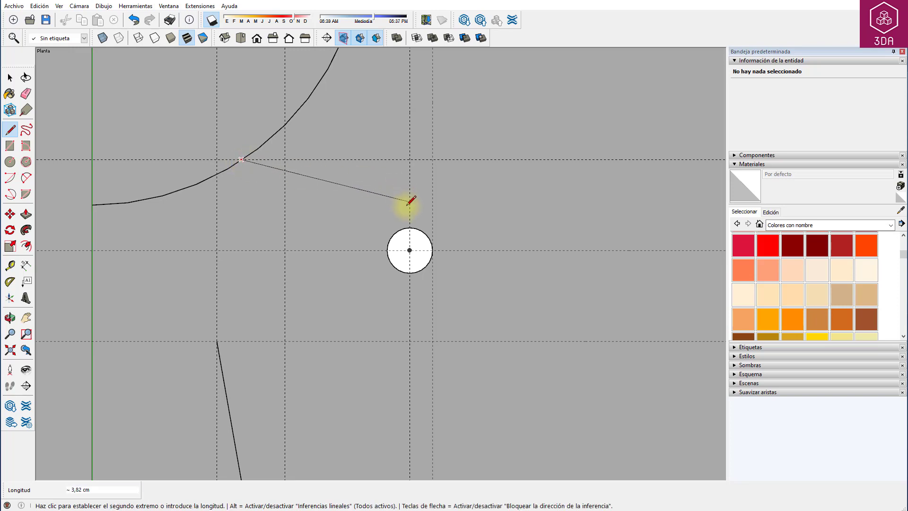
pyautogui.scroll(2, 410, 205)
pyautogui.scroll(1, 419, 214)
pyautogui.scroll(1, 424, 224)
pyautogui.scroll(1, 421, 230)
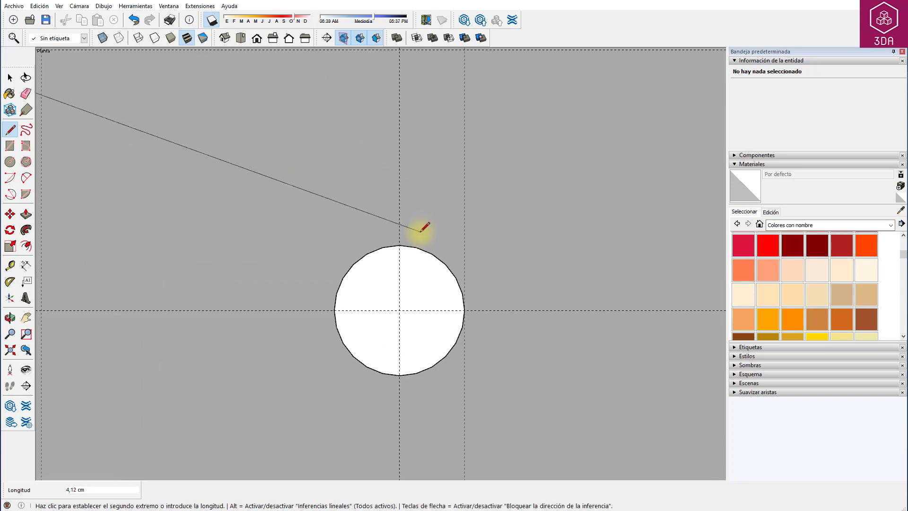
pyautogui.click(418, 245)
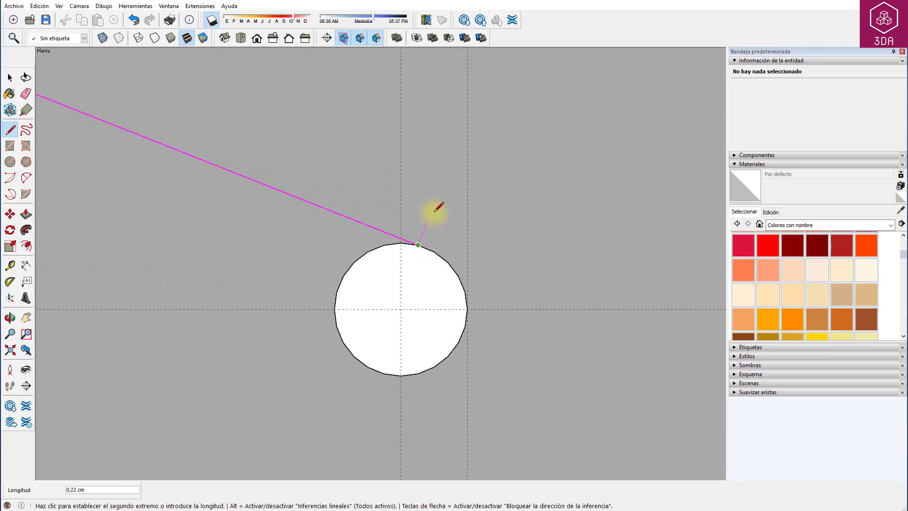
pyautogui.scroll(-2, 436, 210)
pyautogui.press('space')
pyautogui.scroll(-2, 444, 235)
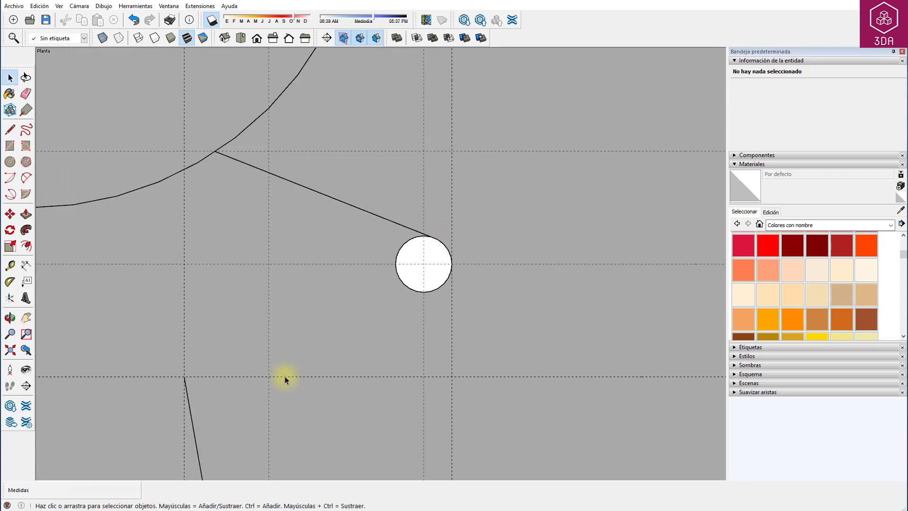
# - Draw a line from the top of the neck to the small circle's lower edge
pyautogui.press('l')
pyautogui.click(184, 377)
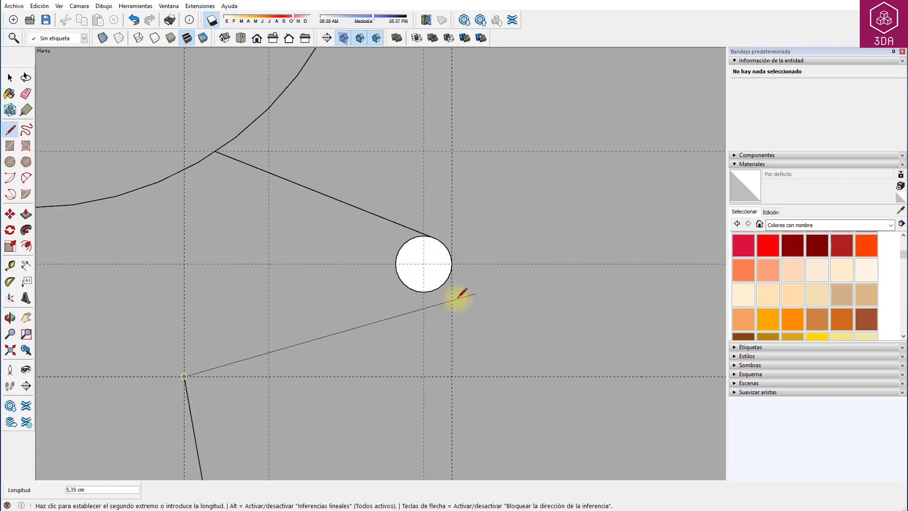
pyautogui.scroll(3, 456, 296)
pyautogui.scroll(2, 430, 298)
pyautogui.click(411, 273)
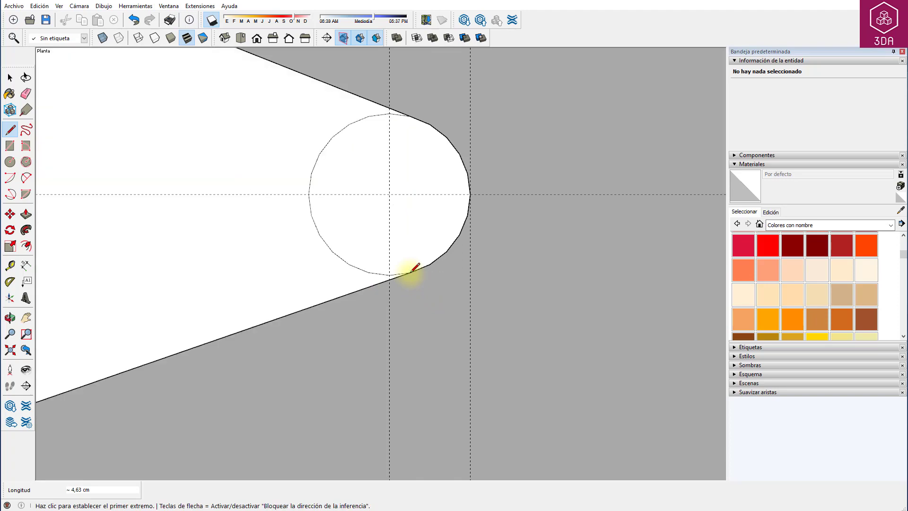
pyautogui.press('space')
# - Delete the leftover head-arc piece below the collar
pyautogui.scroll(-2, 421, 211)
pyautogui.scroll(-2, 310, 241)
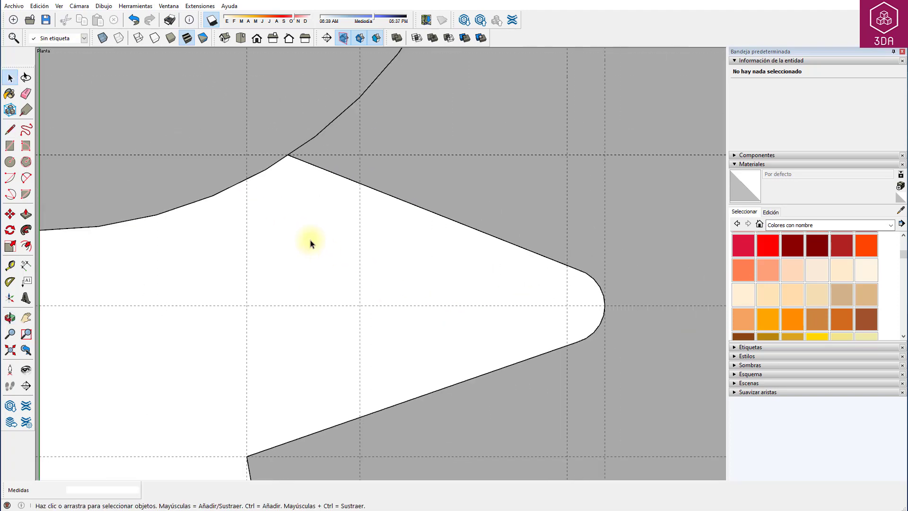
pyautogui.scroll(-2, 251, 211)
pyautogui.click(251, 211)
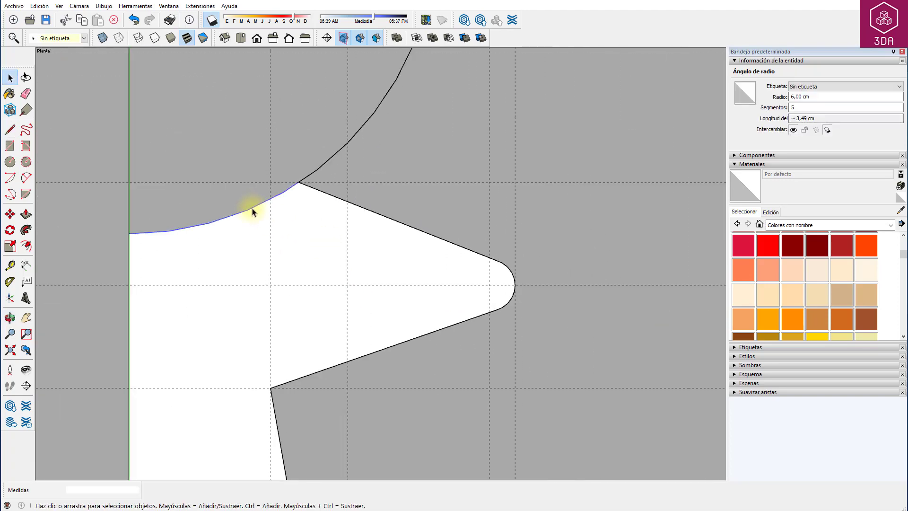
pyautogui.press('Delete')
pyautogui.scroll(-3, 279, 215)
pyautogui.scroll(-2, 289, 222)
# - Delete all guides and close the profile with a base edge from the origin along red
pyautogui.click(39, 6)
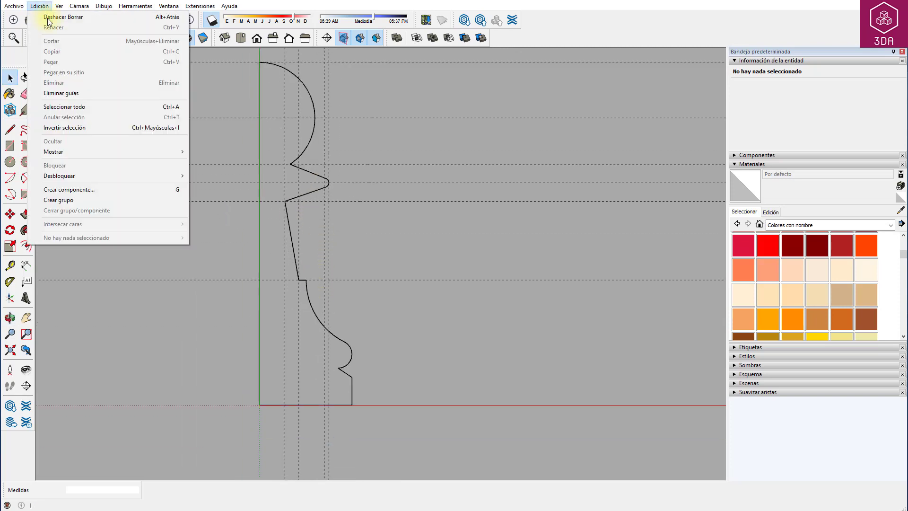
pyautogui.click(72, 94)
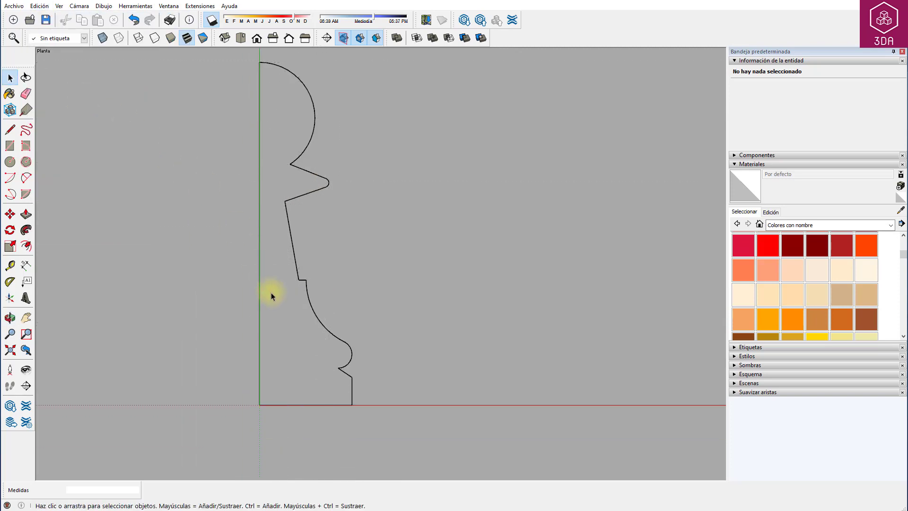
pyautogui.press('l')
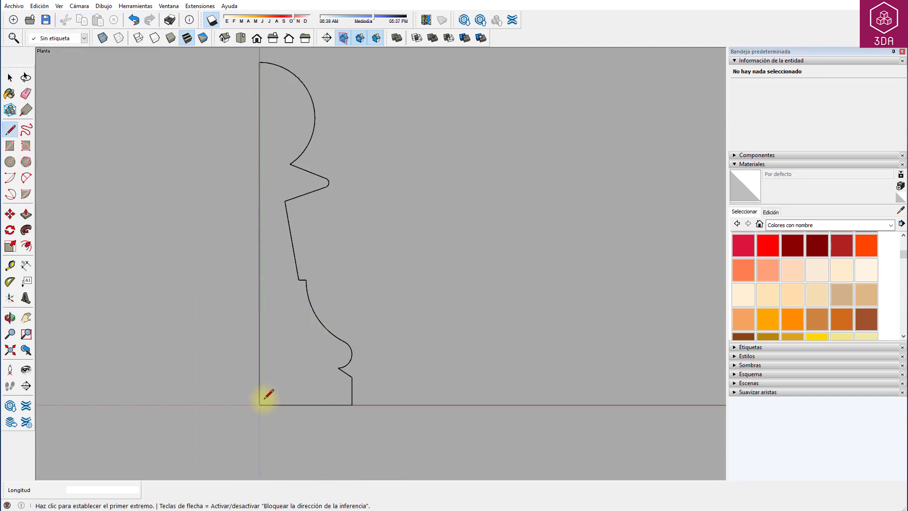
pyautogui.click(259, 404)
pyautogui.click(352, 405)
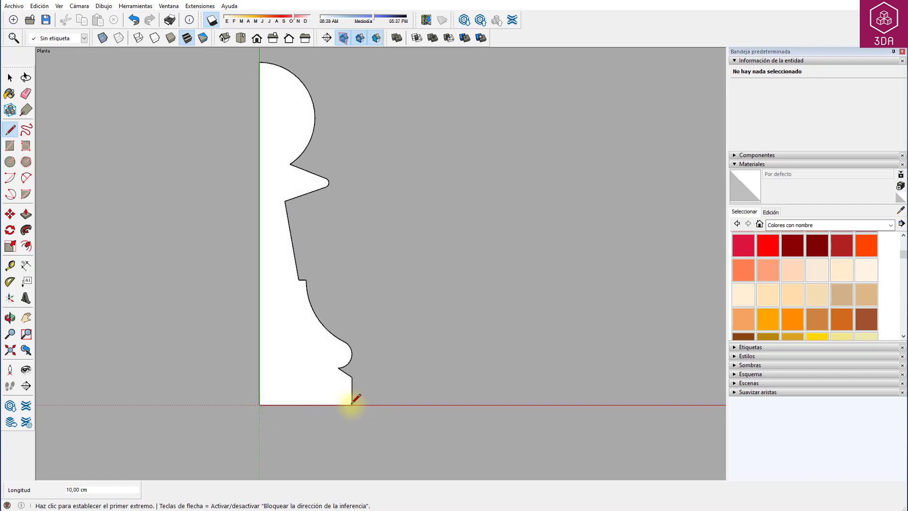
pyautogui.moveTo(352, 405)
pyautogui.mouseDown(button='middle')
pyautogui.moveTo(293, 366)
pyautogui.moveTo(265, 331)
pyautogui.mouseUp(button='middle')
pyautogui.click(79, 6)
# - Rotate the pawn profile face 90° about the origin, from the green axis to upright
pyautogui.click(98, 61)
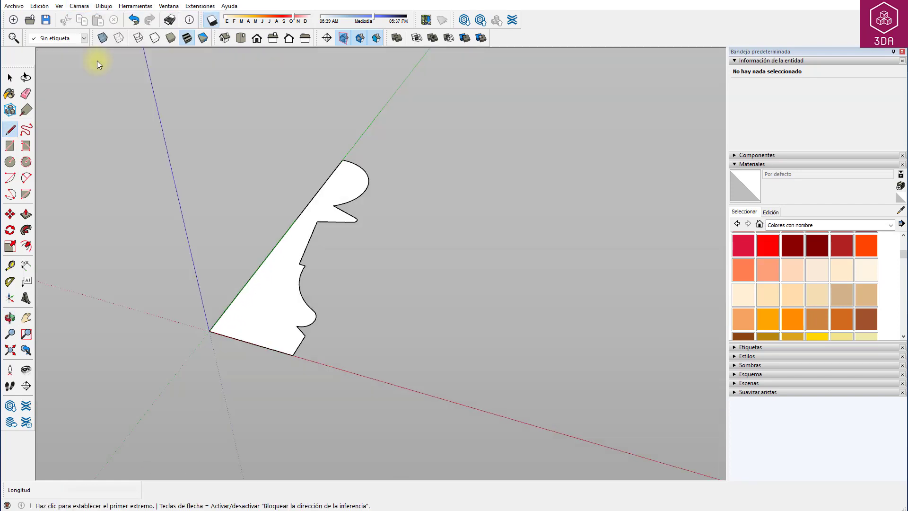
pyautogui.press('space')
pyautogui.click(262, 310)
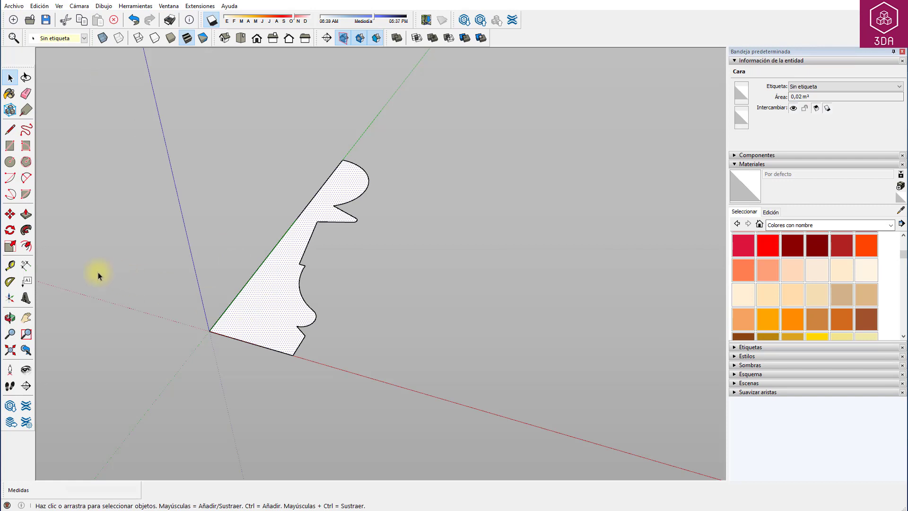
pyautogui.click(10, 230)
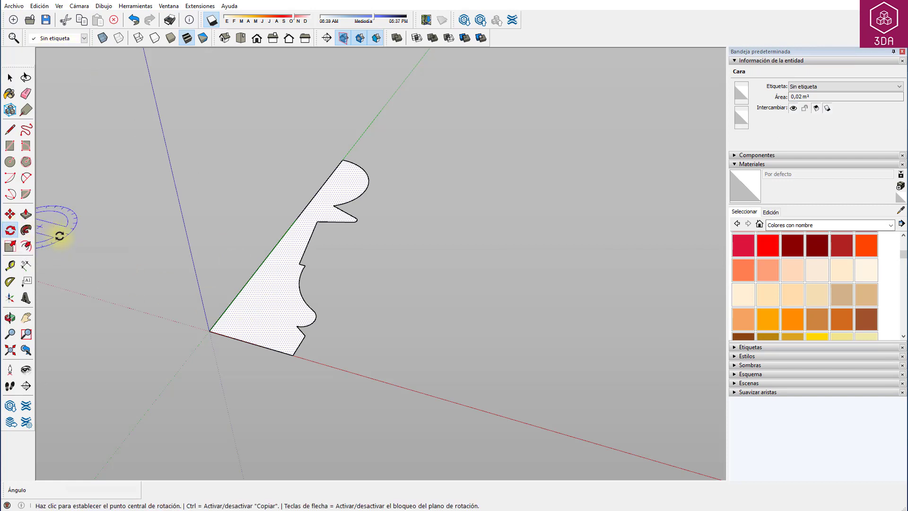
pyautogui.click(209, 331)
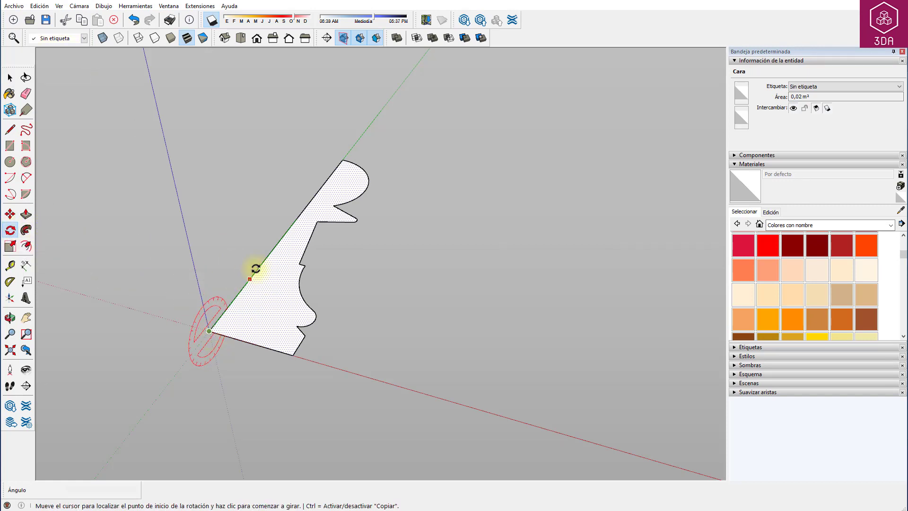
pyautogui.click(253, 276)
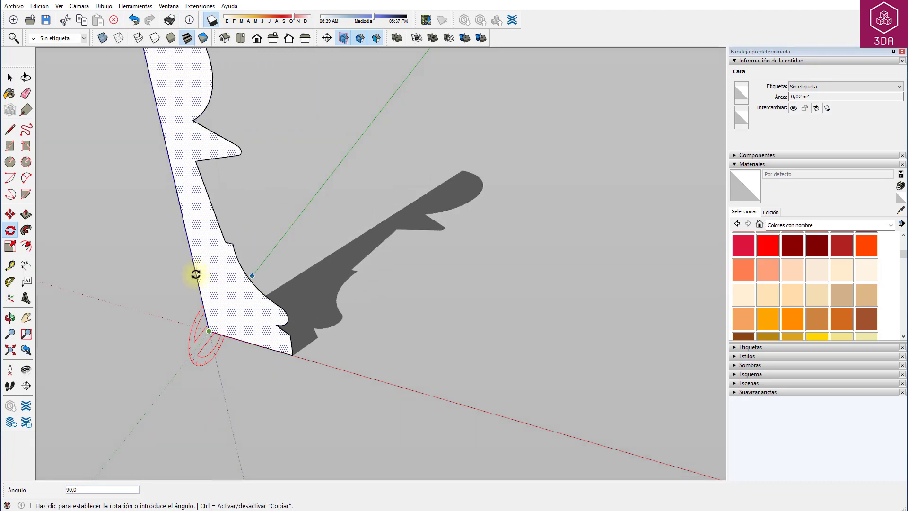
pyautogui.click(195, 274)
pyautogui.moveTo(245, 263)
pyautogui.mouseDown(button='middle')
pyautogui.moveTo(367, 297)
pyautogui.moveTo(345, 141)
pyautogui.mouseUp(button='middle')
pyautogui.press('c')
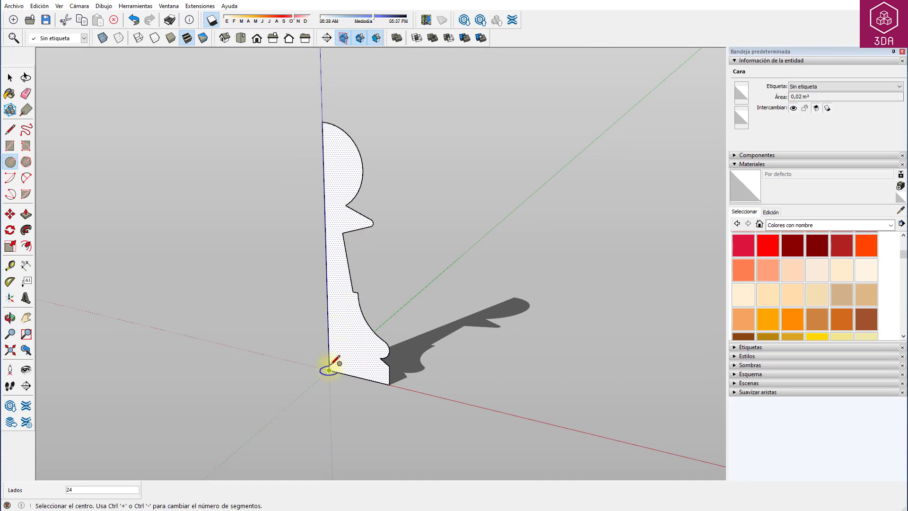
# - Draw a 48-sided, 10 cm-radius circle at the origin and select it as the path
pyautogui.write('48')
pyautogui.click(330, 370)
pyautogui.click(381, 383)
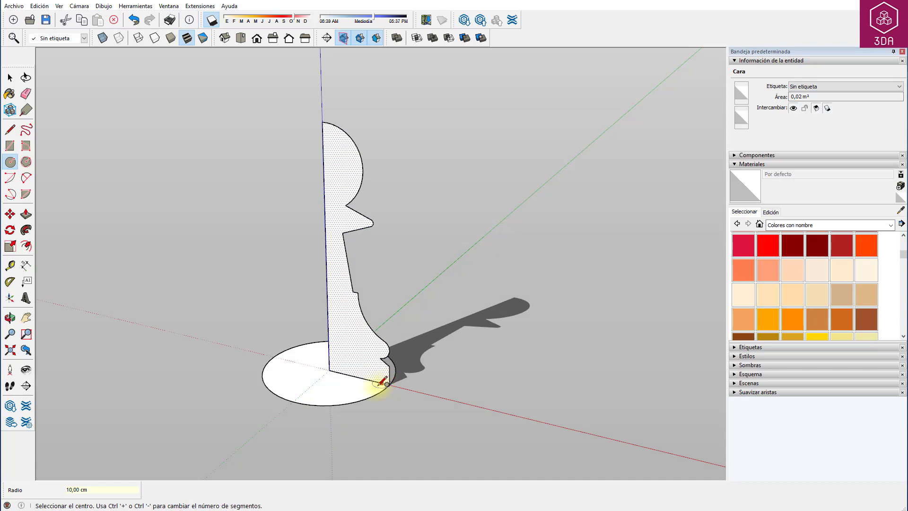
pyautogui.press('space')
pyautogui.click(343, 398)
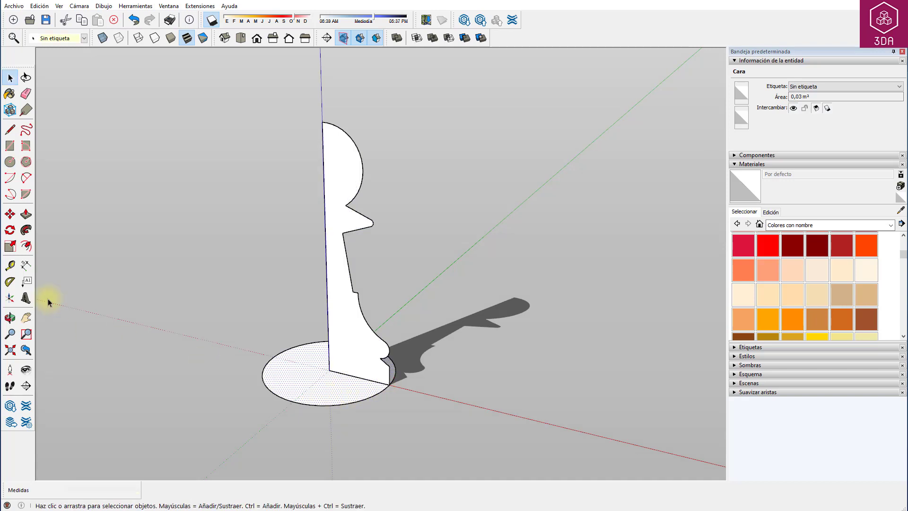
# - Sweep the pawn profile around the circle with Follow Me into a solid pawn
pyautogui.click(26, 230)
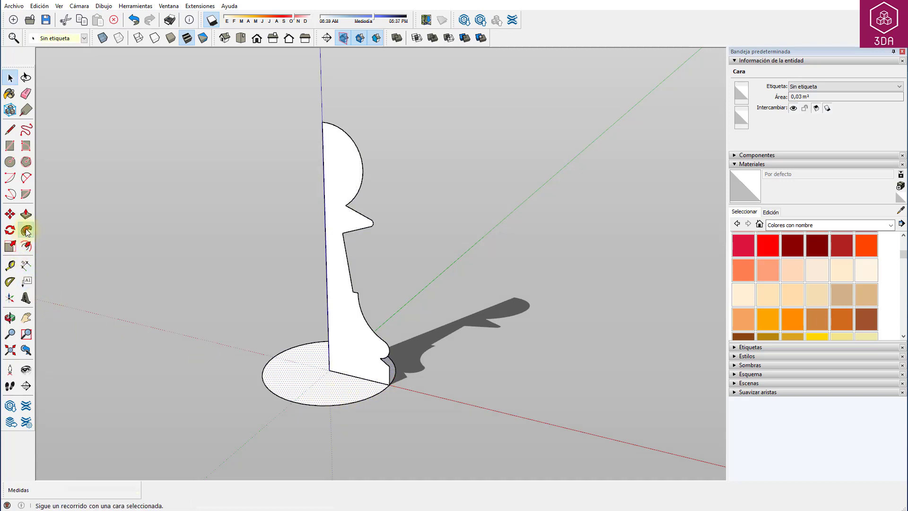
pyautogui.click(348, 307)
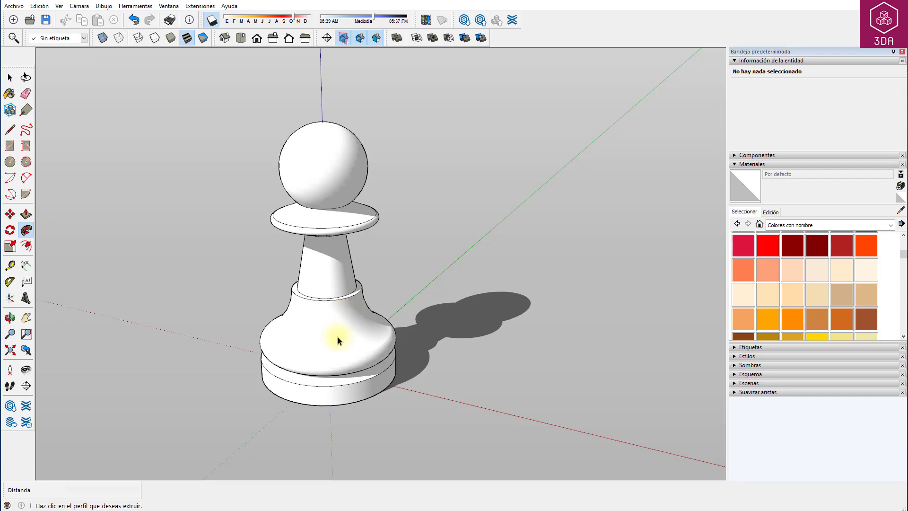
pyautogui.press('space')
pyautogui.moveTo(355, 381); pyautogui.dragTo(293, 94, button='middle')
pyautogui.scroll(1, 328, 356)
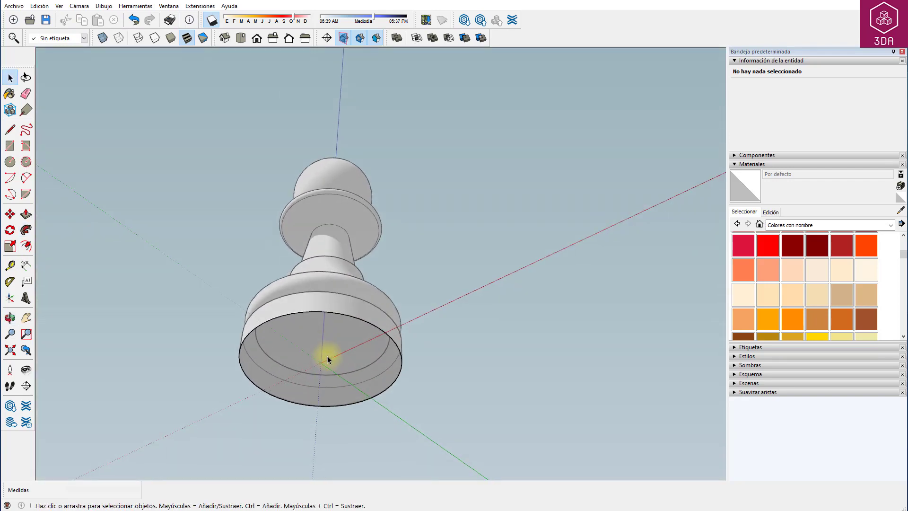
pyautogui.scroll(3, 326, 337)
pyautogui.scroll(2, 326, 331)
# - Start and cancel a line on the pawn's bottom rim, then orbit back to a side view
pyautogui.press('l')
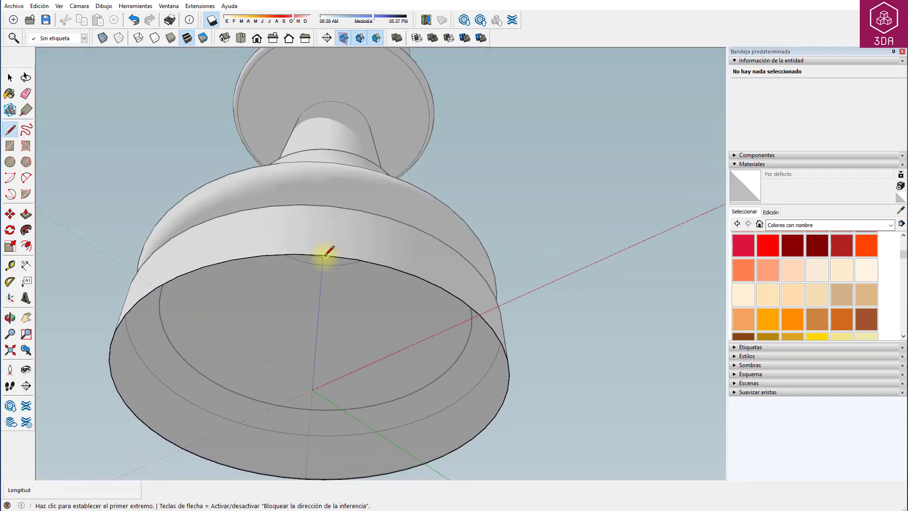
pyautogui.click(326, 256)
pyautogui.press('Escape')
pyautogui.scroll(-2, 358, 258)
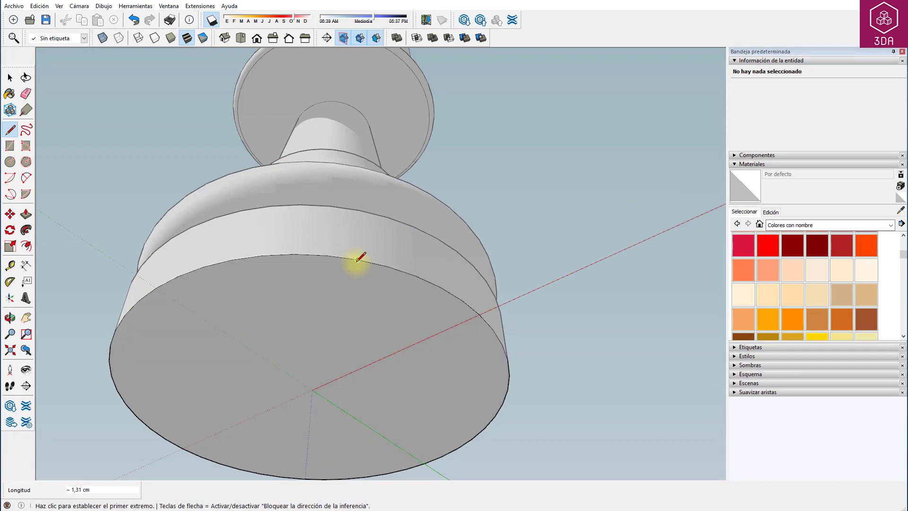
pyautogui.moveTo(355, 203); pyautogui.dragTo(304, 318, button='middle')
pyautogui.press('space')
# - Window-select the collar ring, apply Suavizar/Alisar aristas, then clear the selection
pyautogui.moveTo(184, 98); pyautogui.dragTo(436, 133)
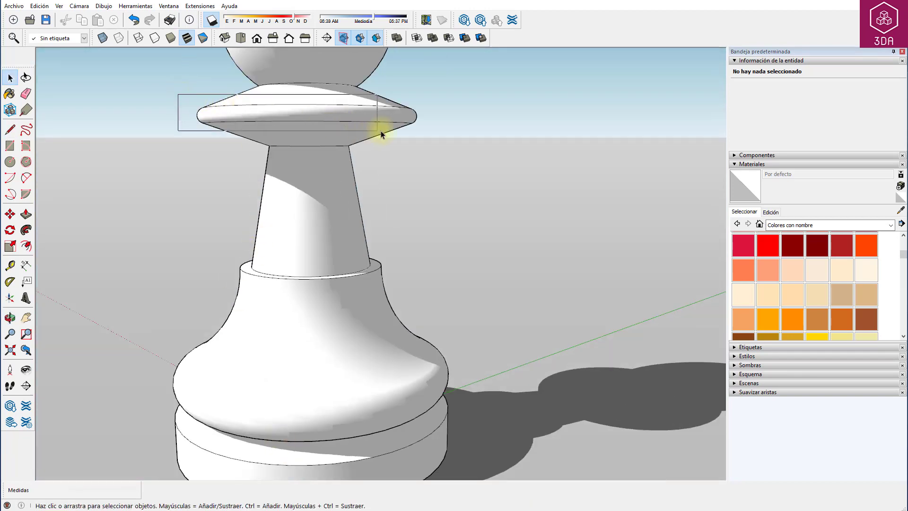
pyautogui.rightClick(379, 106)
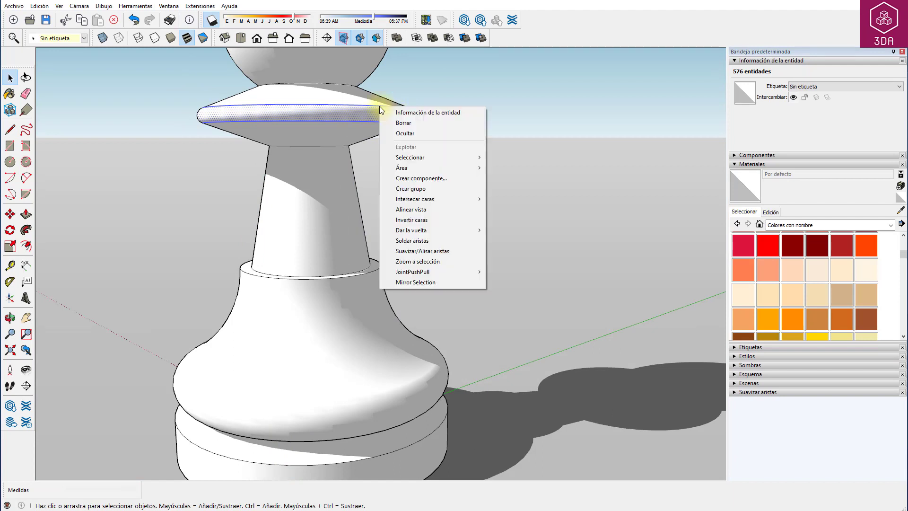
pyautogui.click(423, 251)
pyautogui.click(440, 234)
pyautogui.scroll(-5, 419, 200)
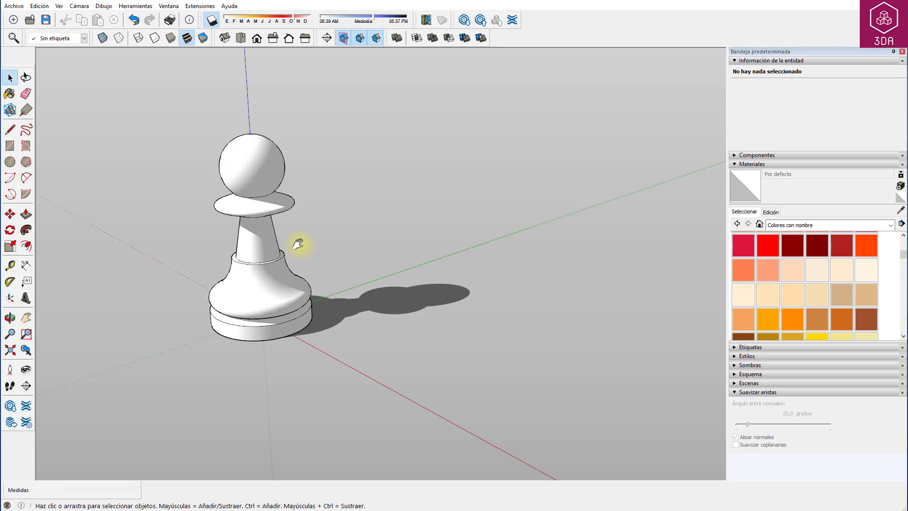
# - Copy the whole pawn to a spot beside the original
pyautogui.hotkey('ctrl', 'a')
pyautogui.press('m')
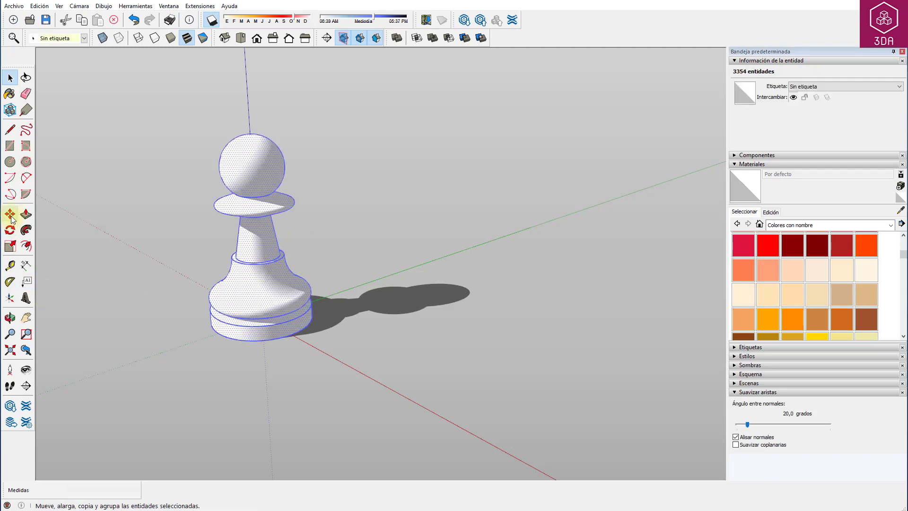
pyautogui.press('ctrl')
pyautogui.click(372, 326)
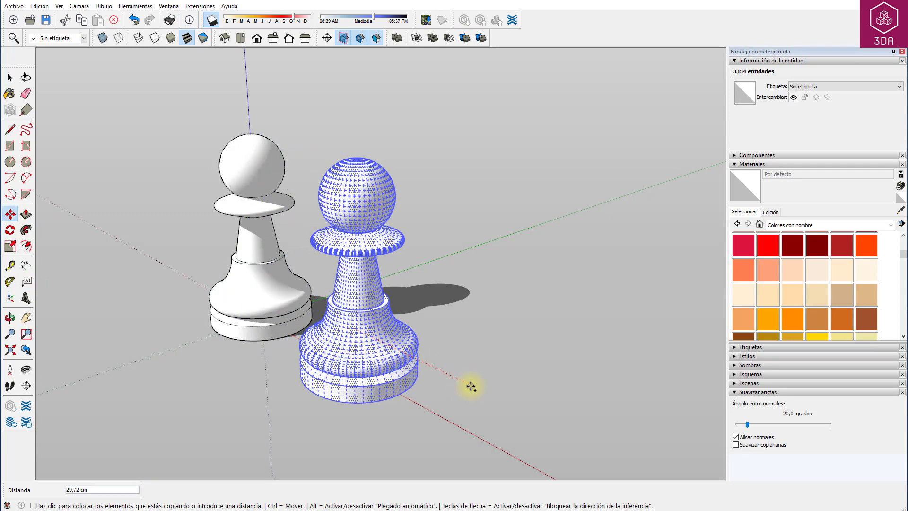
pyautogui.click(471, 388)
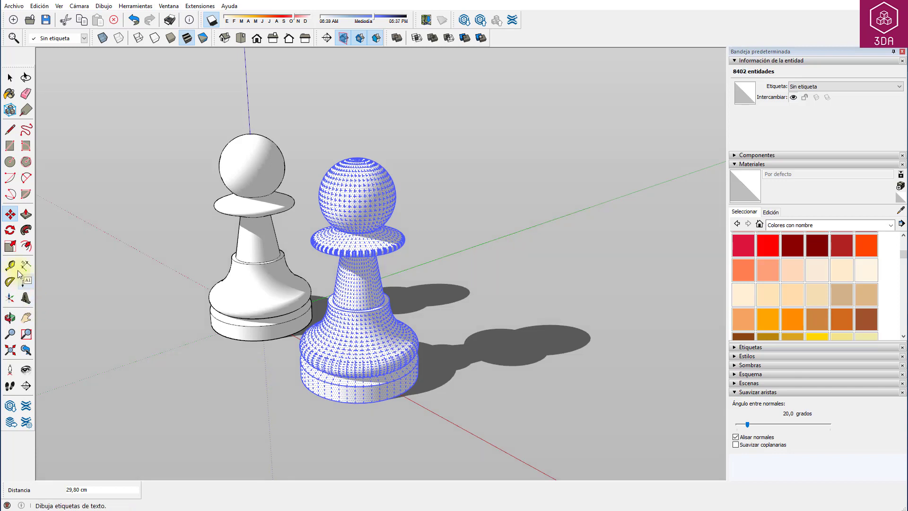
# - Scale the copied pawn uniformly to 0.1
pyautogui.click(10, 246)
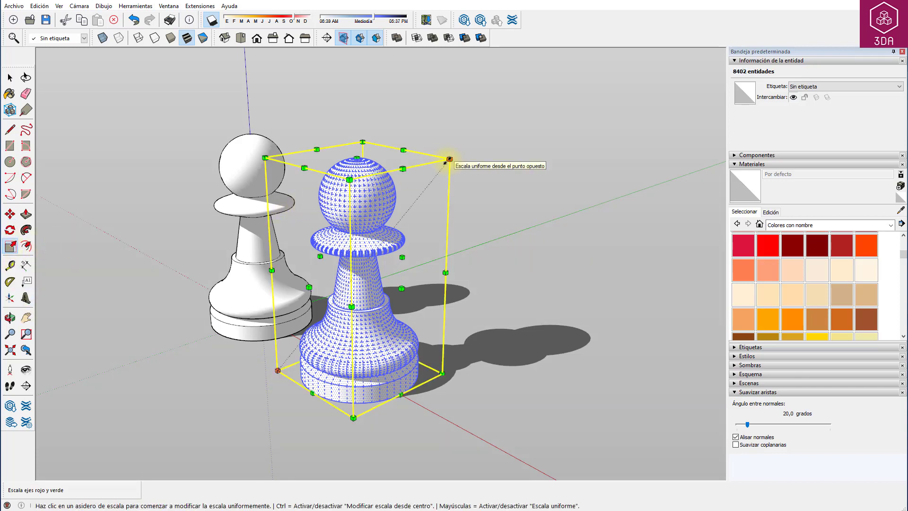
pyautogui.moveTo(449, 159); pyautogui.dragTo(417, 199)
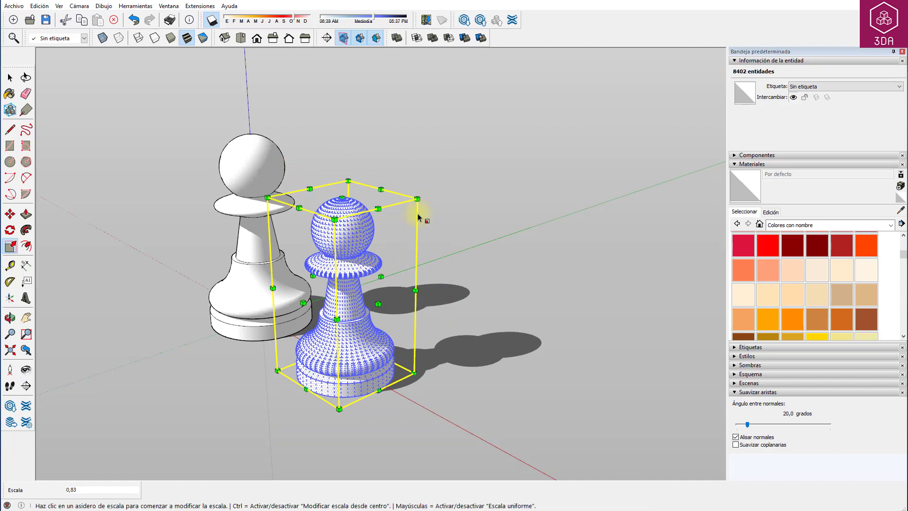
pyautogui.press('Return')
# - Paint both pawns with light wood 0036_MaderaClara
pyautogui.press('space')
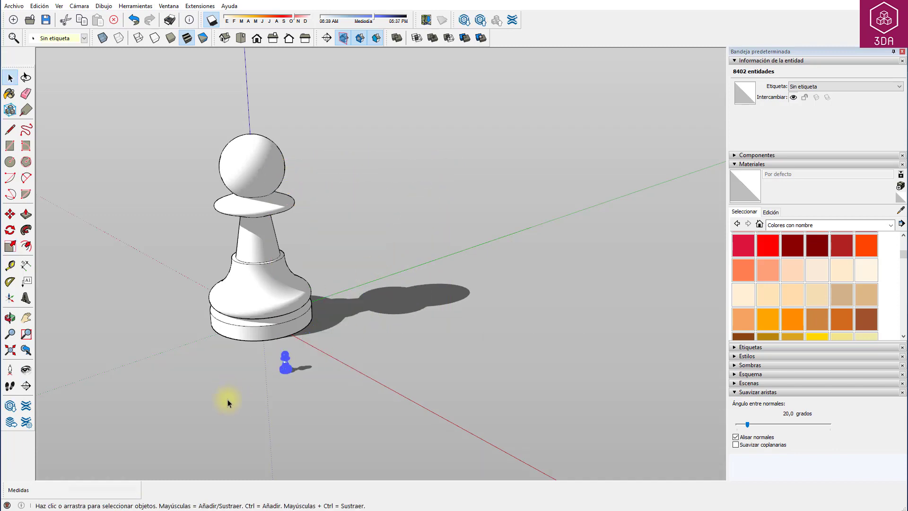
pyautogui.click(229, 400)
pyautogui.press('o')
pyautogui.moveTo(229, 369)
pyautogui.mouseDown()
pyautogui.moveTo(341, 366)
pyautogui.moveTo(366, 344)
pyautogui.mouseUp()
pyautogui.press('space')
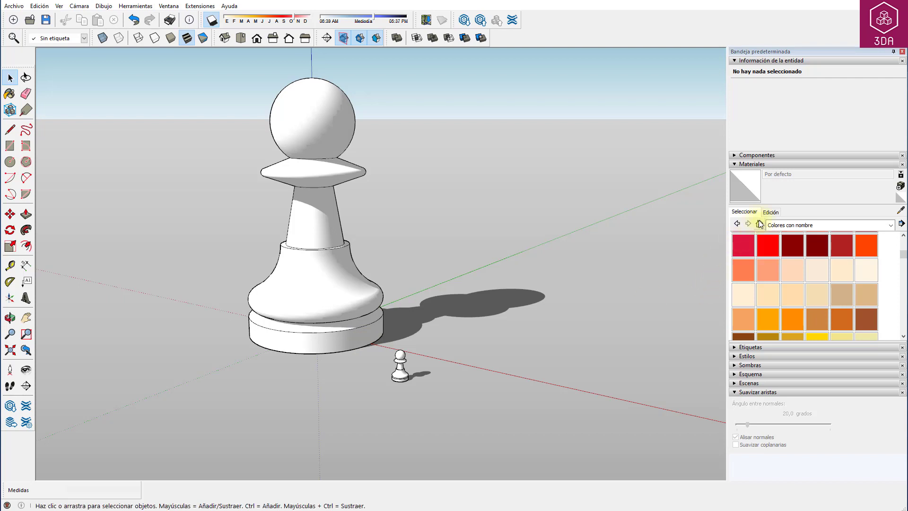
pyautogui.hotkey('ctrl', 'a')
pyautogui.scroll(2, 843, 271)
pyautogui.click(843, 271)
pyautogui.scroll(-3, 841, 279)
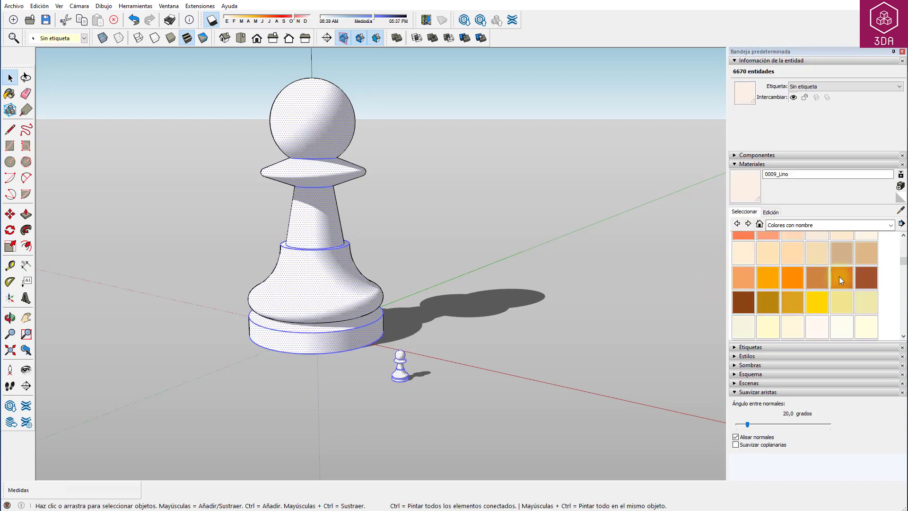
pyautogui.click(863, 259)
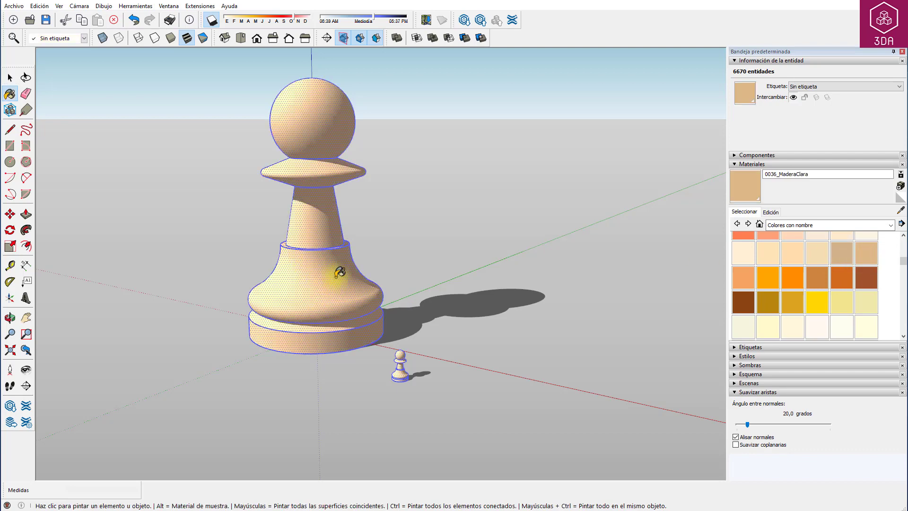
# - Copy the pair of wood pawns to the right
pyautogui.scroll(2, 338, 274)
pyautogui.scroll(2, 349, 263)
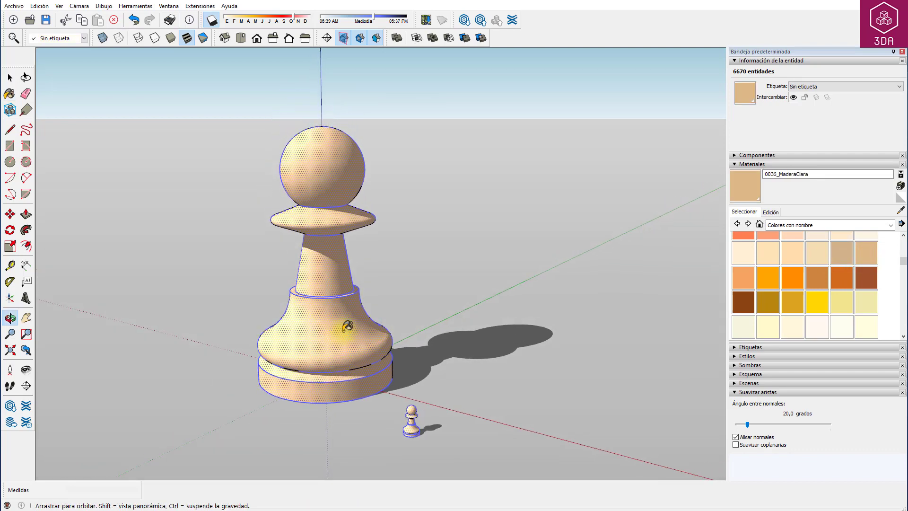
pyautogui.press('space')
pyautogui.click(392, 312)
pyautogui.moveTo(196, 114); pyautogui.dragTo(530, 464)
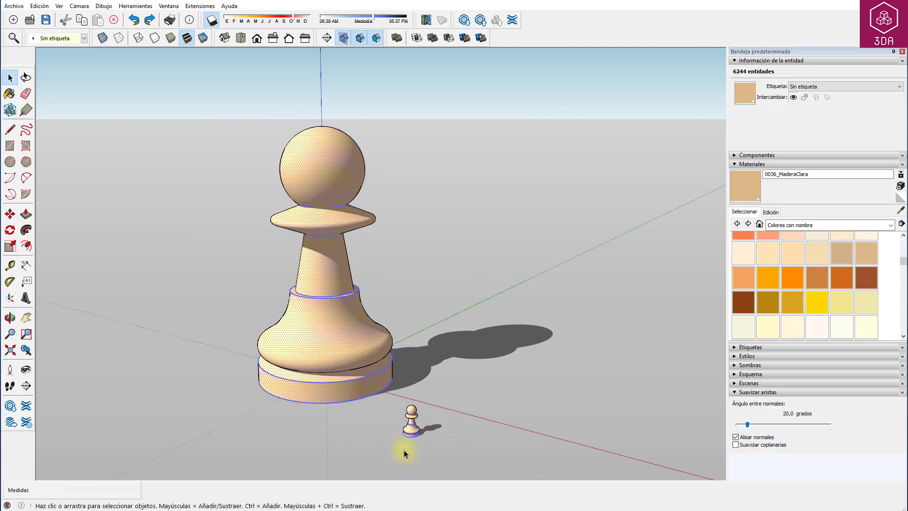
pyautogui.press('m')
pyautogui.click(449, 439)
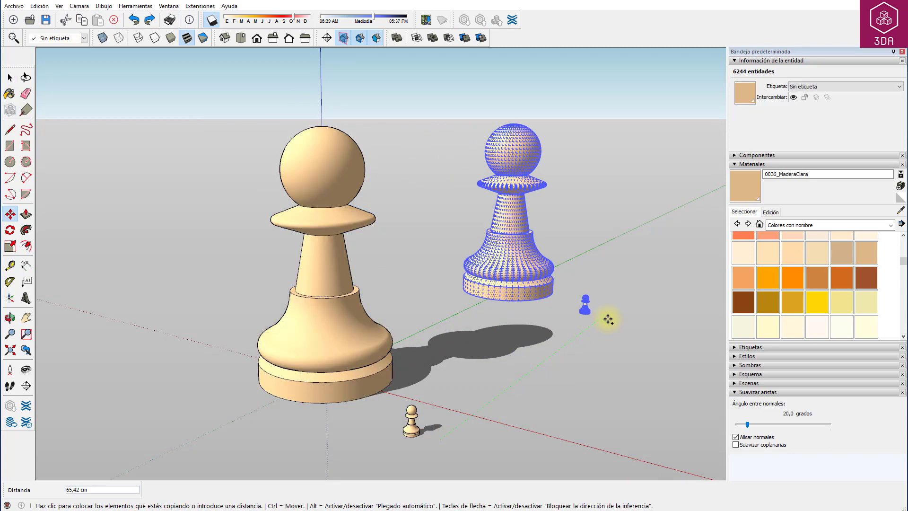
pyautogui.click(583, 280)
# - Paint the copied pawns dark grey 0135_GrisOscuro
pyautogui.press('space')
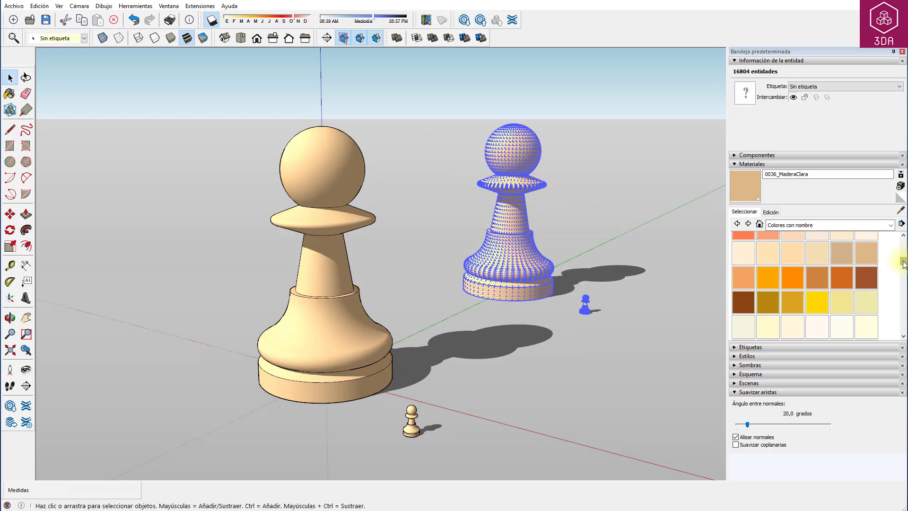
pyautogui.moveTo(904, 264); pyautogui.dragTo(904, 325)
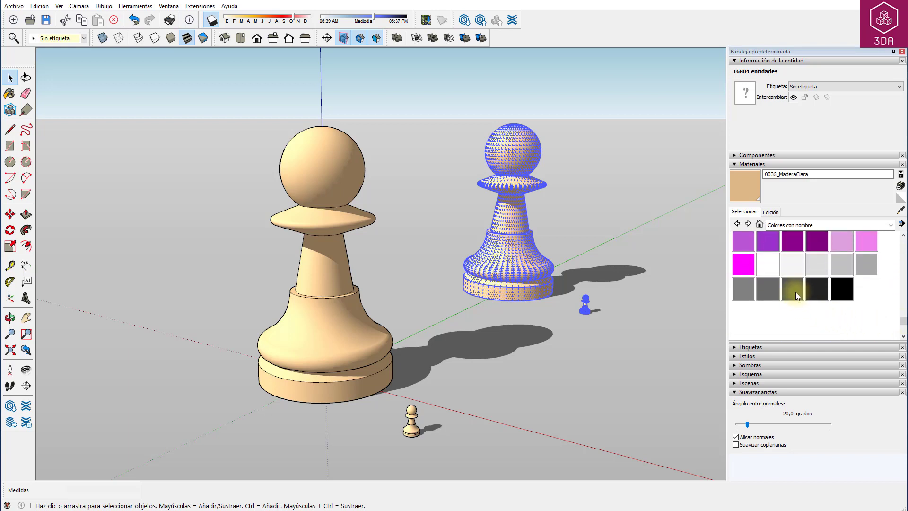
pyautogui.click(796, 291)
pyautogui.click(501, 142)
pyautogui.press('space')
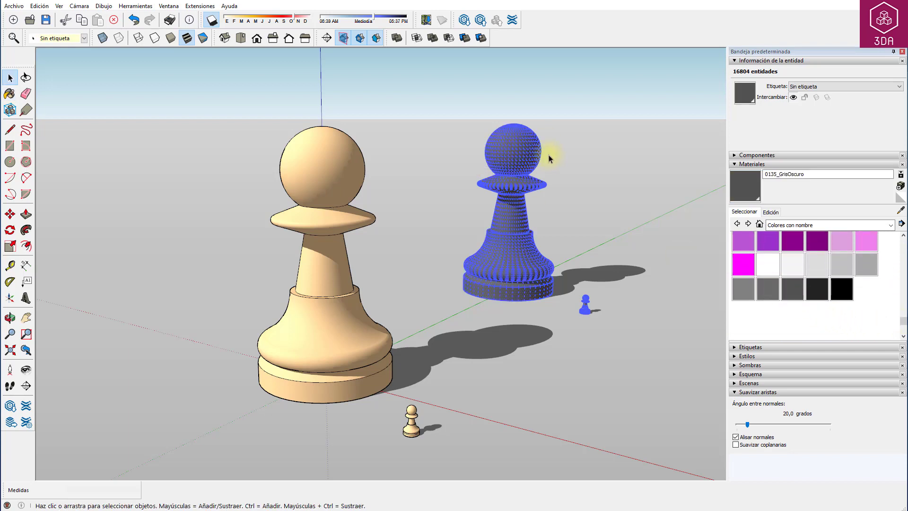
pyautogui.click(558, 161)
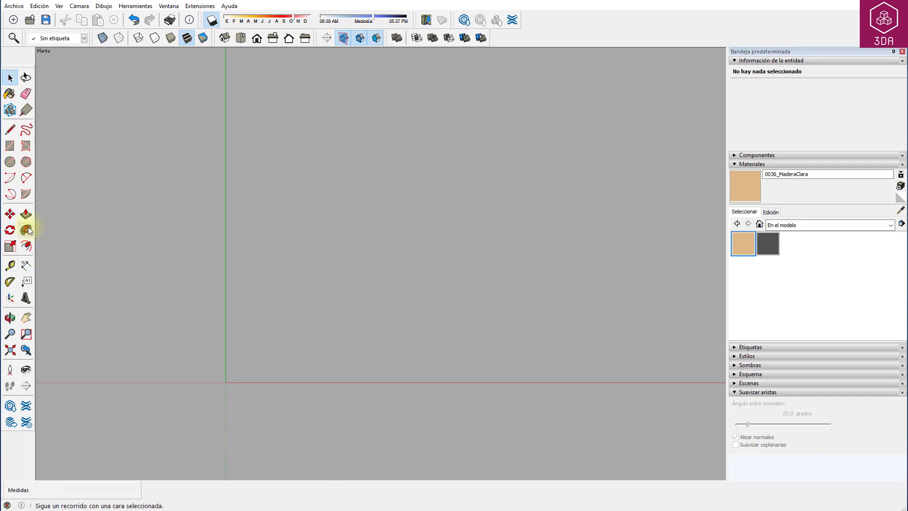
# - Draw a 37 cm edge from the origin up the green axis
pyautogui.click(10, 129)
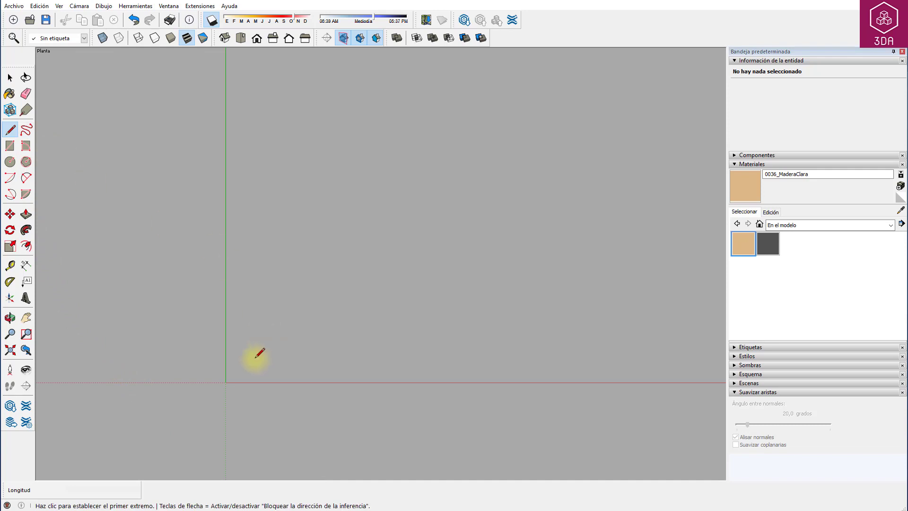
pyautogui.click(226, 382)
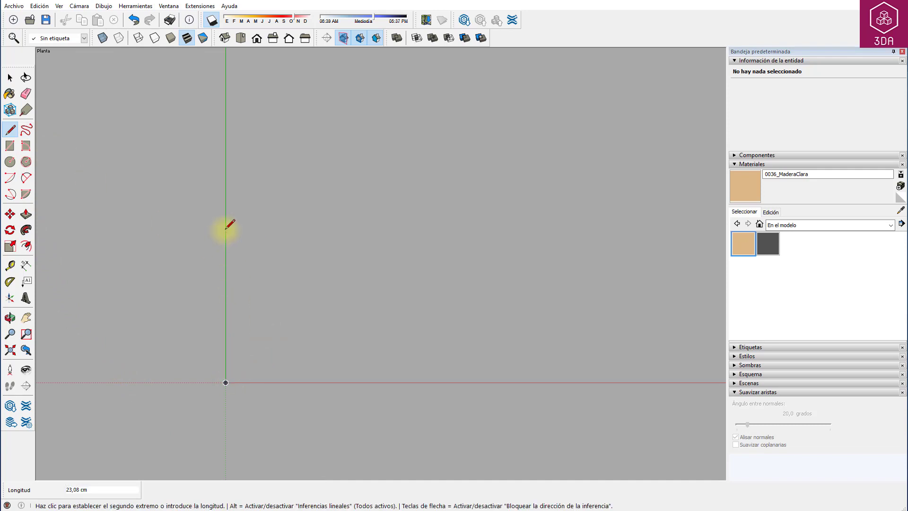
pyautogui.press('Return')
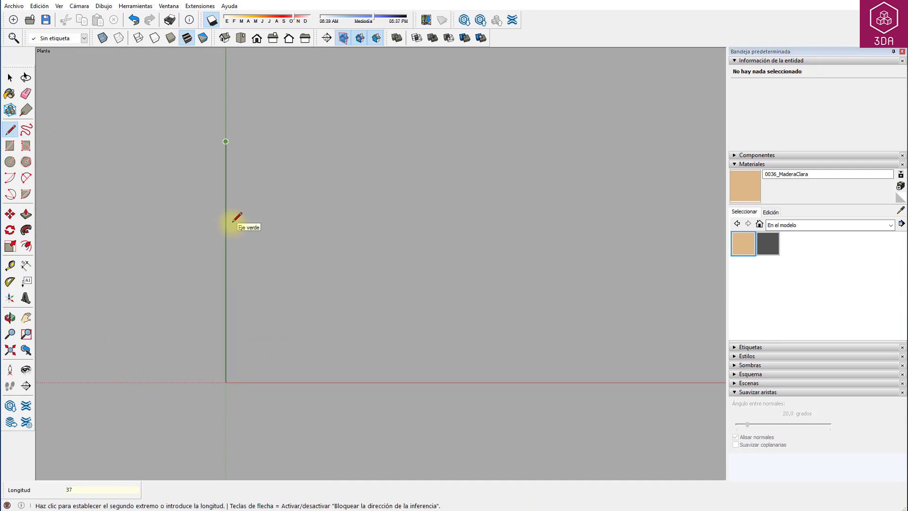
pyautogui.press('space')
# - Draw a 10 cm edge from the origin along the red axis
pyautogui.press('l')
pyautogui.click(226, 382)
pyautogui.write('10')
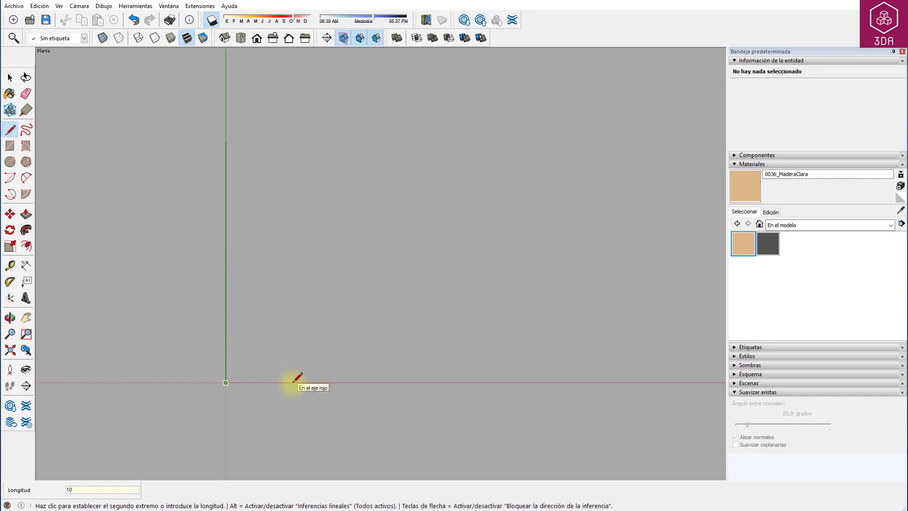
pyautogui.press('Return')
pyautogui.press('space')
# - Place horizontal guides 3 cm and 1 cm above the red-axis edge
pyautogui.scroll(2, 230, 378)
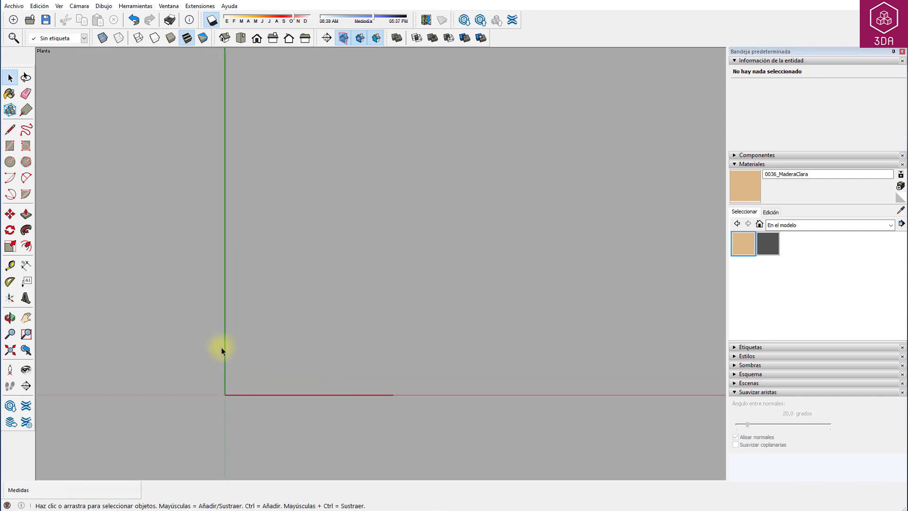
pyautogui.scroll(2, 251, 388)
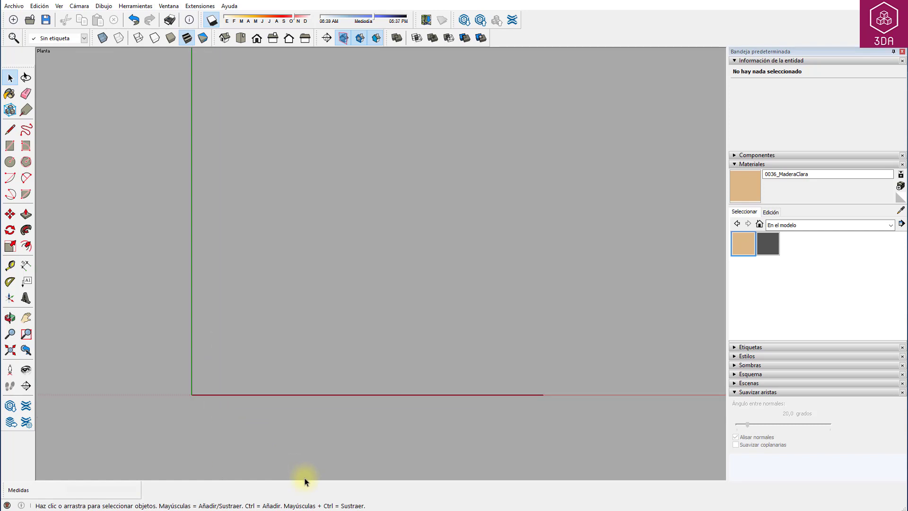
pyautogui.press('t')
pyautogui.click(436, 394)
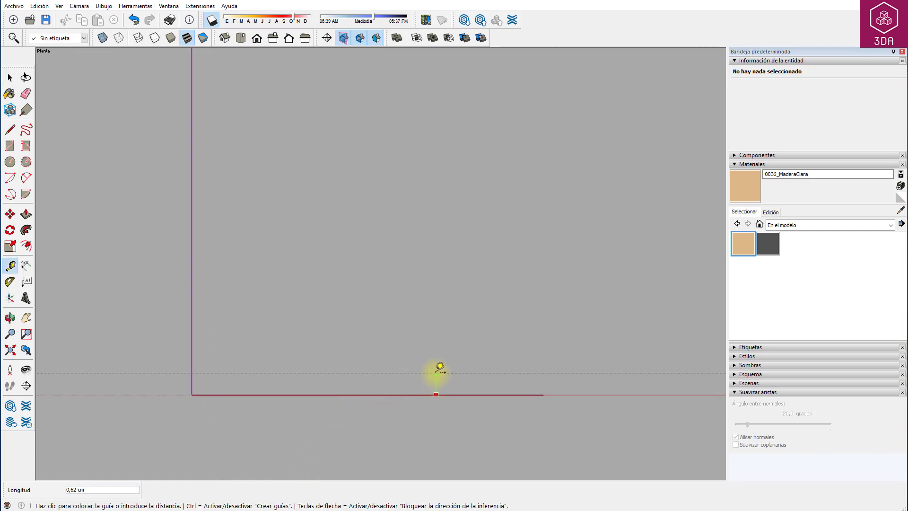
pyautogui.write('3')
pyautogui.press('Return')
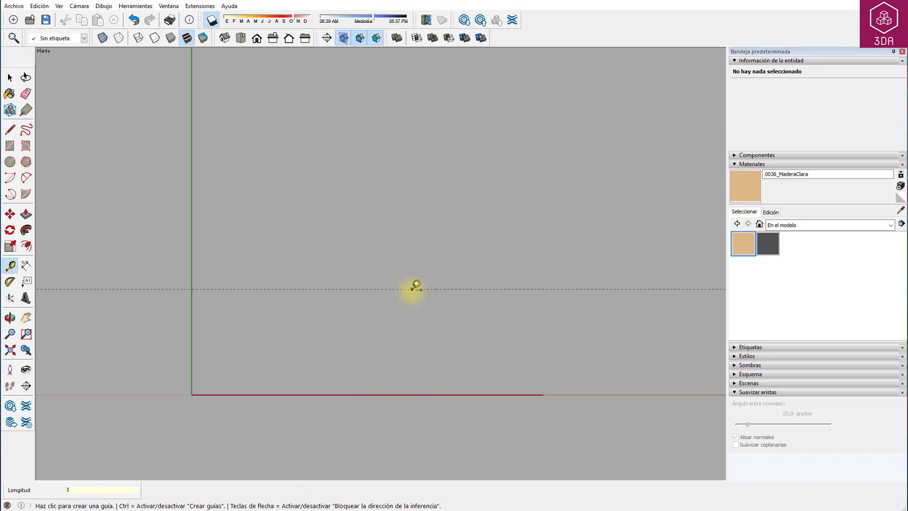
pyautogui.click(412, 289)
pyautogui.write('1')
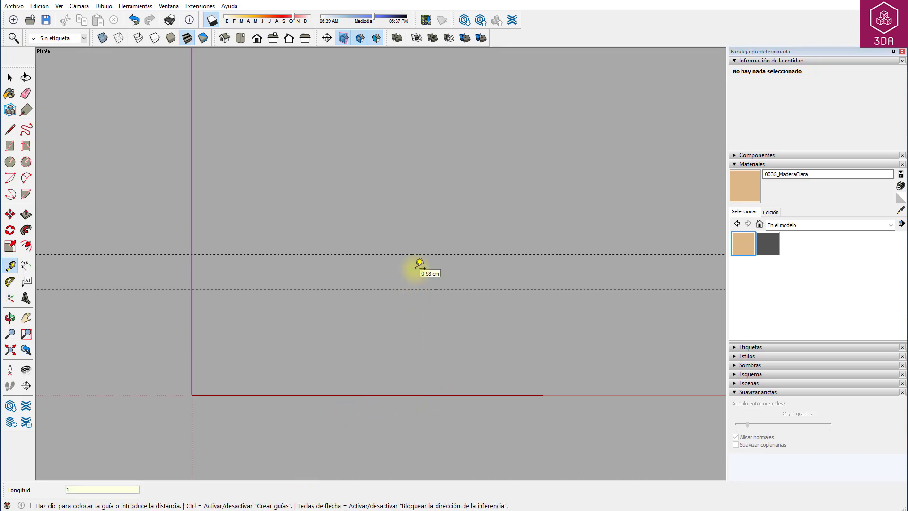
# - Add further horizontal guides at 7,5 cm and 2 cm
pyautogui.click(412, 254)
pyautogui.write('7,5')
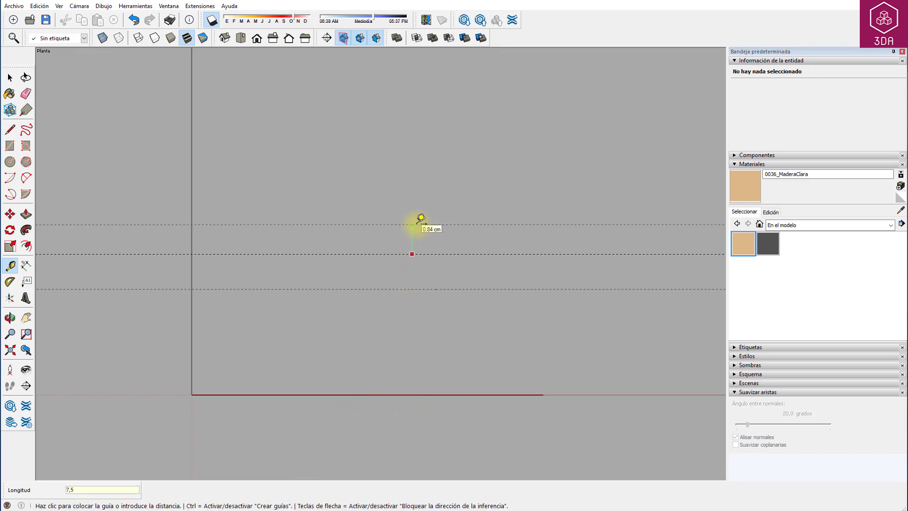
pyautogui.press('Return')
pyautogui.scroll(-2, 406, 213)
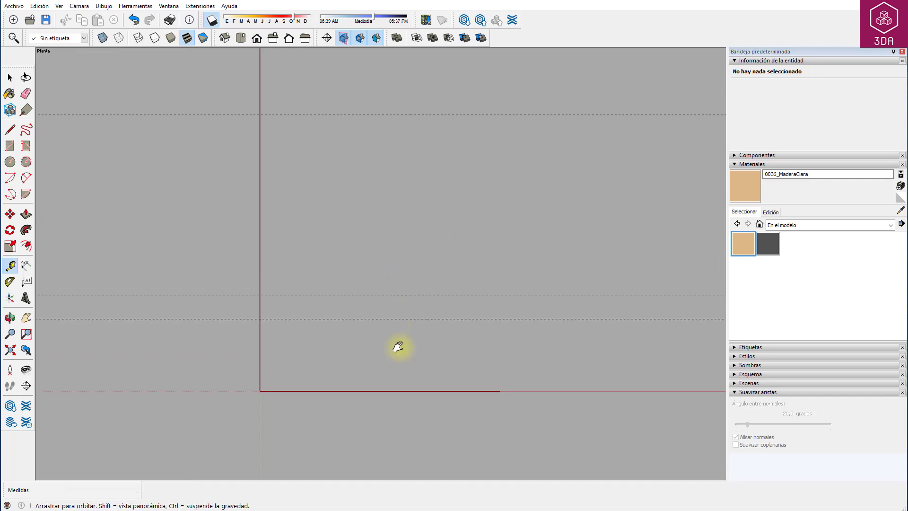
pyautogui.keyDown('shift'); pyautogui.moveTo(400, 344); pyautogui.dragTo(408, 141, button='middle'); pyautogui.keyUp('shift')
pyautogui.click(408, 142)
pyautogui.write('2')
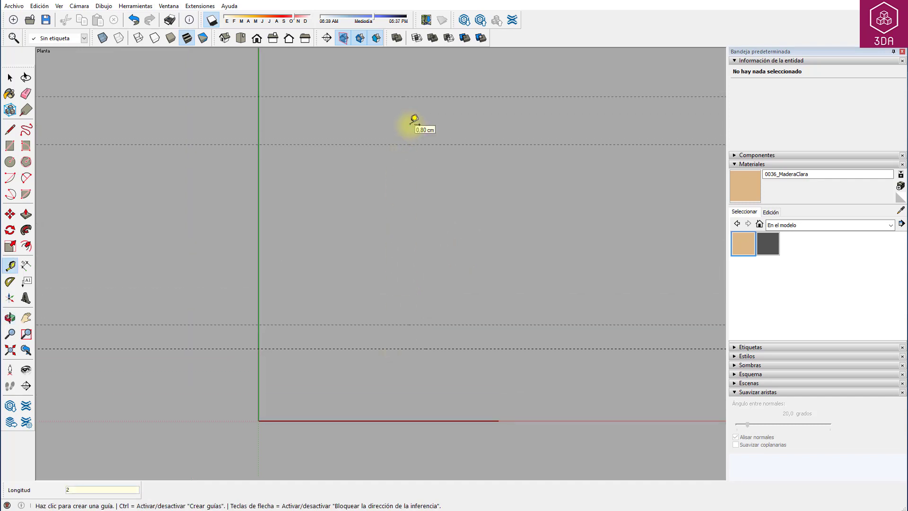
pyautogui.press('space')
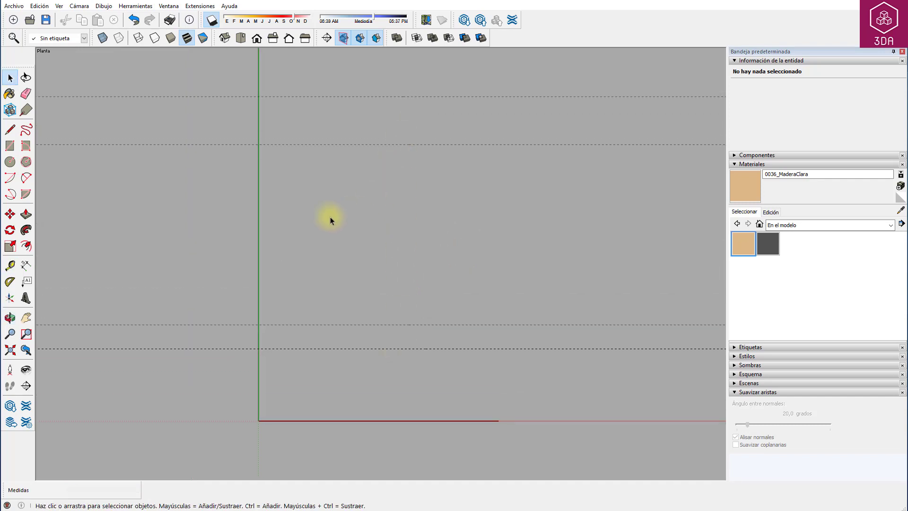
# - Place vertical guides 10 cm and 8,5 cm from the green axis
pyautogui.press('t')
pyautogui.click(258, 242)
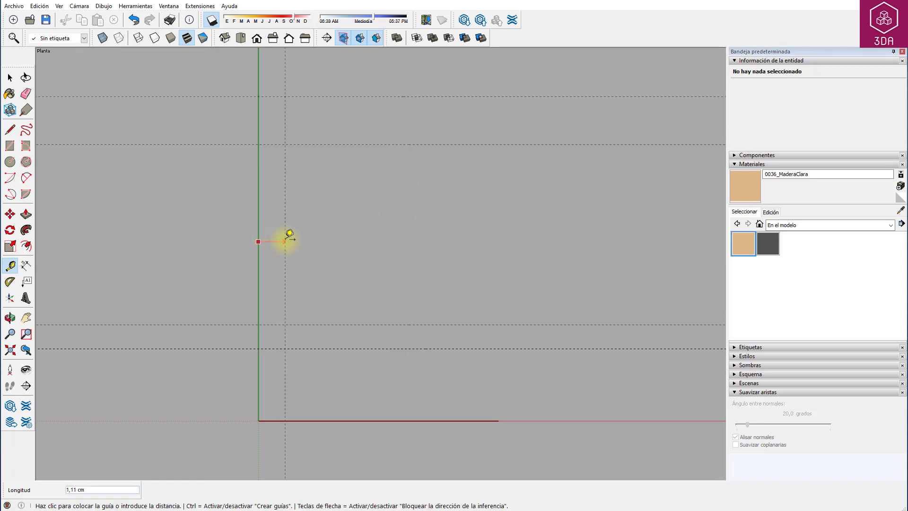
pyautogui.press('Return')
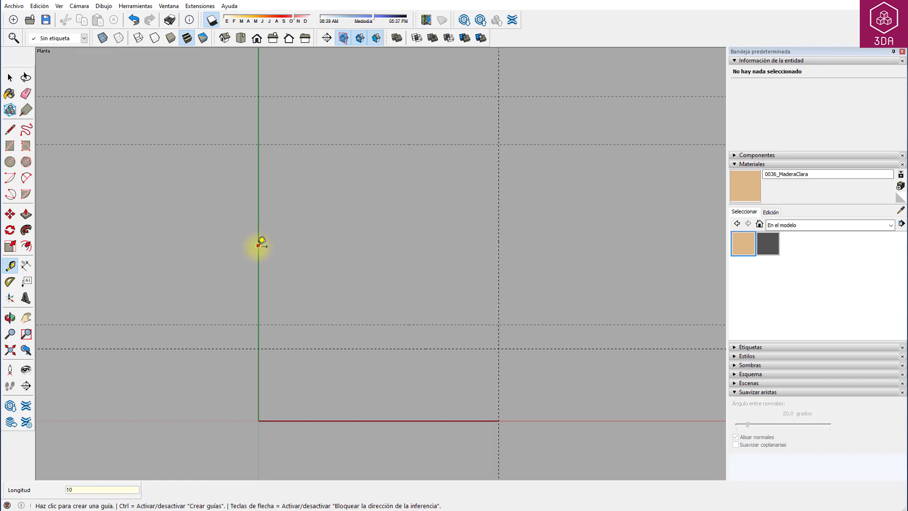
pyautogui.click(265, 247)
pyautogui.write('8,5')
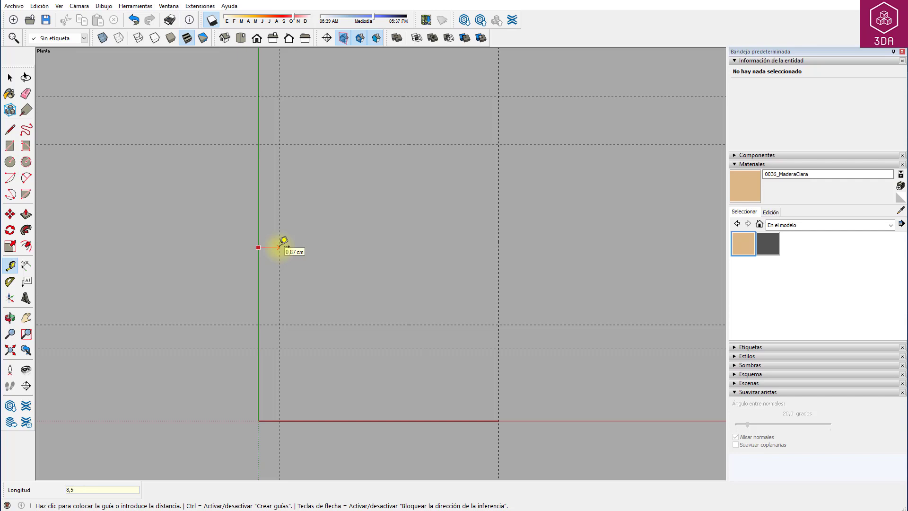
pyautogui.press('Return')
# - Draw a vertical edge up from the red edge's end, then a diagonal to the guide intersection
pyautogui.press('l')
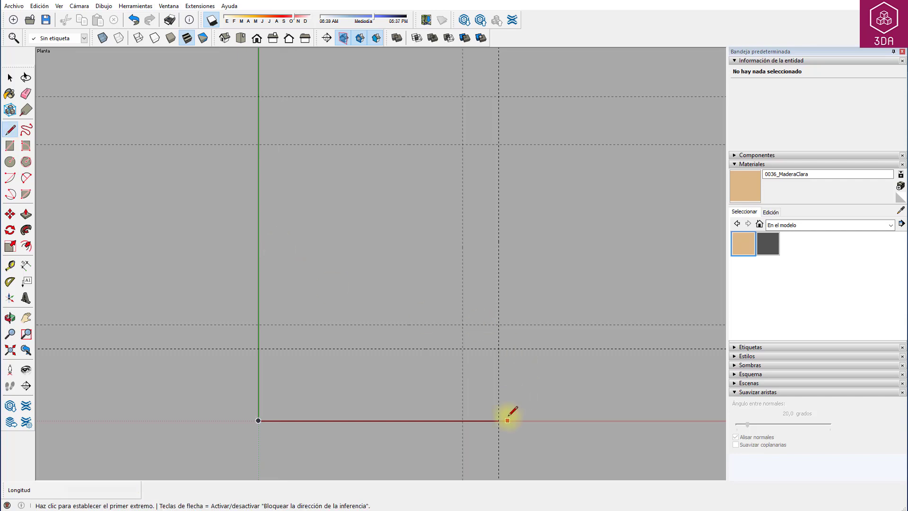
pyautogui.click(498, 420)
pyautogui.click(499, 348)
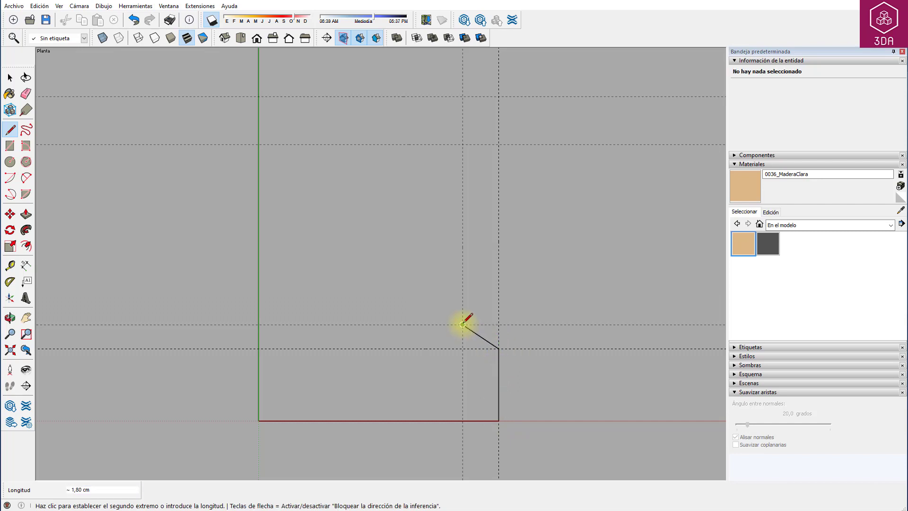
pyautogui.click(462, 325)
pyautogui.press('space')
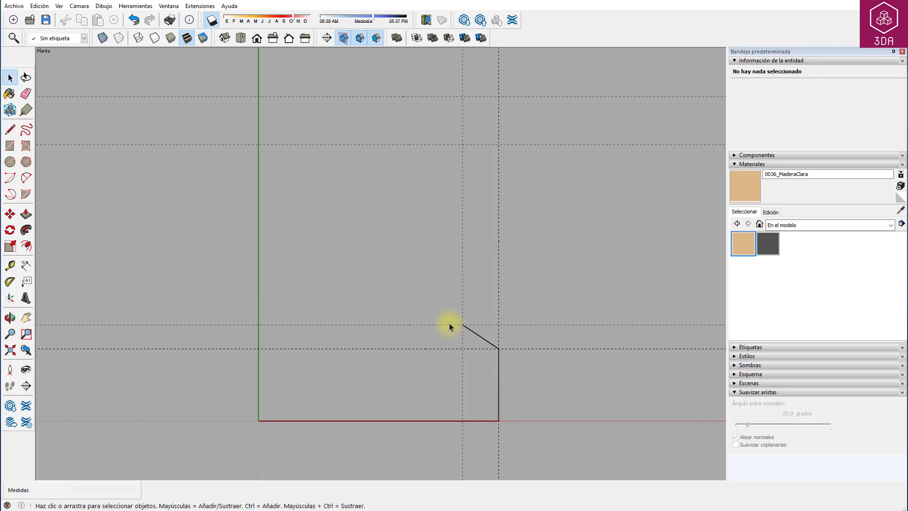
# - Add a 1 cm guide, draw a 1,5 cm circle on the intersection and delete its face
pyautogui.press('t')
pyautogui.click(437, 325)
pyautogui.write('1,5')
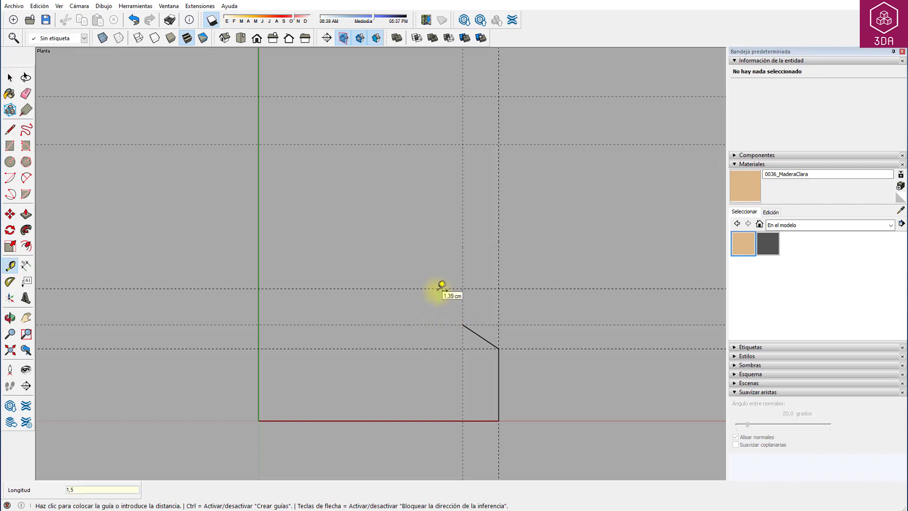
pyautogui.press('c')
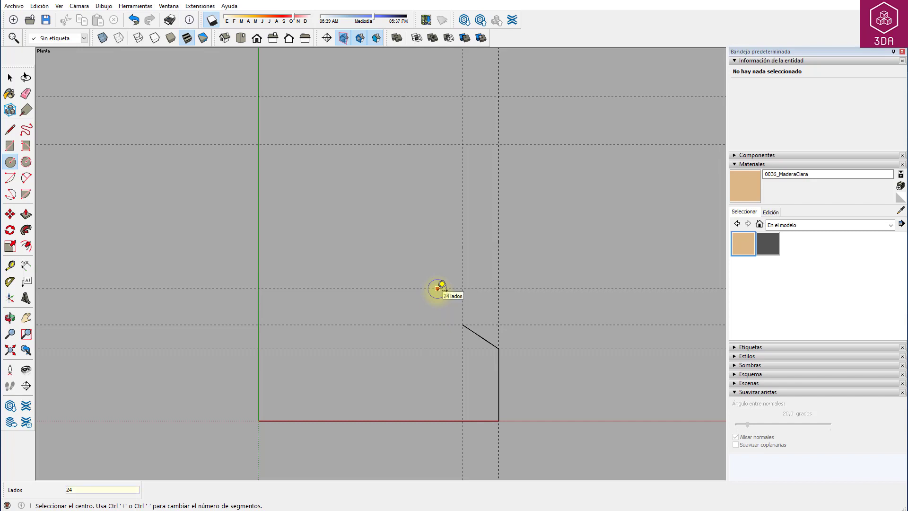
pyautogui.click(463, 289)
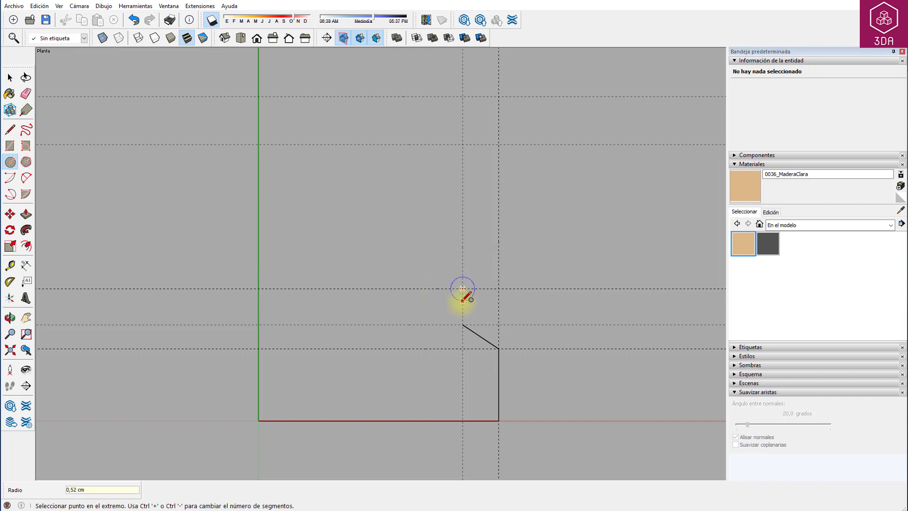
pyautogui.click(462, 325)
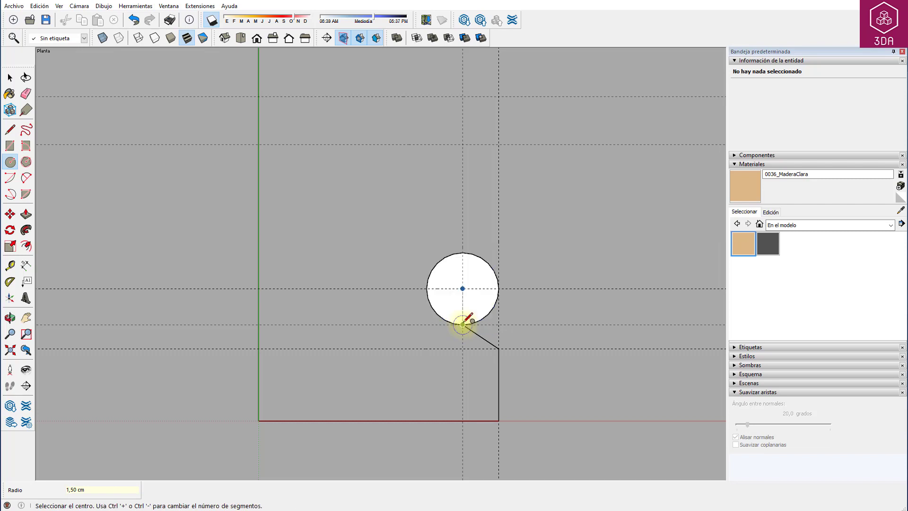
pyautogui.press('space')
pyautogui.click(453, 279)
pyautogui.press('Delete')
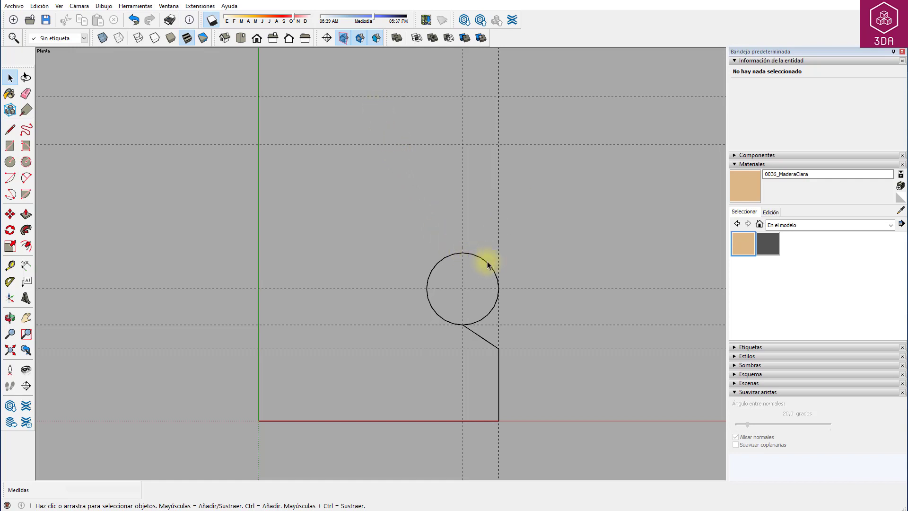
# - Draw a radius-11 circle with a diagonal to its centre, then delete the leftover big-circle arcs
pyautogui.press('c')
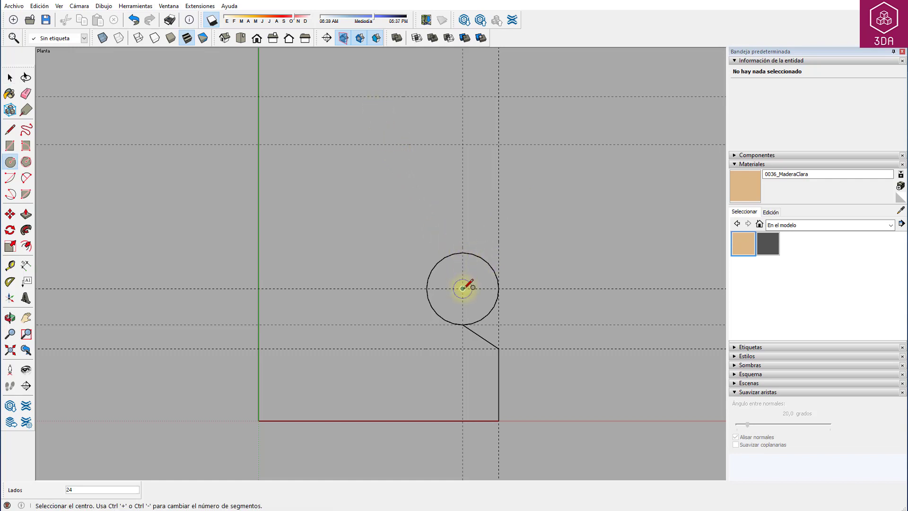
pyautogui.click(463, 289)
pyautogui.write('11')
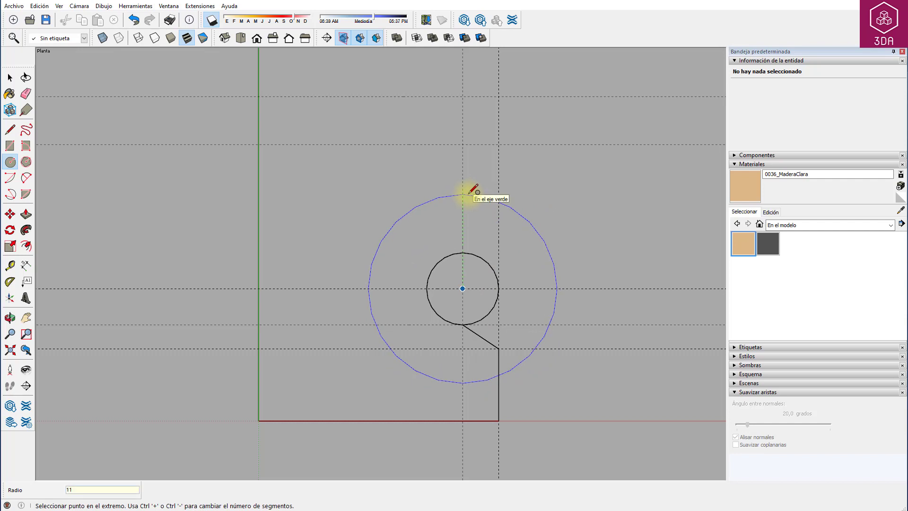
pyautogui.press('Return')
pyautogui.press('l')
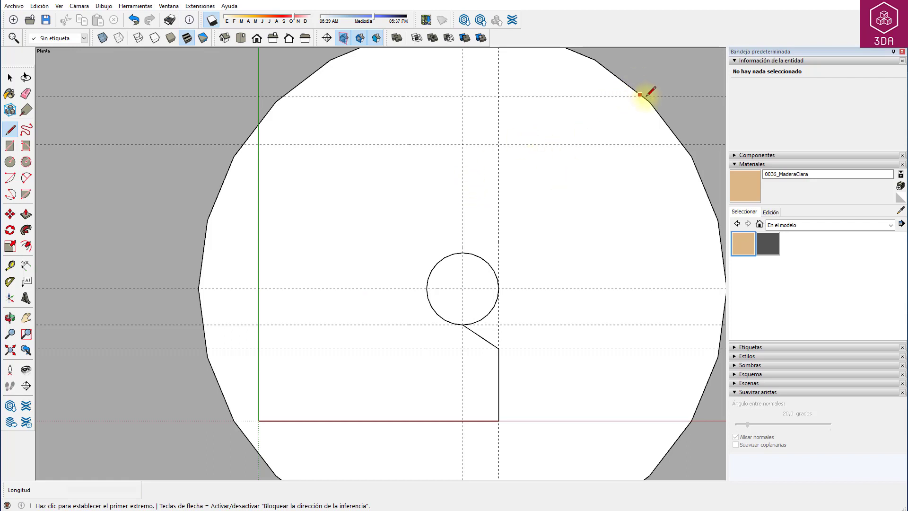
pyautogui.click(643, 96)
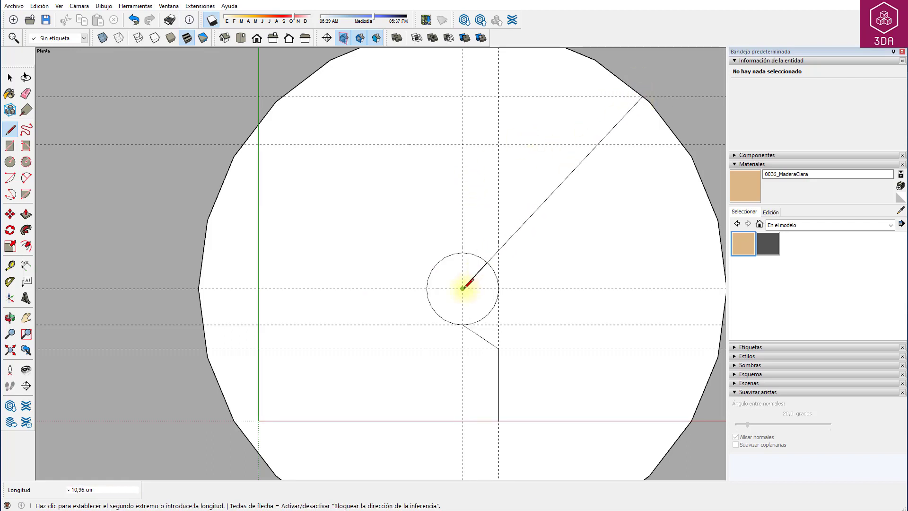
pyautogui.click(463, 288)
pyautogui.press('space')
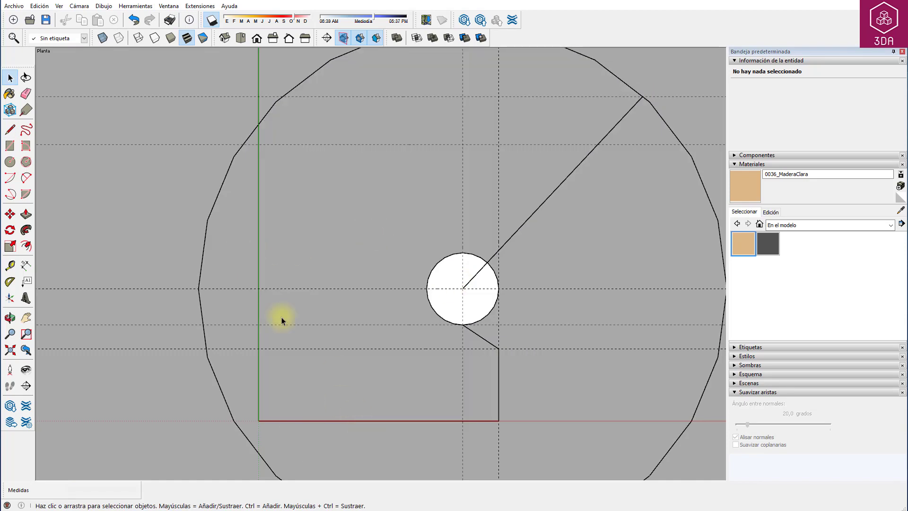
pyautogui.click(204, 234)
pyautogui.press('Delete')
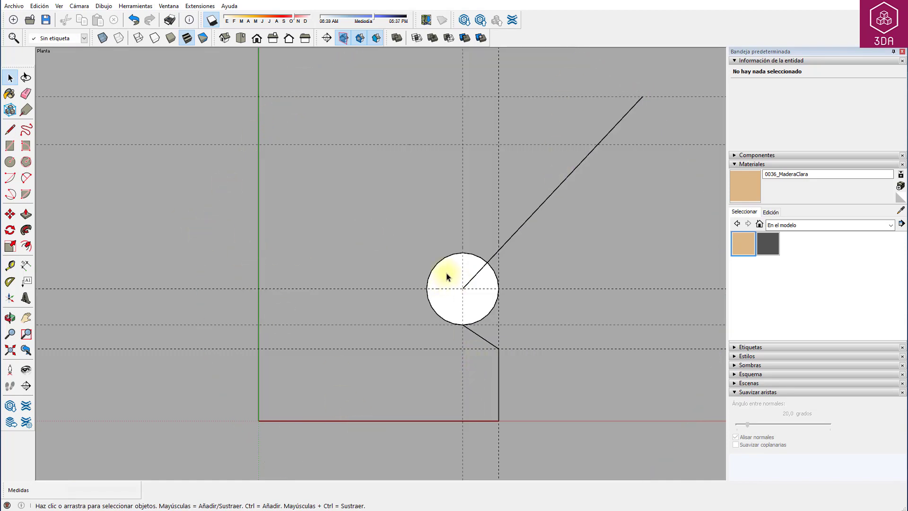
# - Draw a centre-point arc from the diagonal's end on the small circle up to the upper guide
pyautogui.keyDown('shift'); pyautogui.moveTo(519, 277); pyautogui.dragTo(380, 365, button='middle'); pyautogui.keyUp('shift')
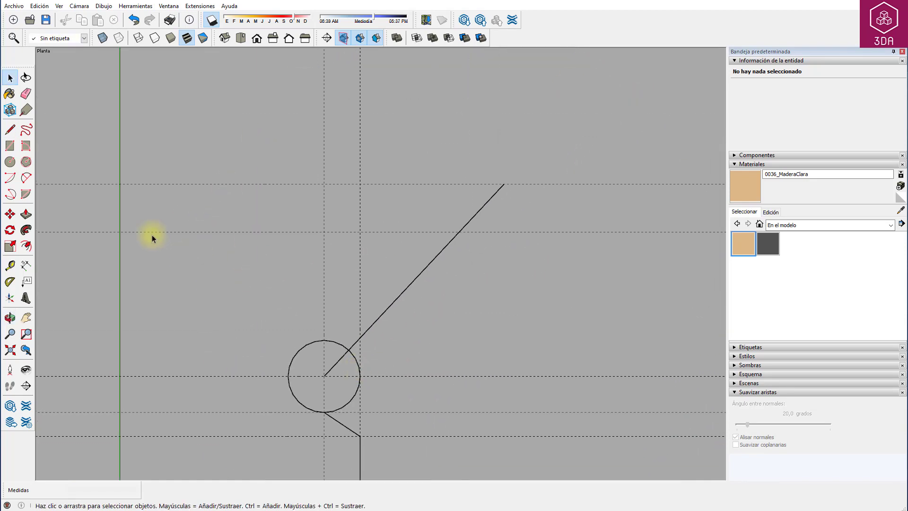
pyautogui.click(10, 179)
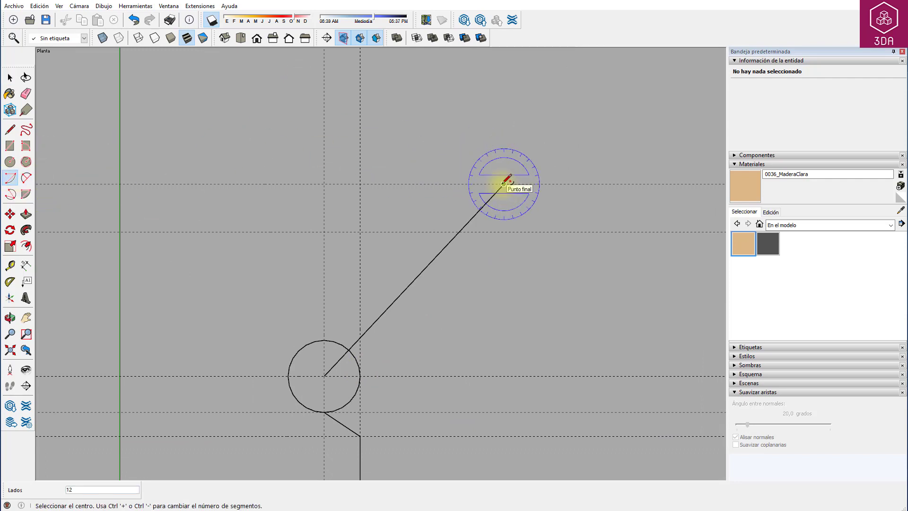
pyautogui.click(504, 183)
pyautogui.scroll(2, 334, 369)
pyautogui.scroll(2, 348, 360)
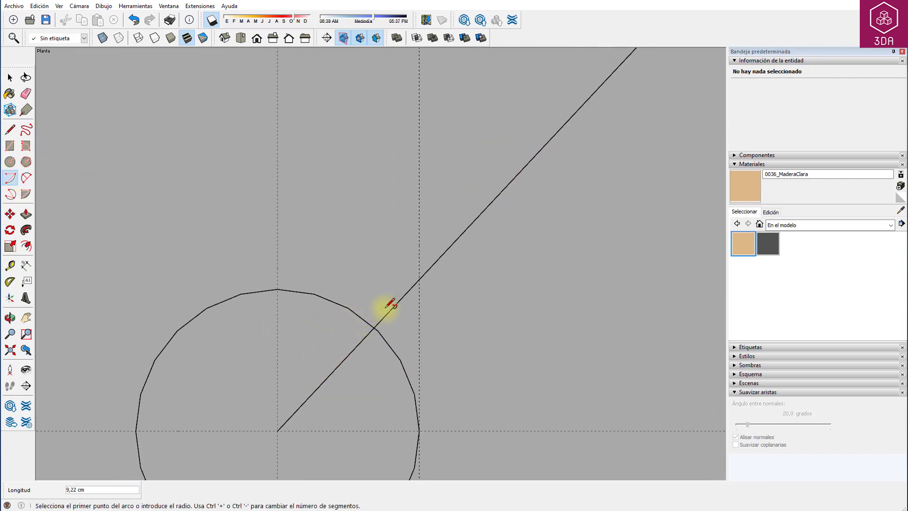
pyautogui.scroll(2, 387, 307)
pyautogui.click(363, 331)
pyautogui.scroll(-1, 353, 285)
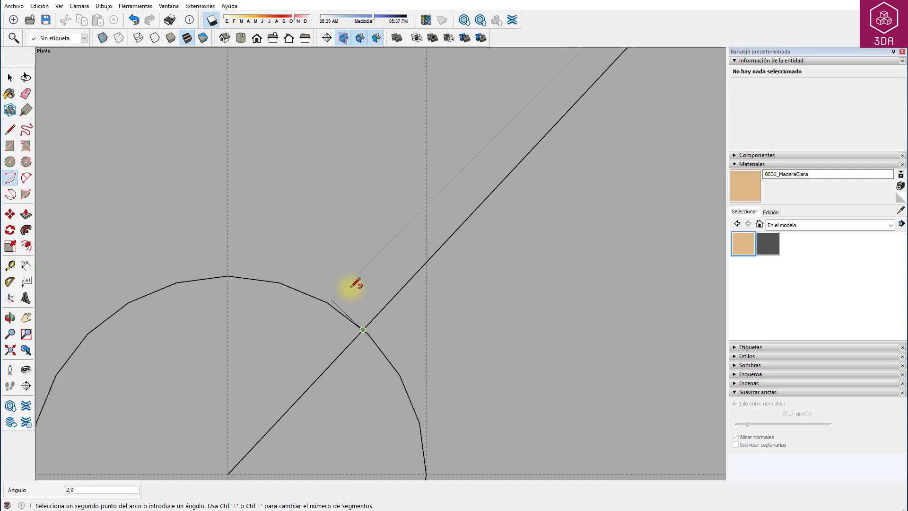
pyautogui.scroll(-3, 374, 270)
pyautogui.scroll(-2, 350, 308)
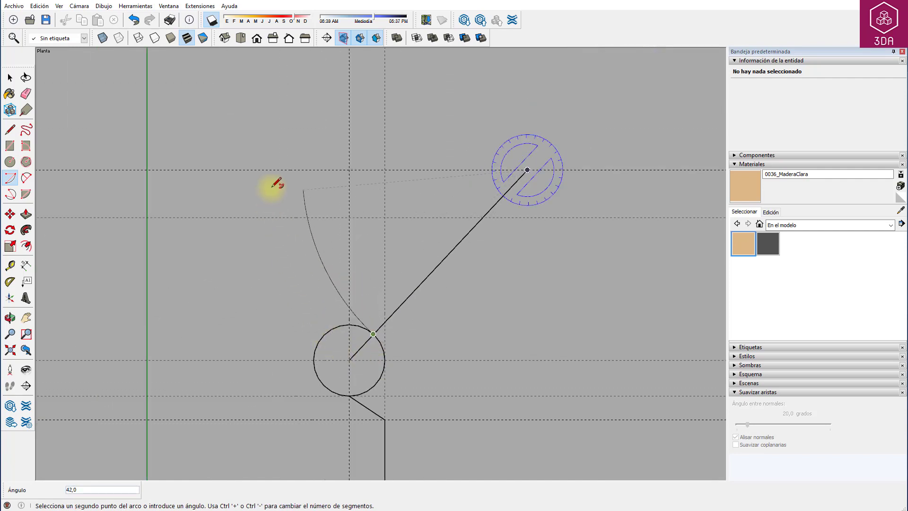
pyautogui.click(274, 169)
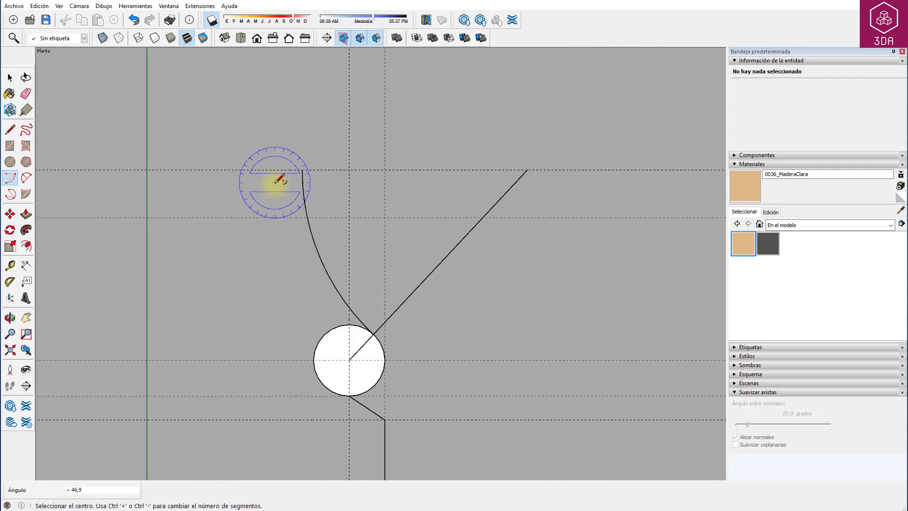
pyautogui.press('space')
# - Erase the small circle's left half and the long diagonal line
pyautogui.moveTo(329, 330); pyautogui.dragTo(312, 353)
pyautogui.press('Delete')
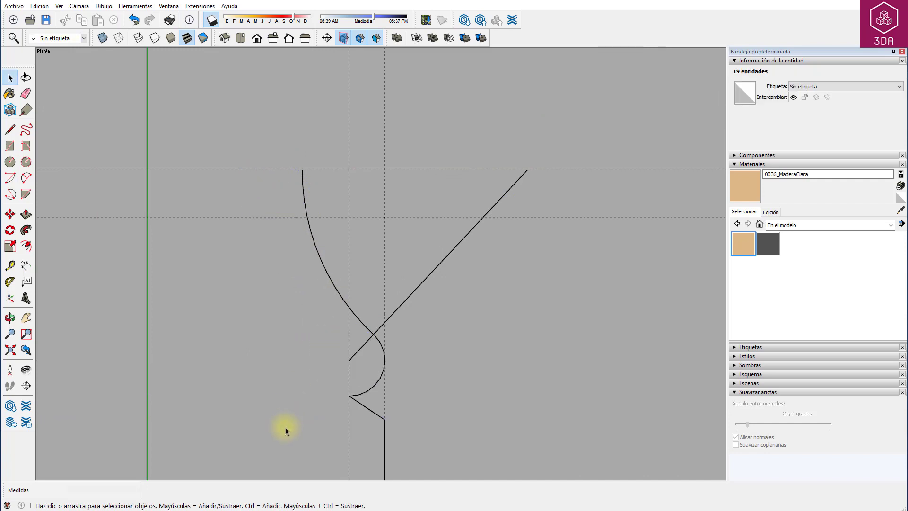
pyautogui.click(416, 290)
pyautogui.press('Delete')
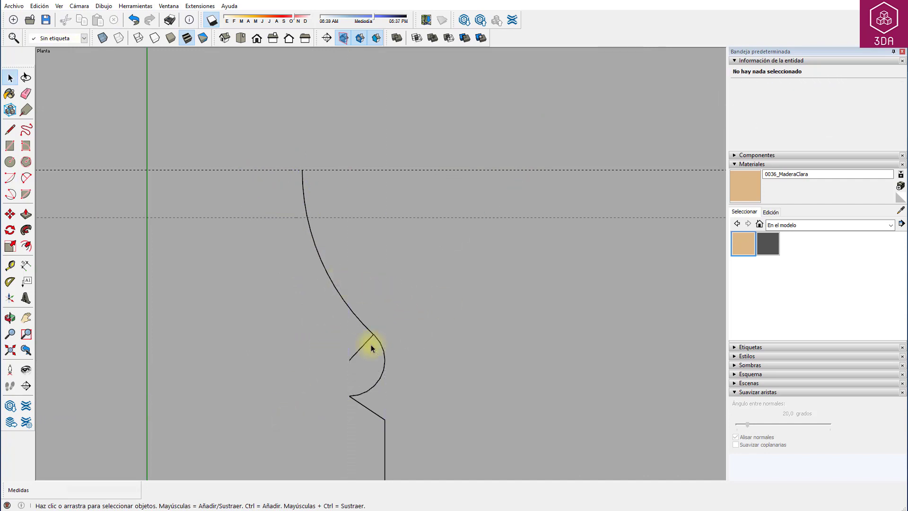
# - Add a vertical guide from the green axis at the top of the curve
pyautogui.click(362, 347)
pyautogui.keyDown('shift'); pyautogui.moveTo(304, 338); pyautogui.dragTo(433, 369, button='middle'); pyautogui.keyUp('shift')
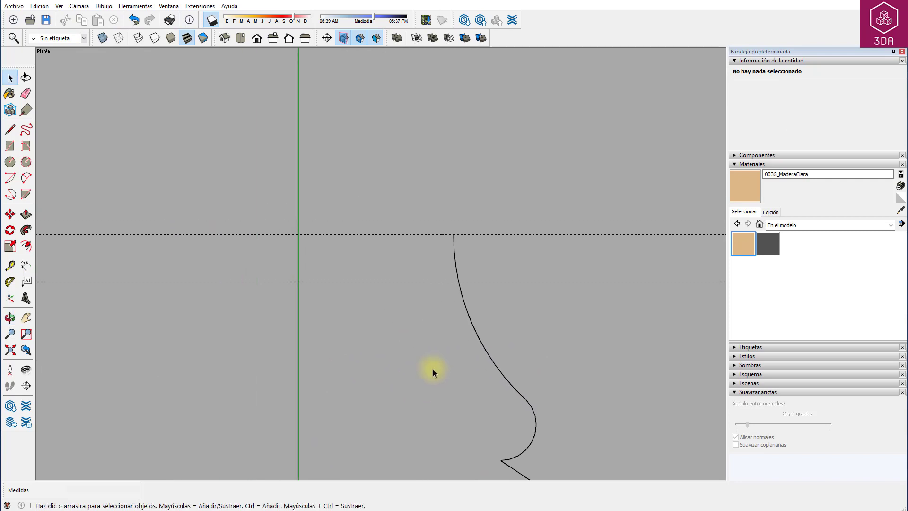
pyautogui.scroll(3, 435, 331)
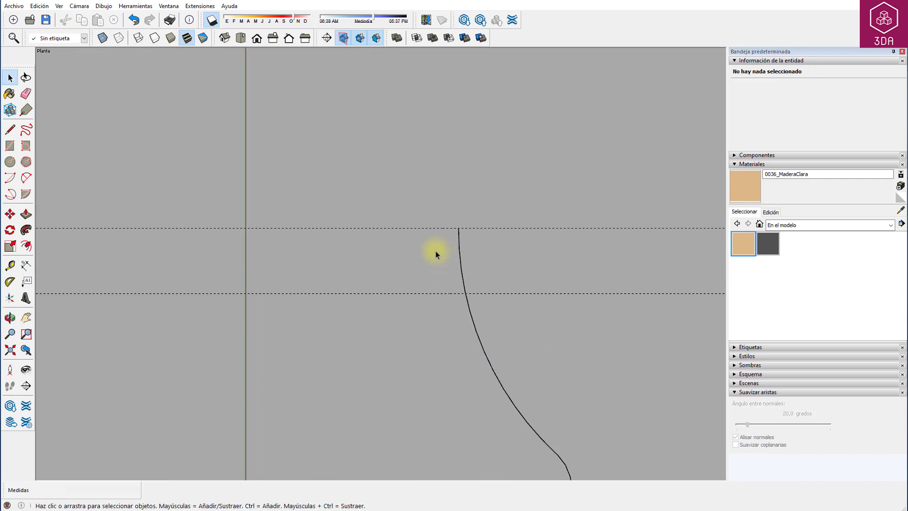
pyautogui.click(11, 266)
pyautogui.click(202, 256)
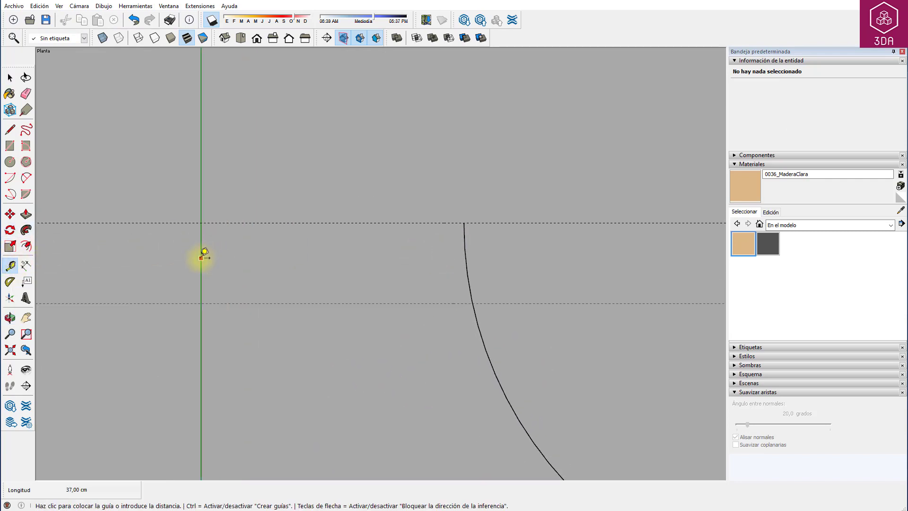
pyautogui.click(464, 222)
# - Draw a 2-point semicircle bulging outward between the guide intersections and delete its face
pyautogui.press('a')
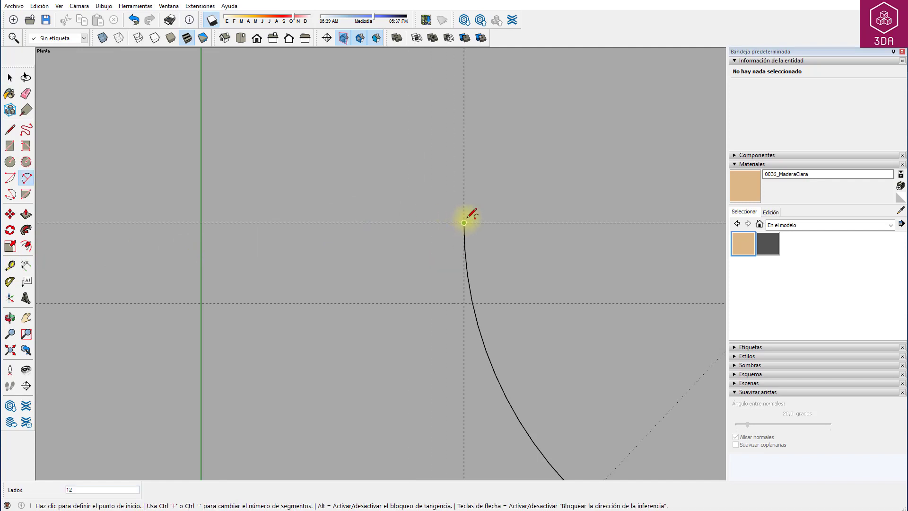
pyautogui.click(464, 223)
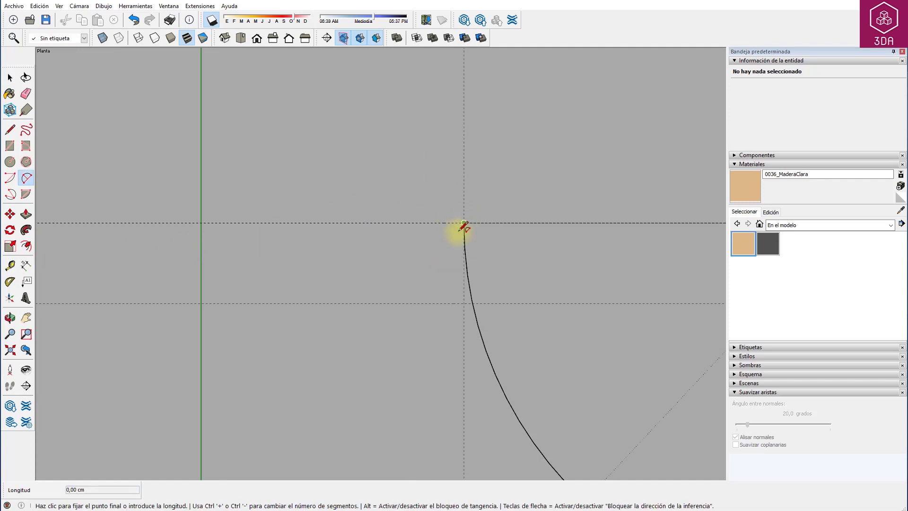
pyautogui.click(464, 304)
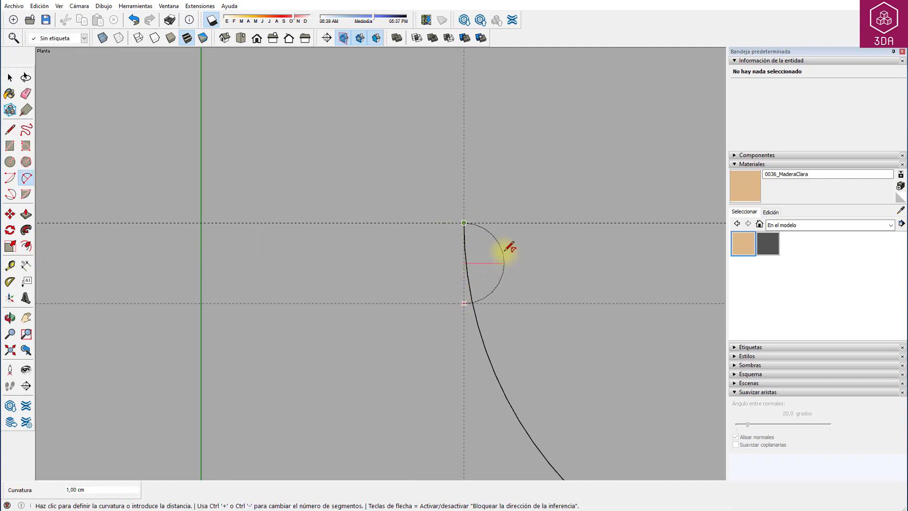
pyautogui.click(506, 249)
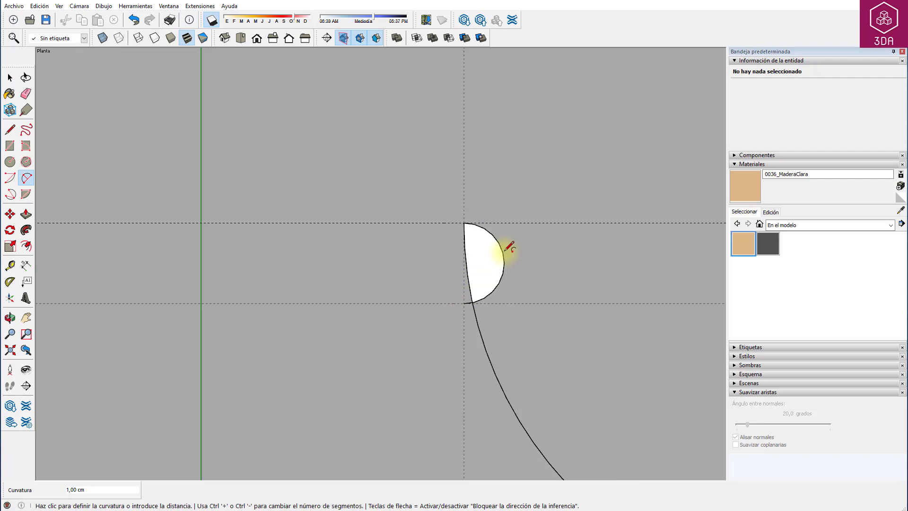
pyautogui.press('space')
pyautogui.click(468, 303)
pyautogui.press('Delete')
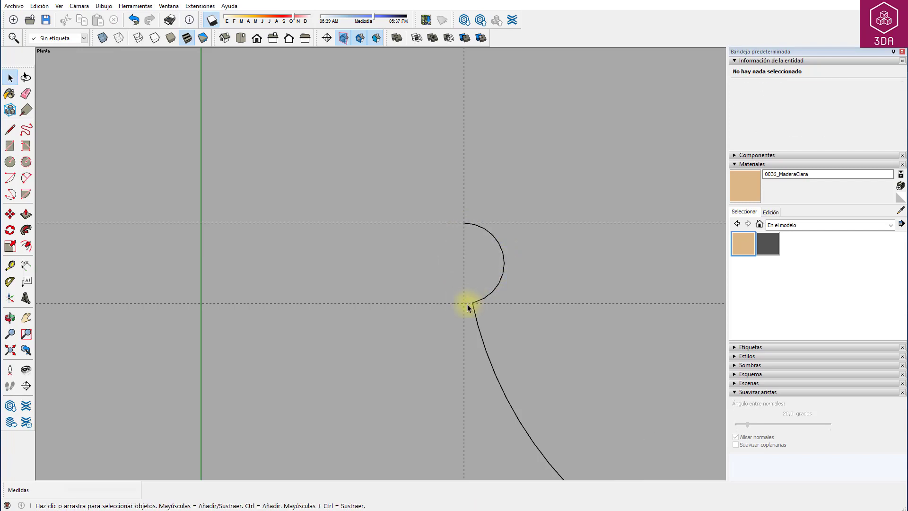
pyautogui.scroll(-2, 359, 265)
pyautogui.scroll(-2, 350, 236)
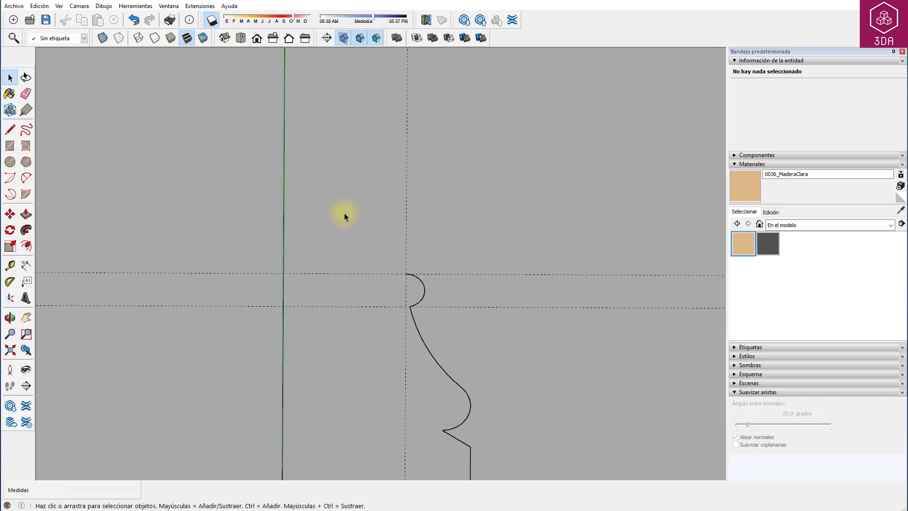
pyautogui.moveTo(344, 213)
pyautogui.keyDown('shift'); pyautogui.mouseDown(button='middle')
pyautogui.moveTo(370, 173)
pyautogui.moveTo(371, 265)
pyautogui.mouseUp(button='middle'); pyautogui.keyUp('shift')
# - Stack horizontal guides 12,5, 5 and 1 cm above the top guide
pyautogui.press('t')
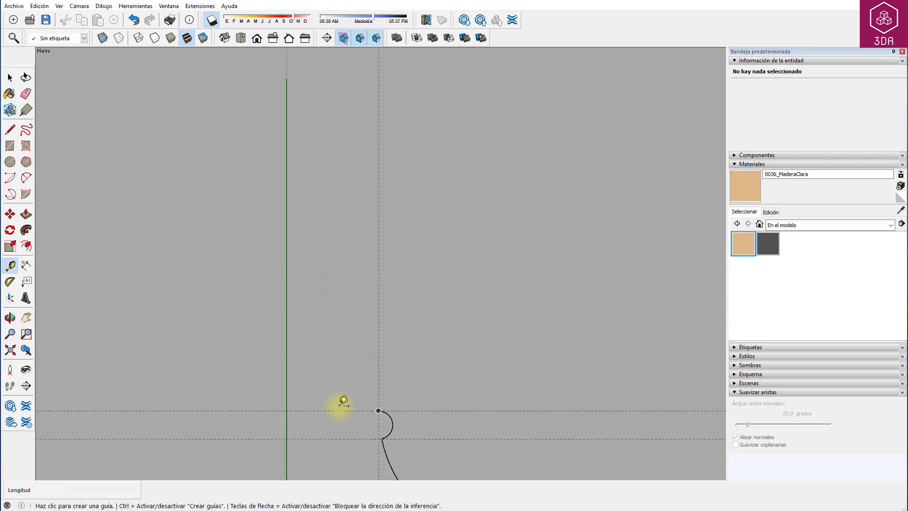
pyautogui.click(339, 410)
pyautogui.write('12,5')
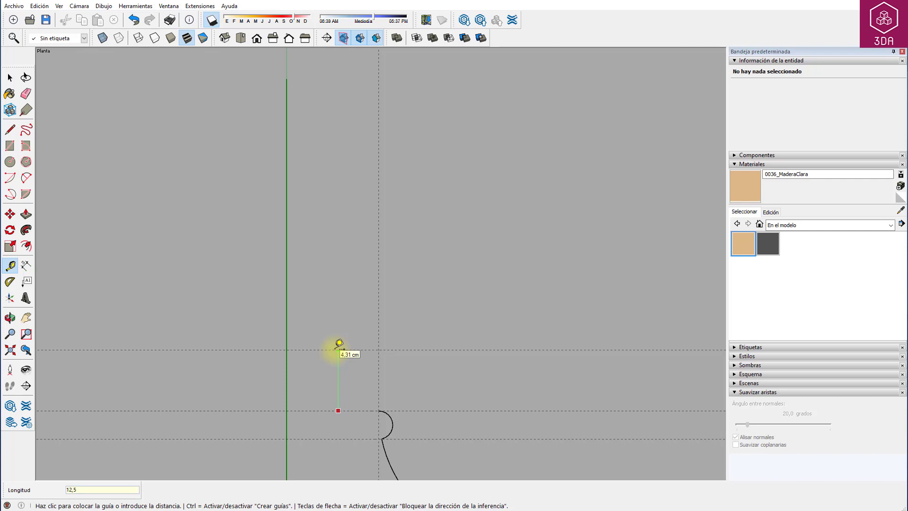
pyautogui.press('Return')
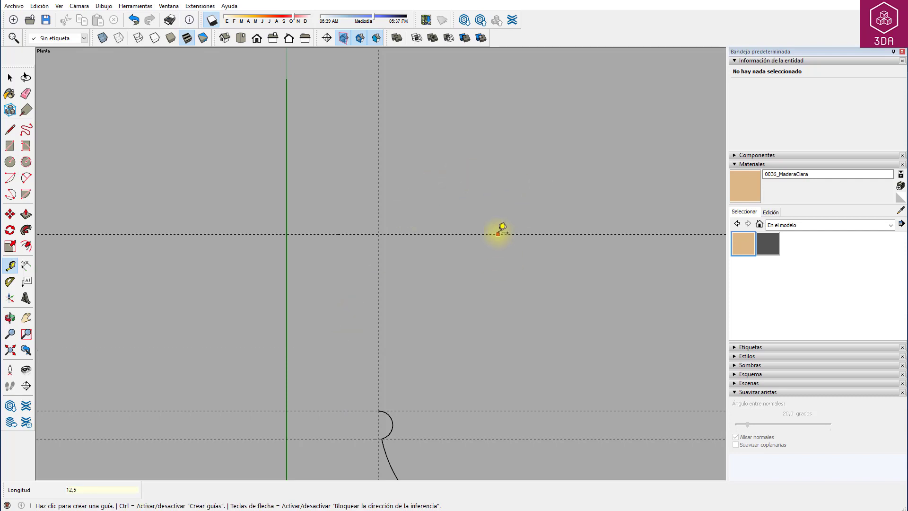
pyautogui.click(498, 235)
pyautogui.write('5')
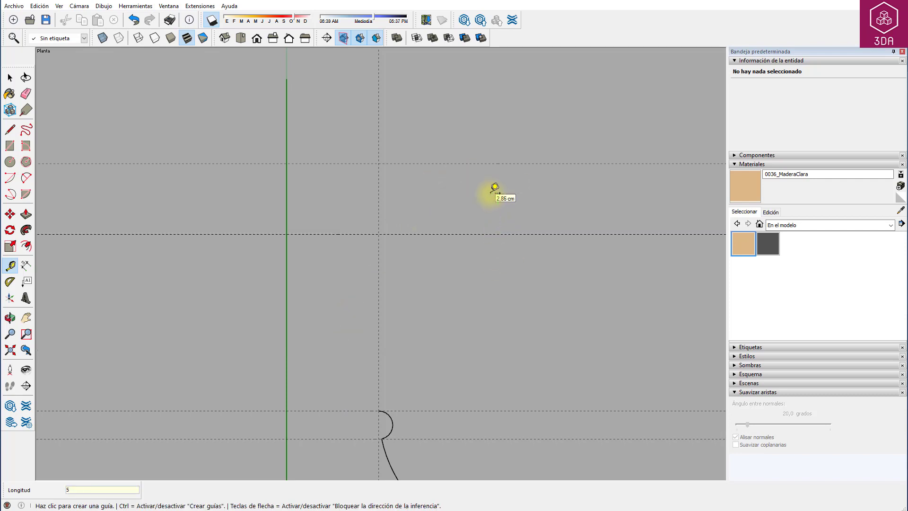
pyautogui.click(527, 163)
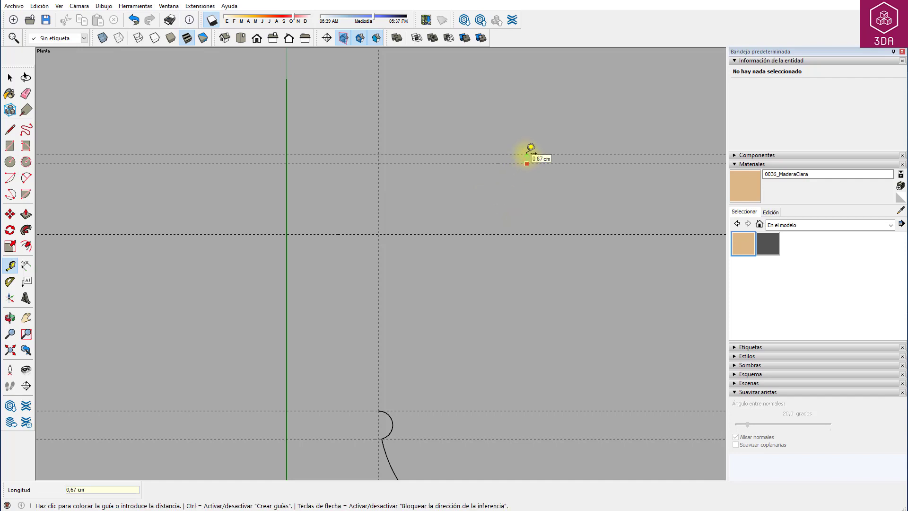
pyautogui.write('1')
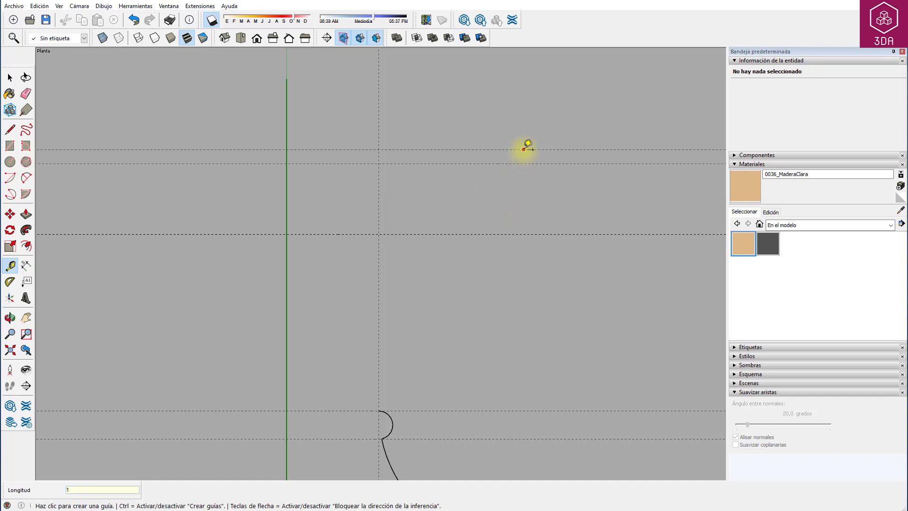
pyautogui.click(524, 149)
pyautogui.write('5')
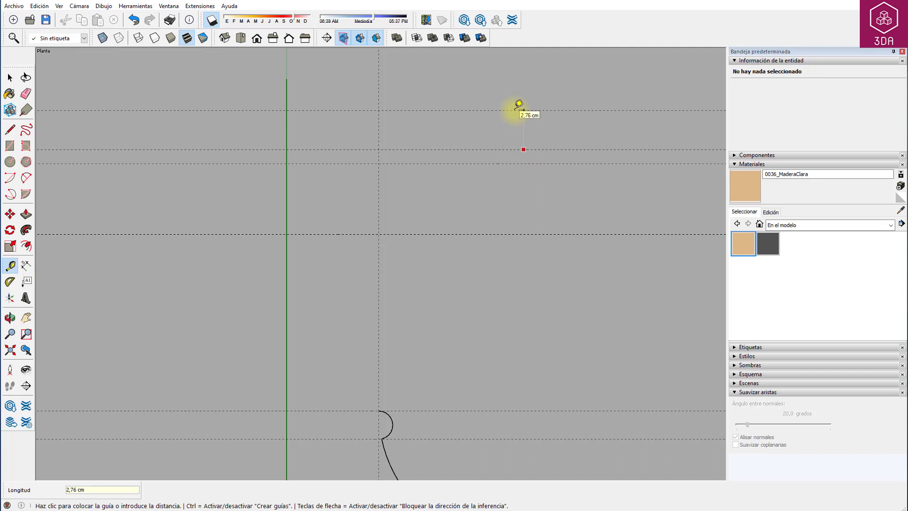
# - Delete the unwanted vertical guide and add one 5,5 cm from the green axis
pyautogui.press('space')
pyautogui.click(379, 214)
pyautogui.press('Delete')
pyautogui.press('t')
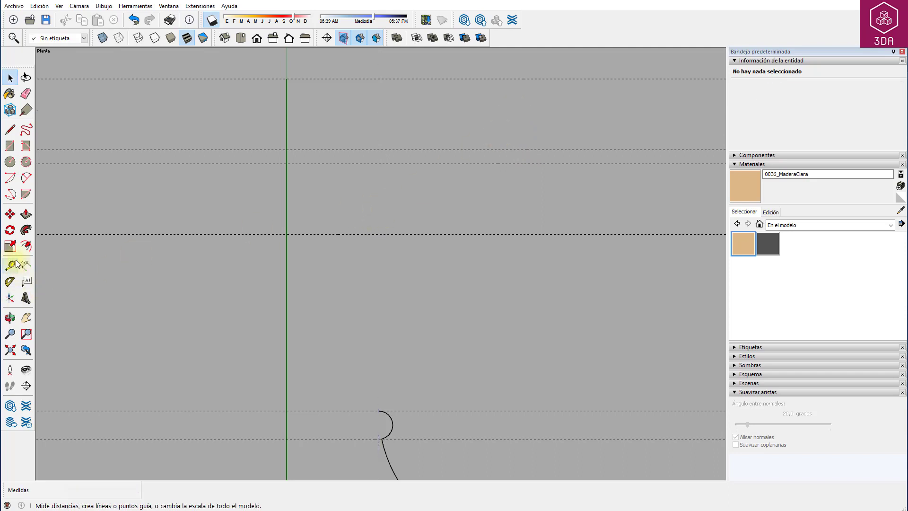
pyautogui.click(286, 195)
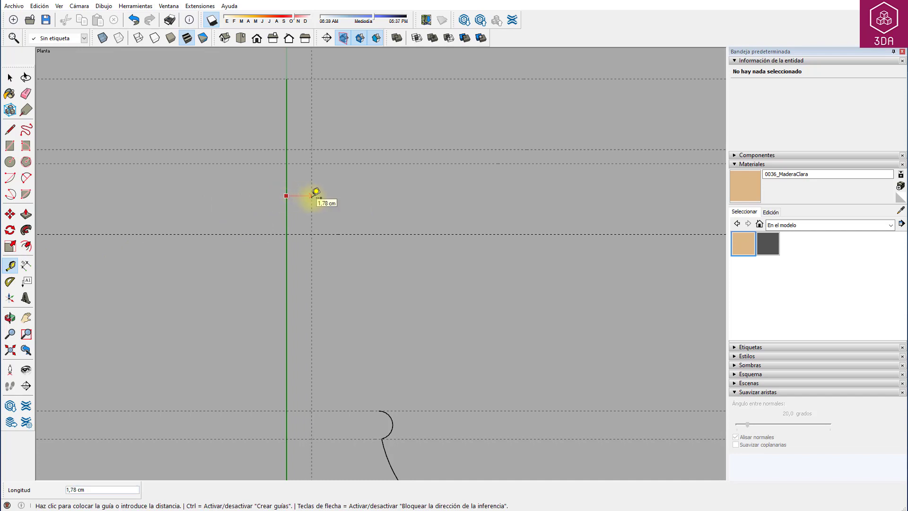
pyautogui.write('5,5')
pyautogui.press('Return')
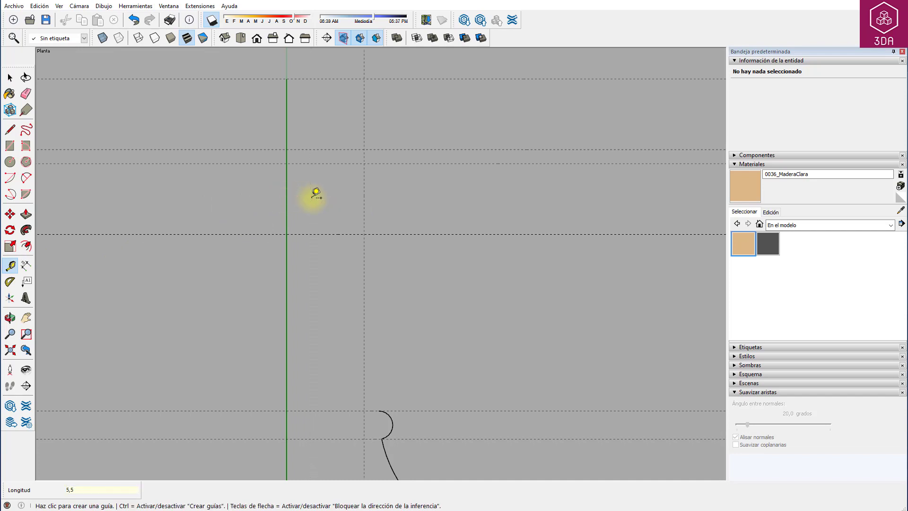
# - Draw the slanted shaft edge from the lower curve's end up to the upper guide
pyautogui.press('l')
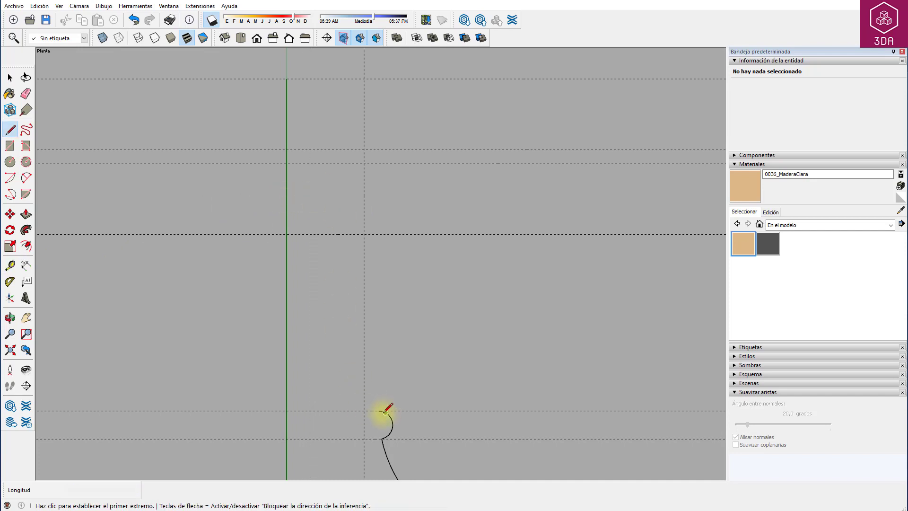
pyautogui.click(379, 410)
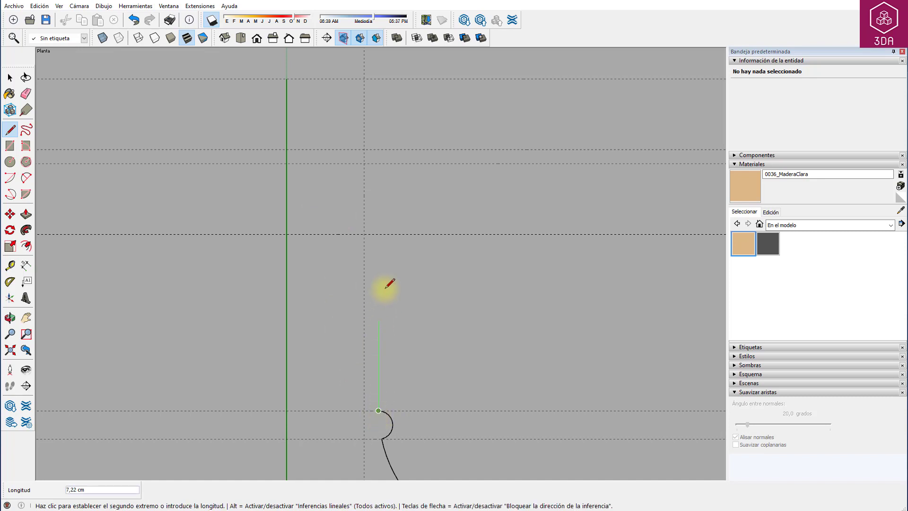
pyautogui.click(364, 234)
pyautogui.press('space')
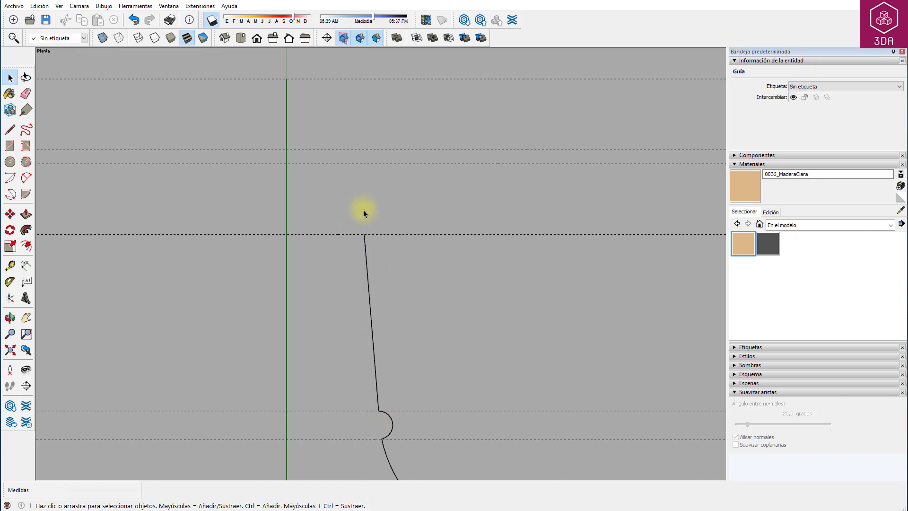
# - Place vertical guides 8 cm and 7 cm from the green axis
pyautogui.click(10, 265)
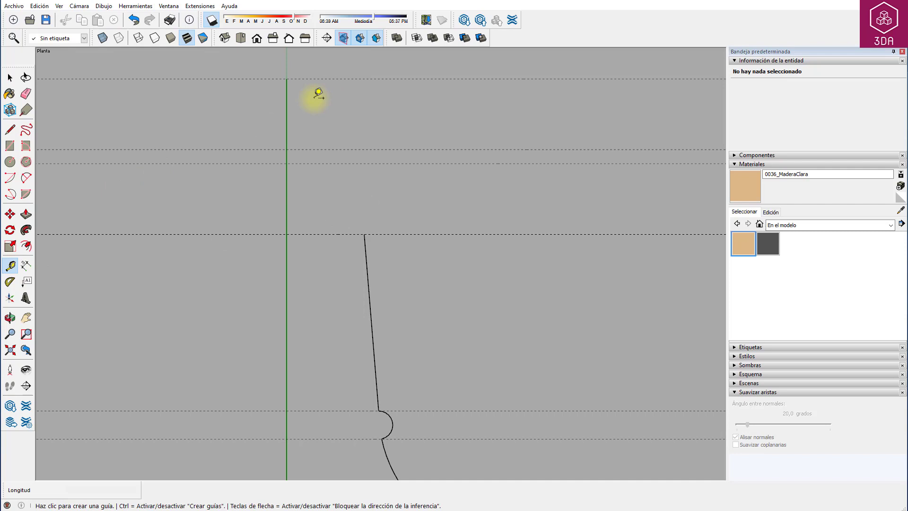
pyautogui.click(286, 118)
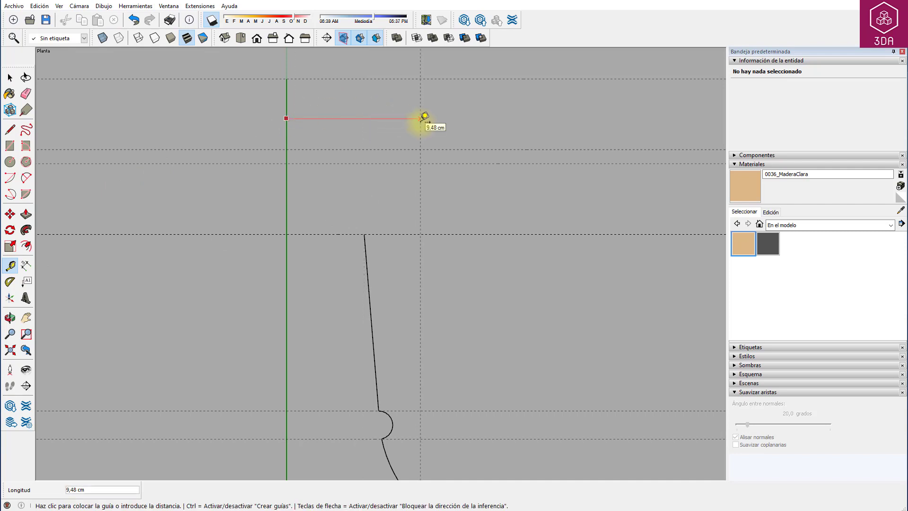
pyautogui.press('Return')
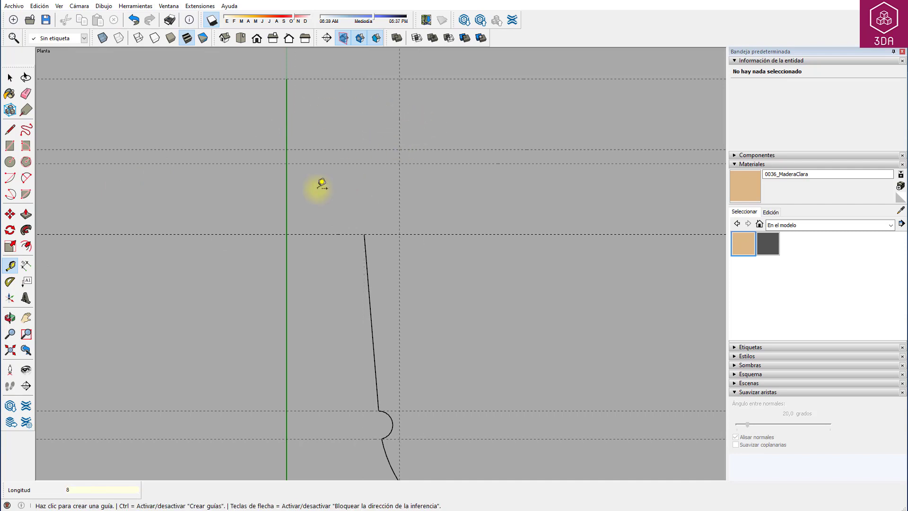
pyautogui.click(287, 193)
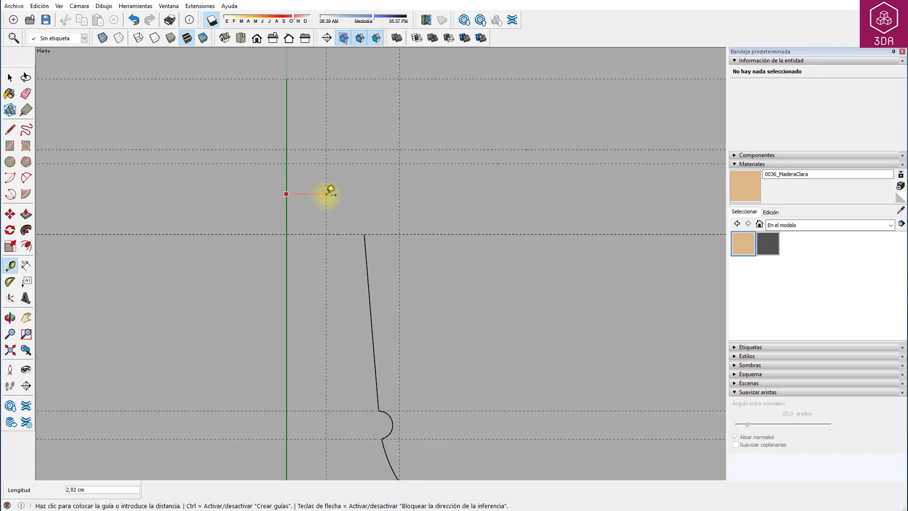
pyautogui.press('Return')
# - Draw the crown: top edge out to 8 cm, vertical side, and short chamfer to 7 cm
pyautogui.press('l')
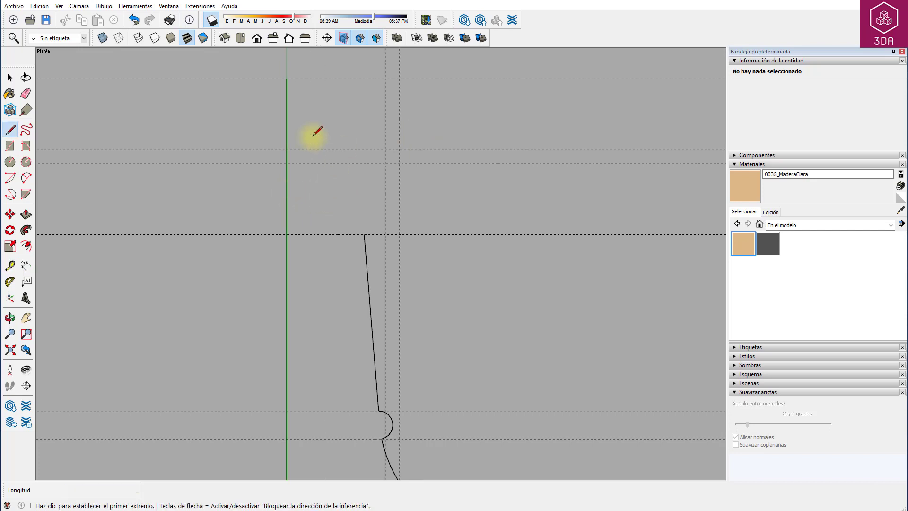
pyautogui.click(286, 78)
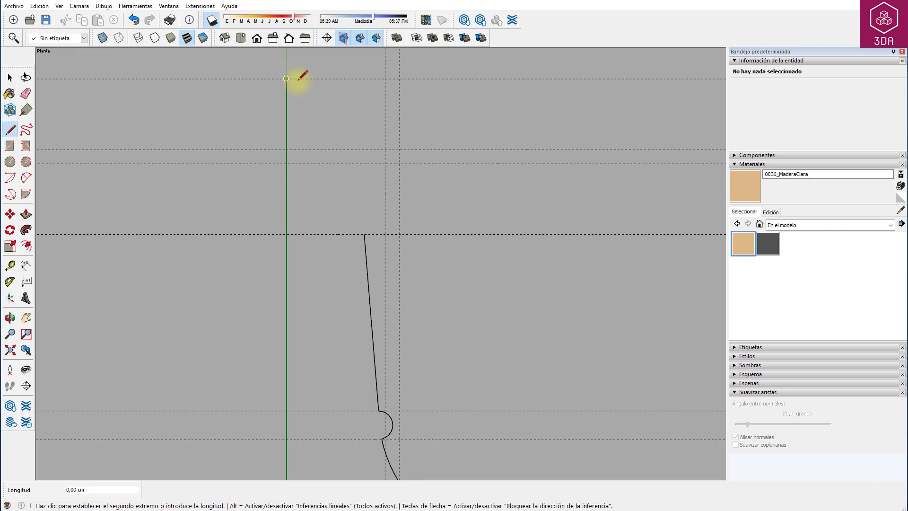
pyautogui.click(399, 78)
pyautogui.click(399, 150)
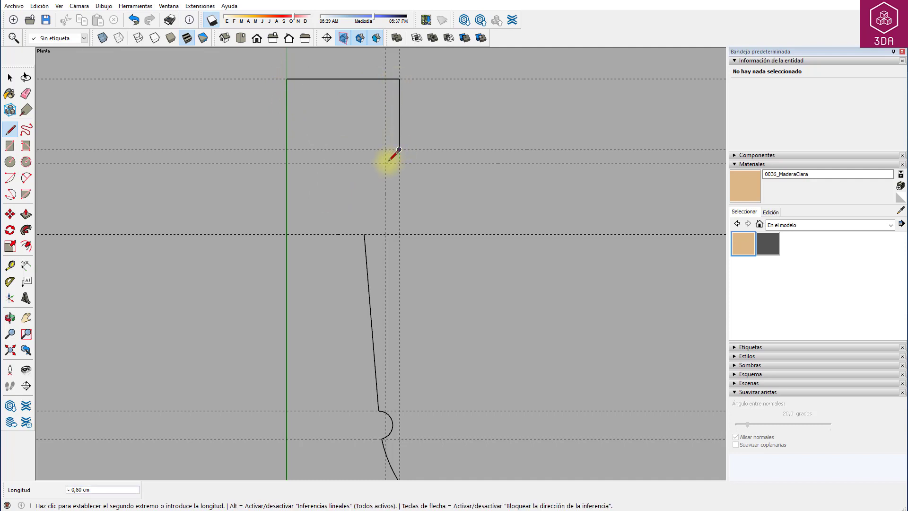
pyautogui.click(385, 164)
pyautogui.press('space')
pyautogui.scroll(1, 416, 171)
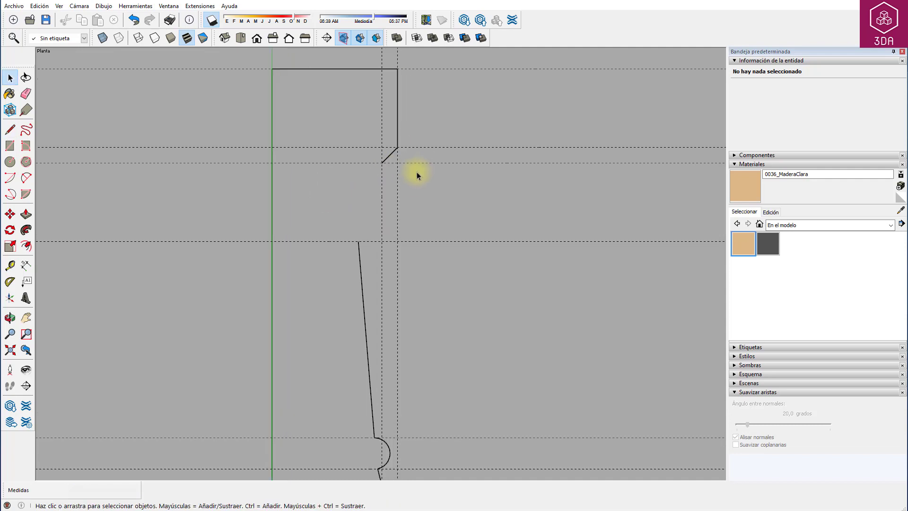
pyautogui.scroll(1, 402, 183)
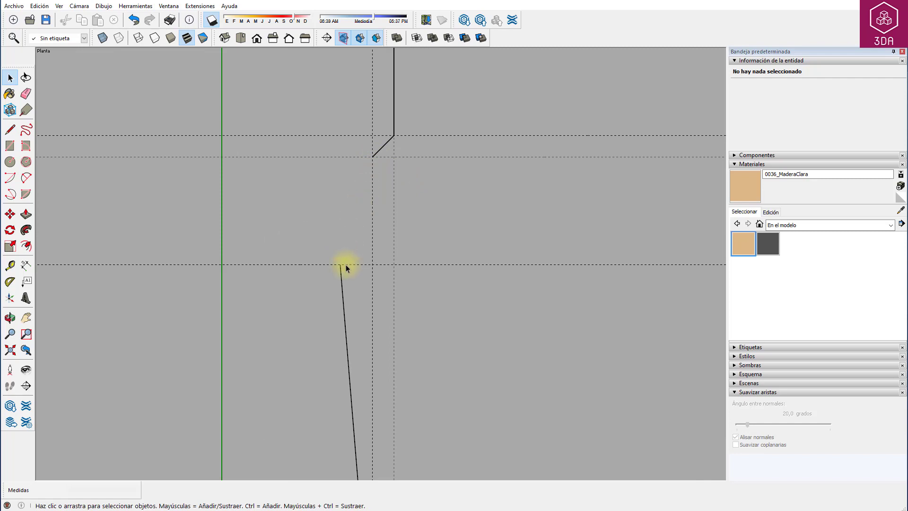
# - Add a horizontal guide 1 cm below the chamfer's guide
pyautogui.click(10, 266)
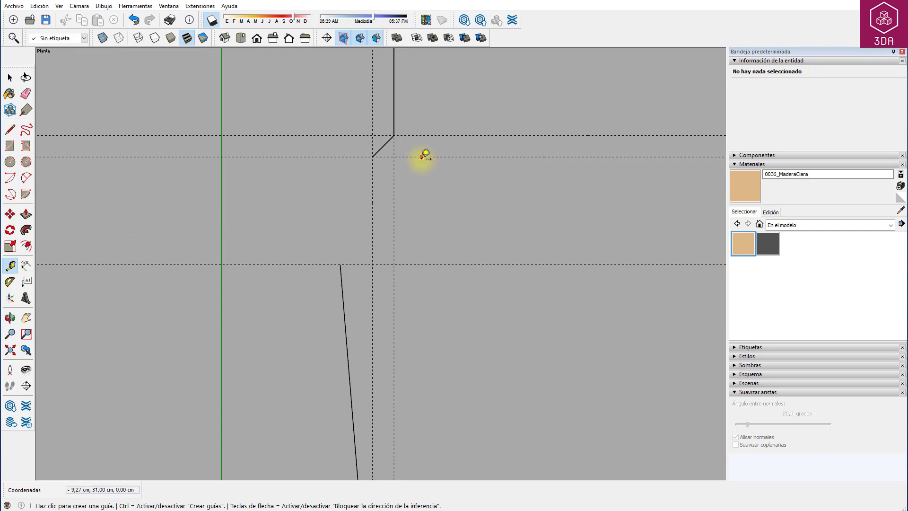
pyautogui.click(421, 156)
pyautogui.click(429, 178)
pyautogui.write('1')
pyautogui.press('space')
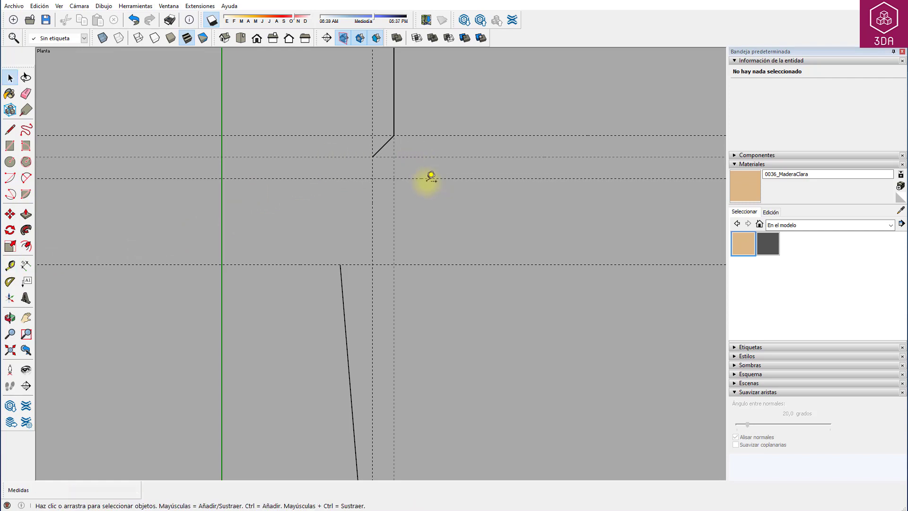
# - Draw a small circle at the new guide and 7 cm guide crossing, then delete its face
pyautogui.press('c')
pyautogui.click(372, 178)
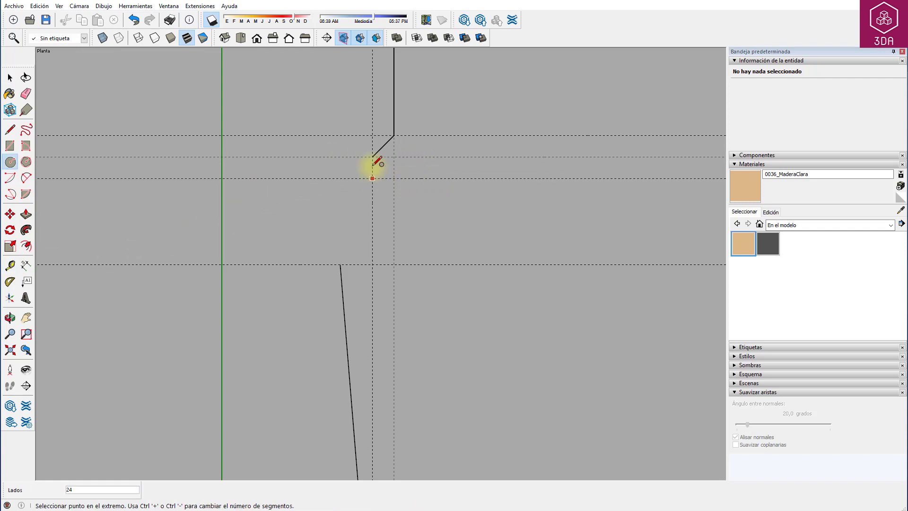
pyautogui.click(372, 157)
pyautogui.press('space')
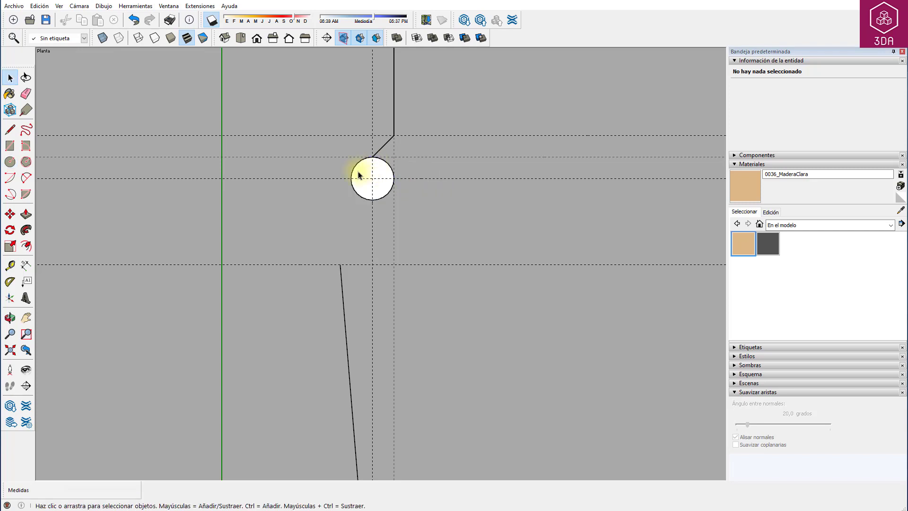
pyautogui.click(362, 174)
pyautogui.press('Delete')
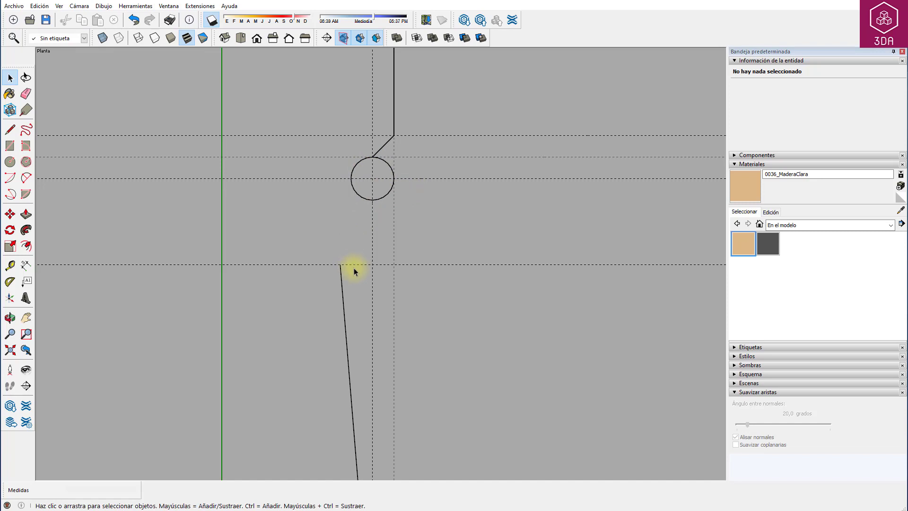
# - Draw a larger concentric circle reaching the lower guide, plus a radius line to its edge
pyautogui.press('c')
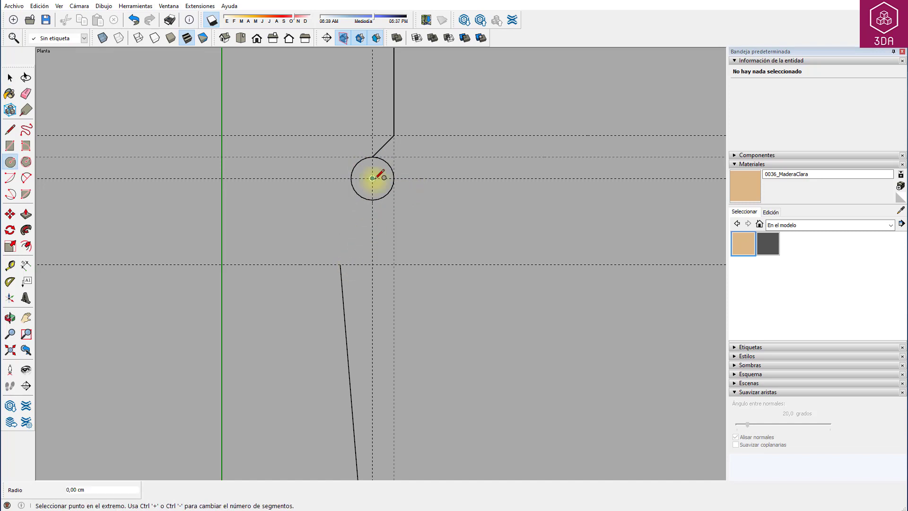
pyautogui.click(372, 178)
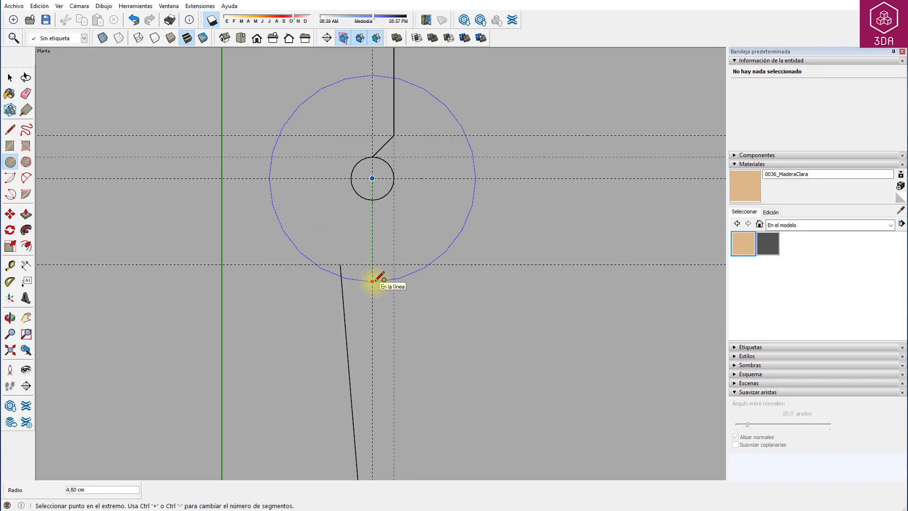
pyautogui.click(373, 281)
pyautogui.press('l')
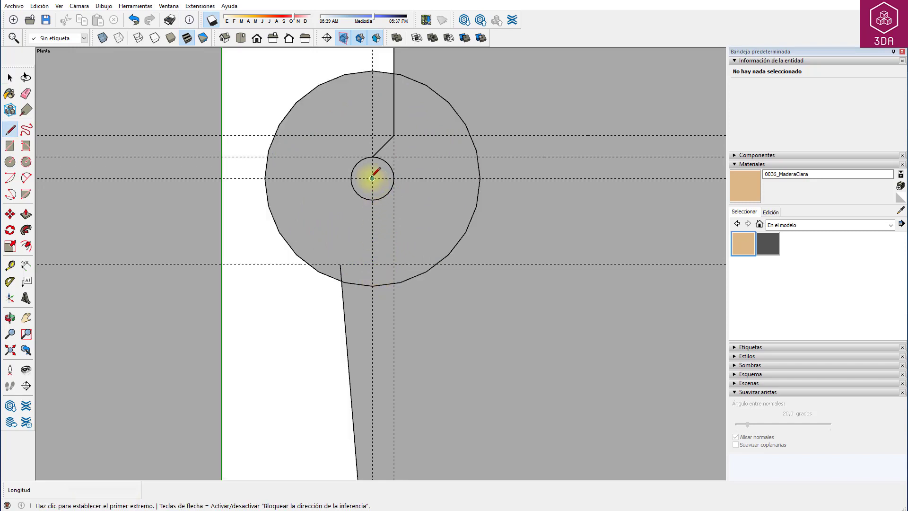
pyautogui.click(372, 179)
pyautogui.scroll(1, 434, 261)
pyautogui.scroll(1, 435, 262)
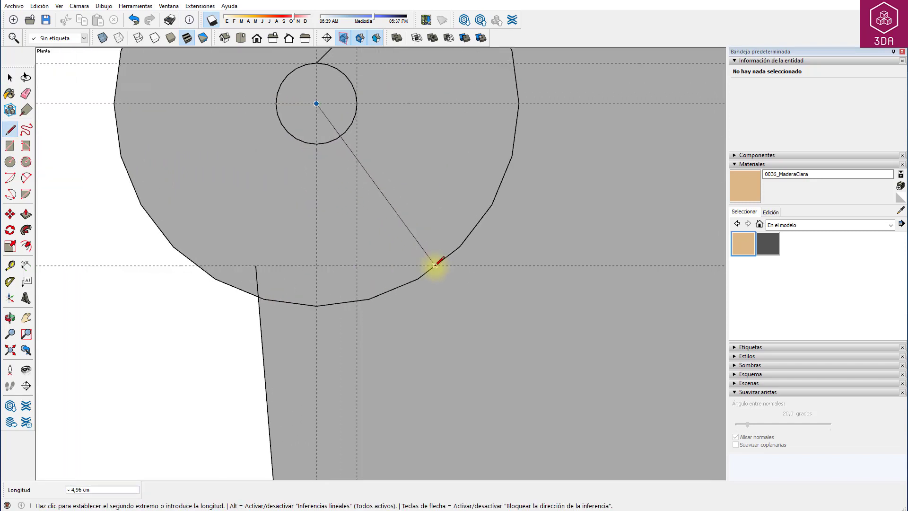
pyautogui.click(434, 264)
pyautogui.scroll(-2, 433, 283)
pyautogui.press('space')
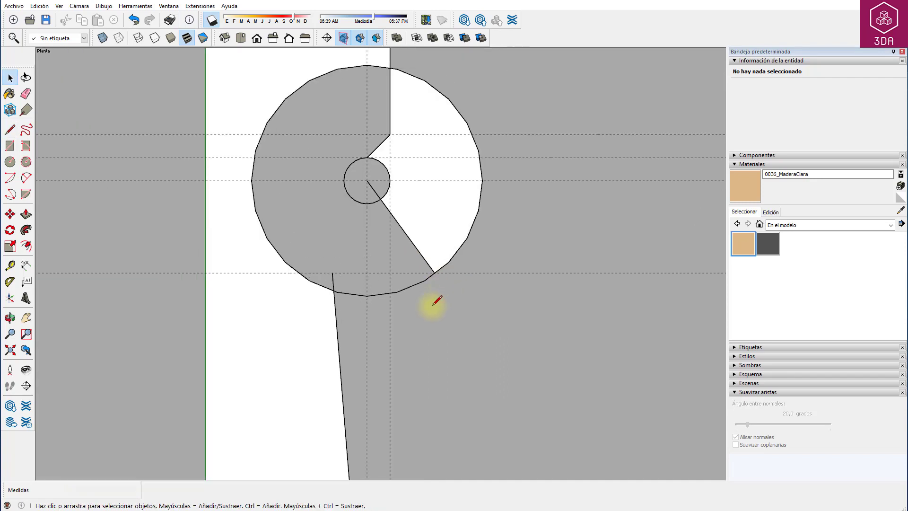
# - Erase the outer circle's extra arcs and the inner radius segment
pyautogui.press('e')
pyautogui.moveTo(479, 227); pyautogui.dragTo(450, 219)
pyautogui.moveTo(303, 75); pyautogui.dragTo(286, 111)
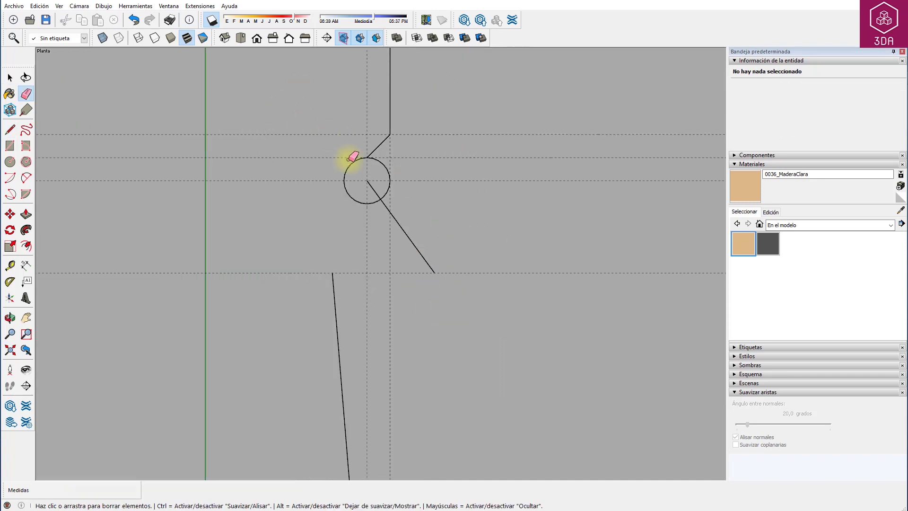
pyautogui.moveTo(350, 159); pyautogui.dragTo(390, 237)
pyautogui.scroll(1, 387, 251)
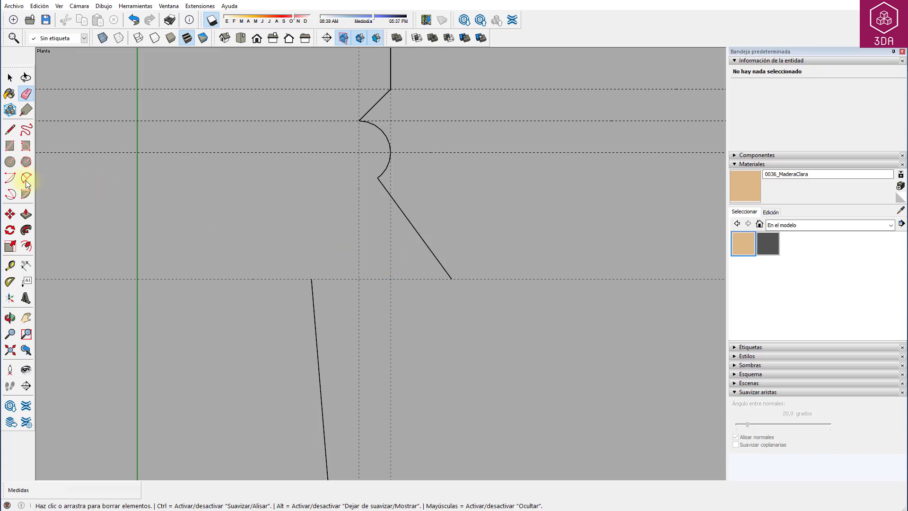
# - Draw a centre-point arc, centred on the diagonal's lower end, from the bead down to the shaft
pyautogui.click(10, 177)
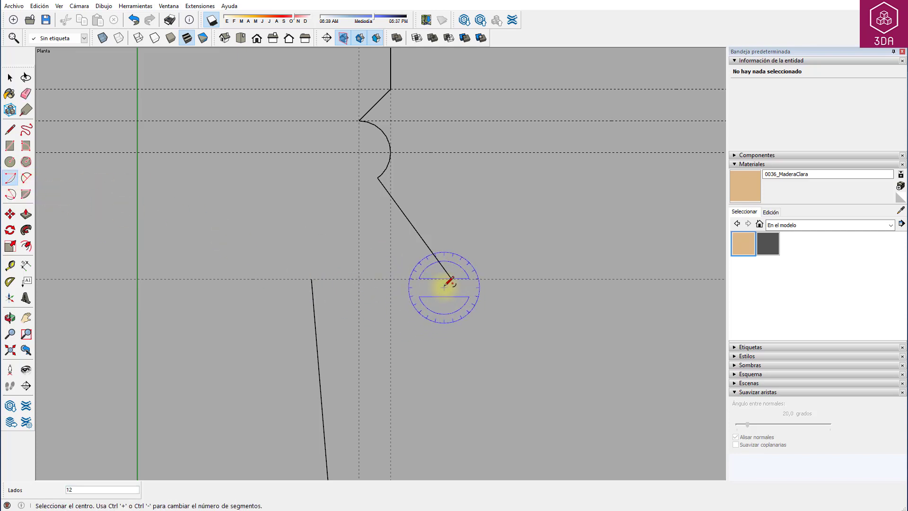
pyautogui.click(451, 279)
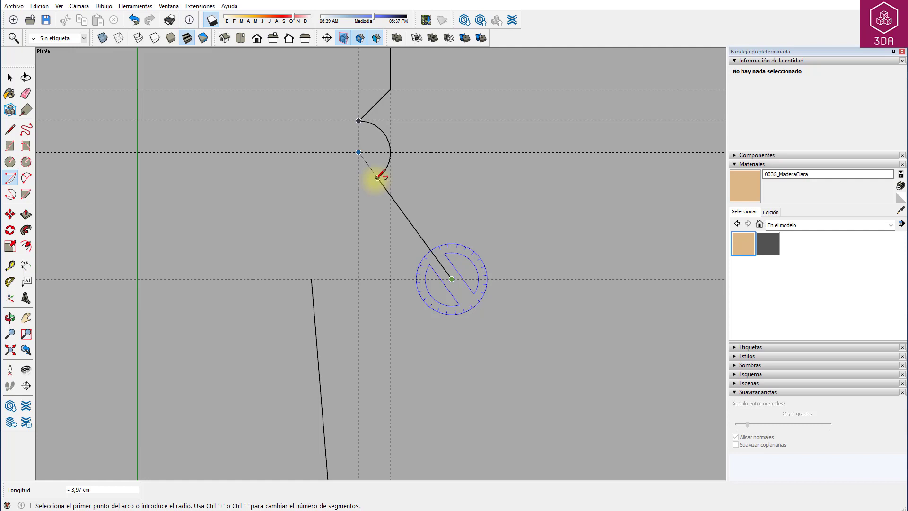
pyautogui.click(378, 177)
pyautogui.click(326, 278)
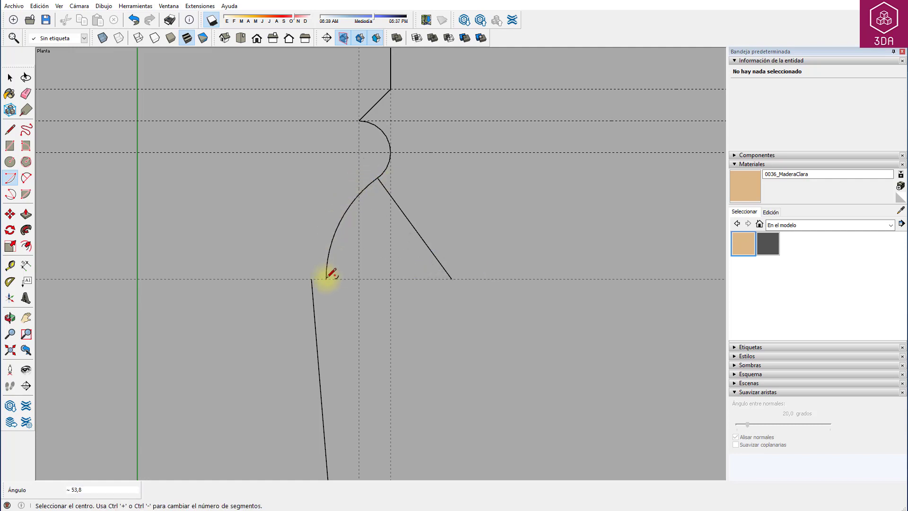
pyautogui.press('space')
# - Close the profile with a short line to the shaft and delete the stray diagonal
pyautogui.press('l')
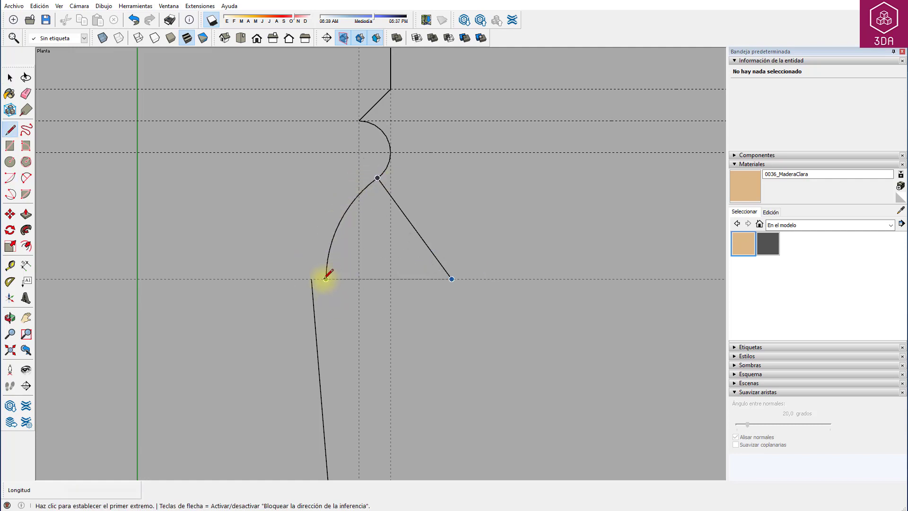
pyautogui.click(327, 279)
pyautogui.press('space')
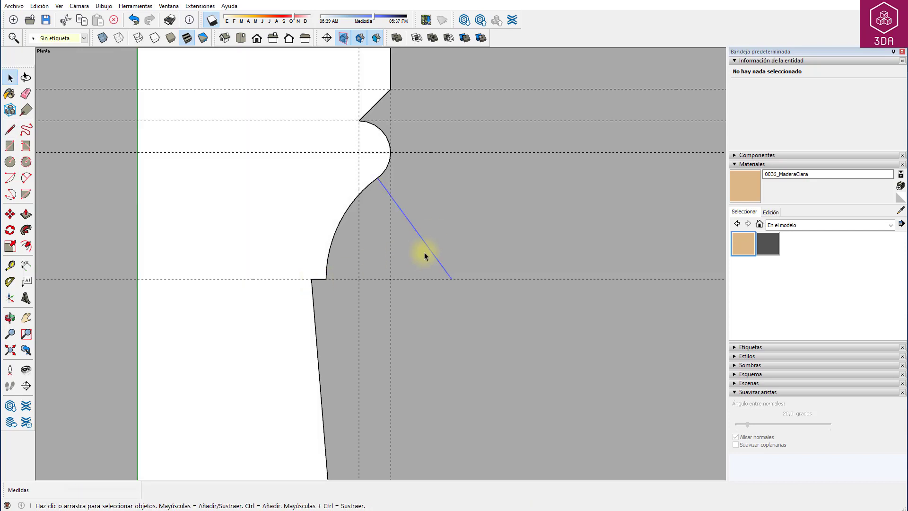
pyautogui.click(425, 253)
pyautogui.scroll(-2, 390, 255)
pyautogui.press('Delete')
pyautogui.scroll(-3, 387, 371)
pyautogui.scroll(-2, 345, 227)
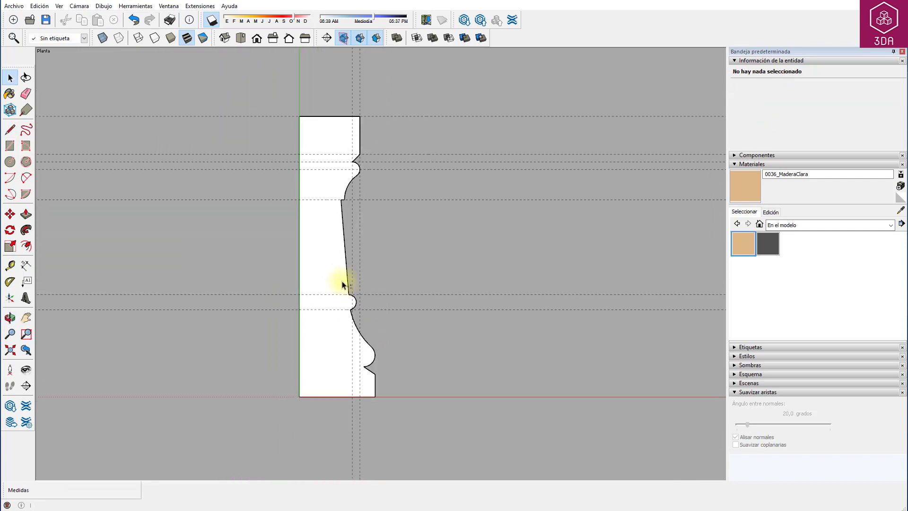
# - Delete all guides and switch to a perspective 3D view of the profile
pyautogui.click(44, 8)
pyautogui.click(72, 93)
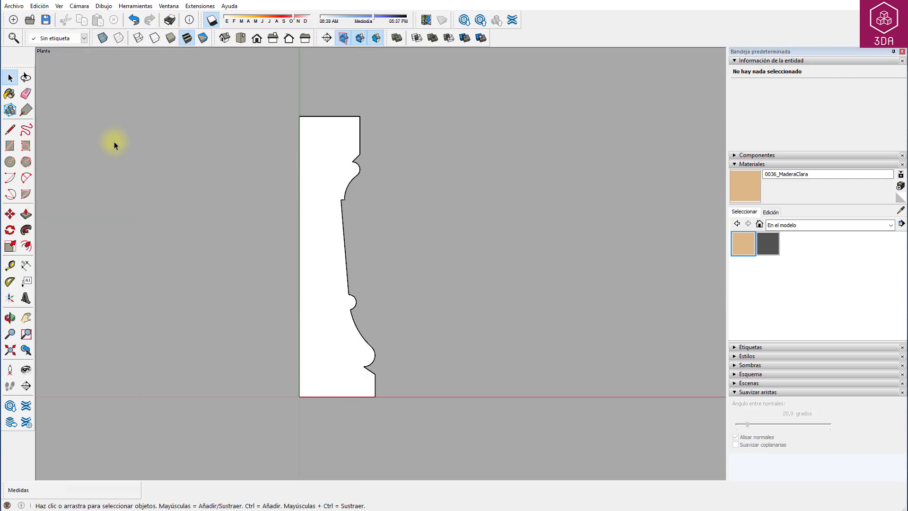
pyautogui.click(79, 6)
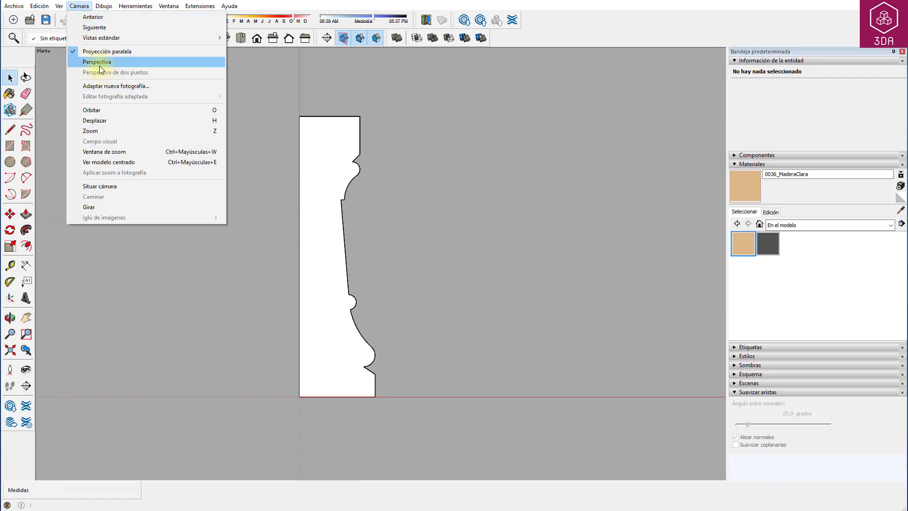
pyautogui.click(100, 66)
pyautogui.press('o')
pyautogui.moveTo(355, 371)
pyautogui.mouseDown()
pyautogui.moveTo(263, 81)
pyautogui.moveTo(257, 137)
pyautogui.mouseUp()
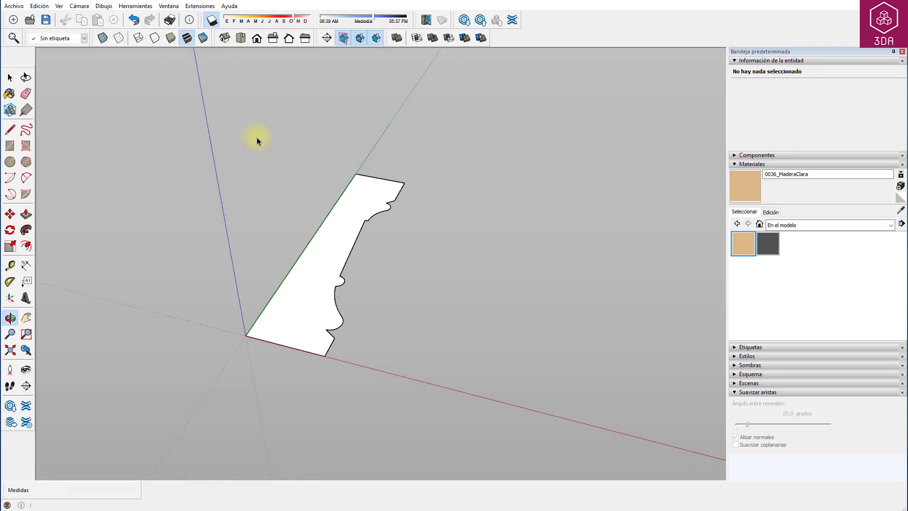
# - Rotate the profile face upright about its bottom corner
pyautogui.press('space')
pyautogui.click(286, 305)
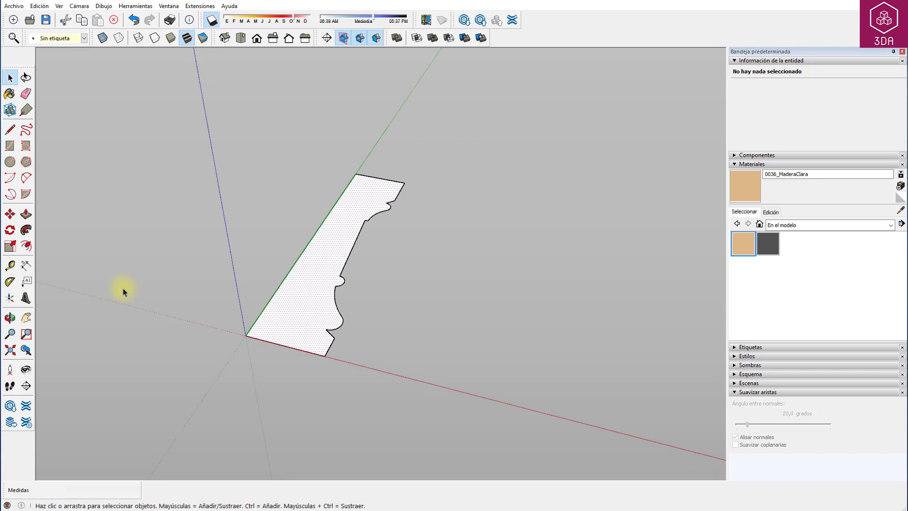
pyautogui.click(11, 231)
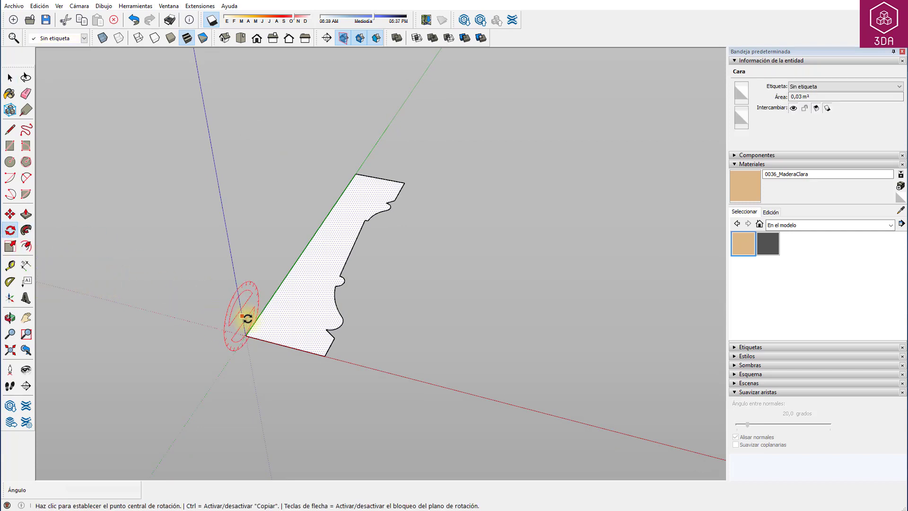
pyautogui.click(246, 336)
pyautogui.click(277, 289)
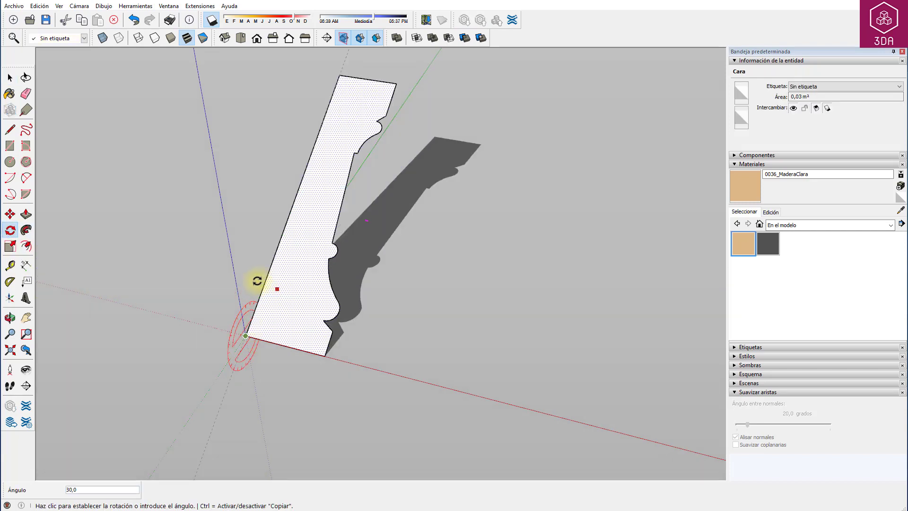
pyautogui.click(233, 286)
pyautogui.scroll(-3, 330, 318)
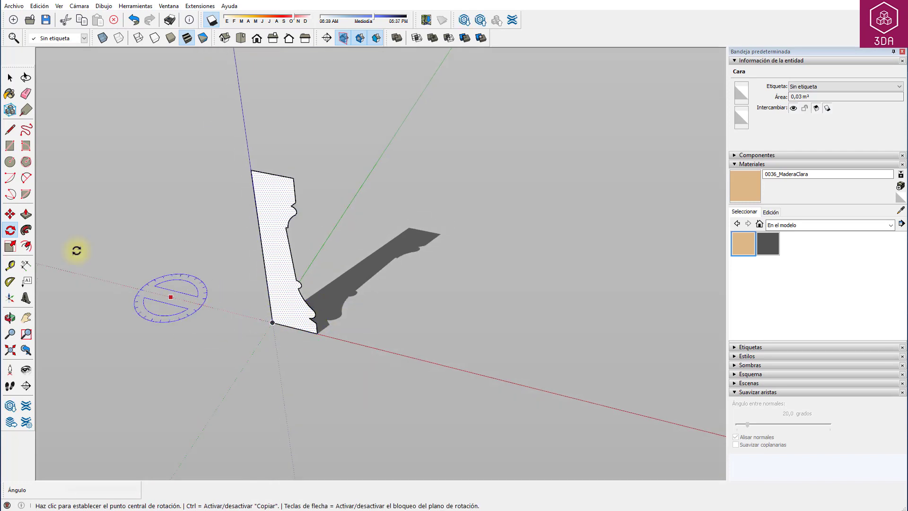
# - Draw a 10 cm-radius circle at the profile's bottom corner and select its face
pyautogui.click(10, 162)
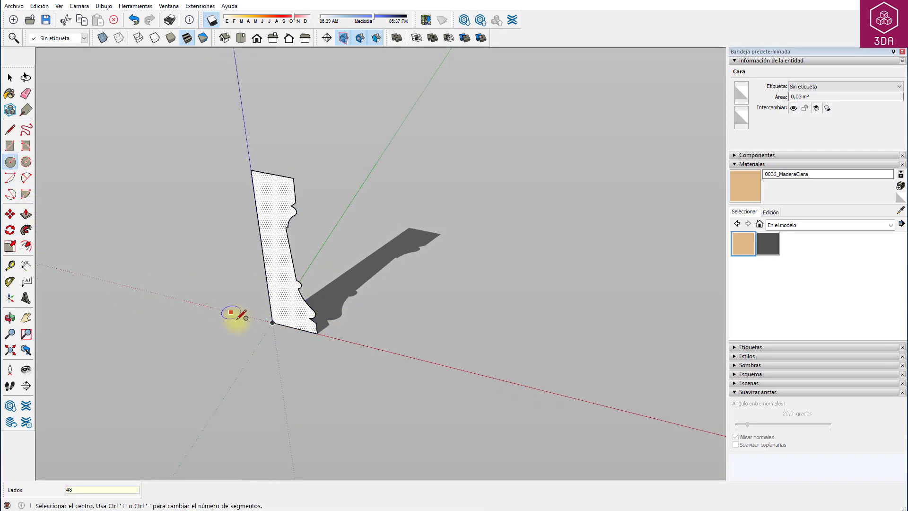
pyautogui.click(272, 323)
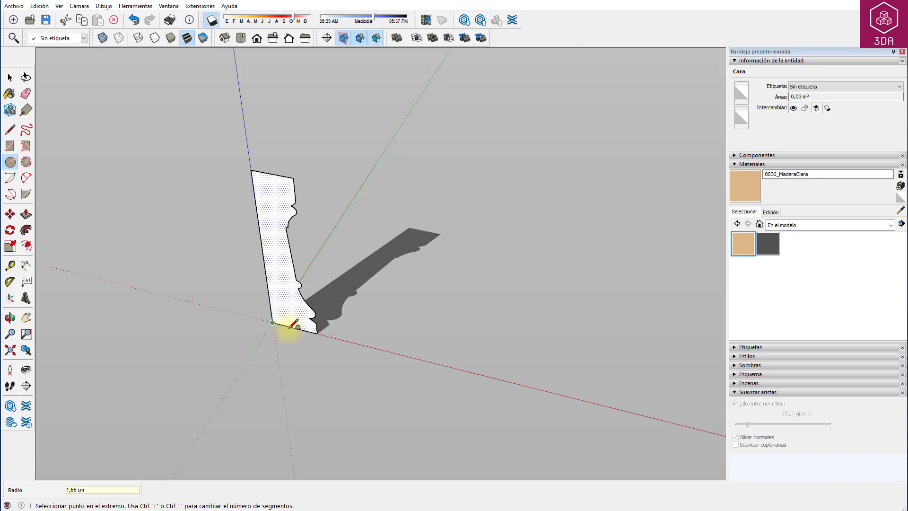
pyautogui.click(317, 333)
pyautogui.press('space')
pyautogui.click(283, 345)
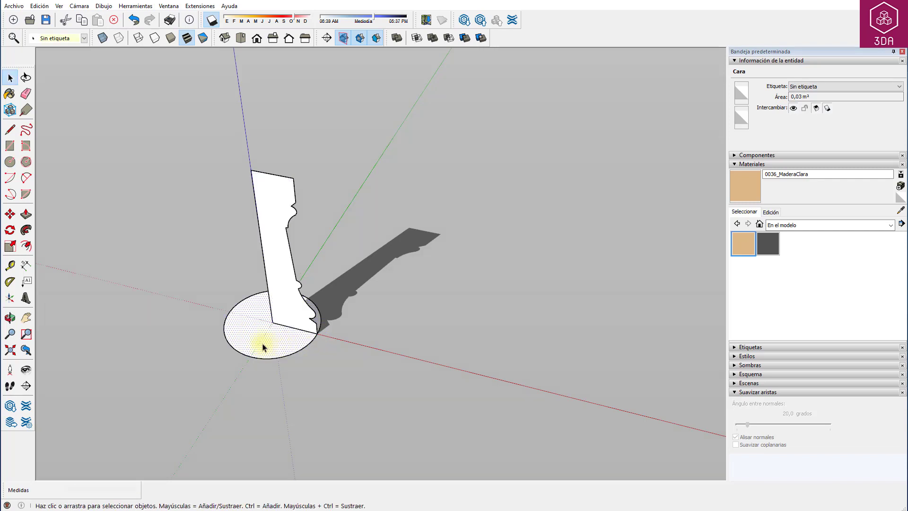
# - Sweep the profile around the base circle with Follow Me to form the rook
pyautogui.click(31, 230)
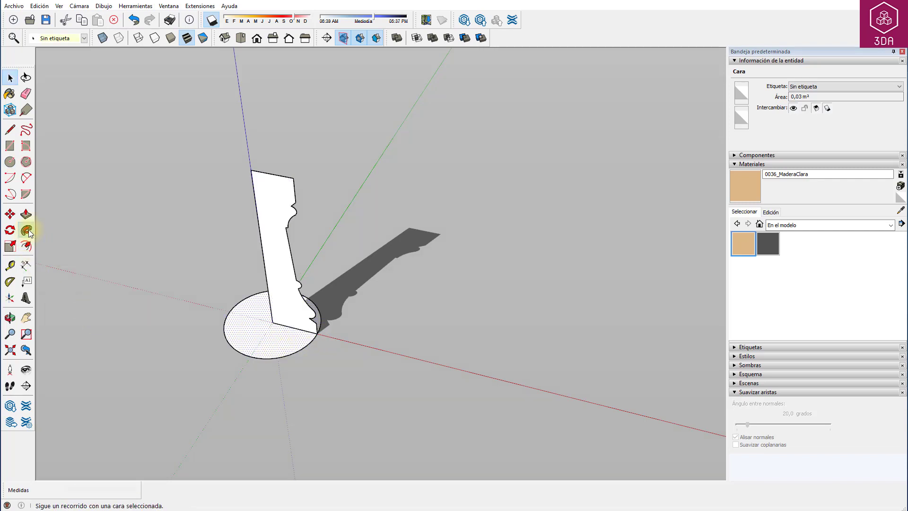
pyautogui.click(268, 256)
pyautogui.moveTo(263, 197); pyautogui.dragTo(409, 461, button='middle')
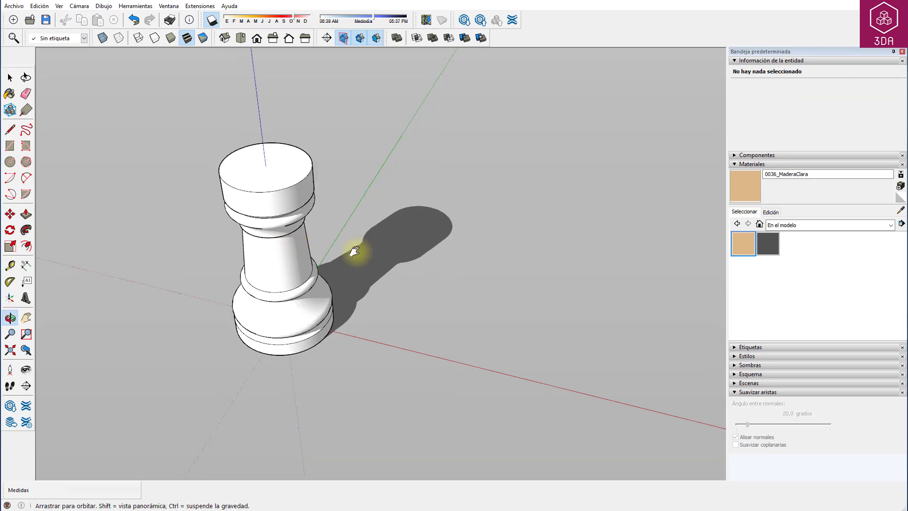
pyautogui.press('p')
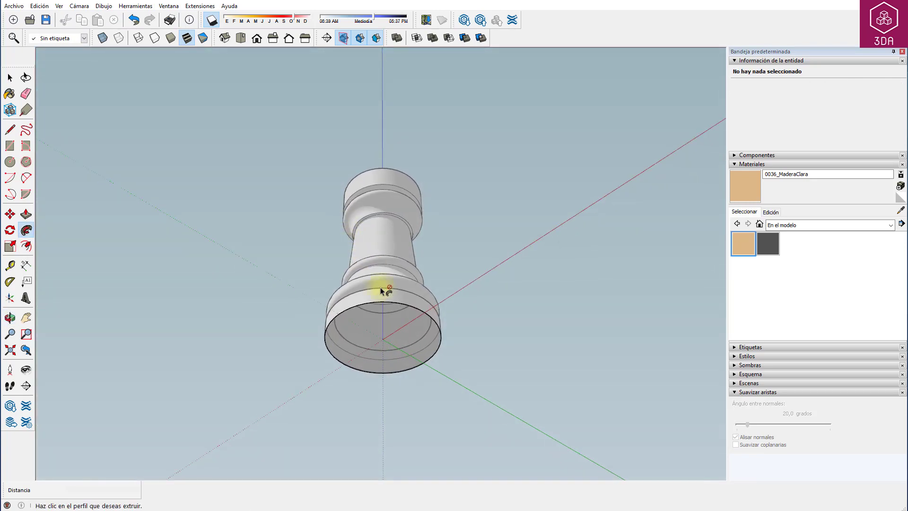
pyautogui.scroll(3, 402, 246)
pyautogui.scroll(2, 418, 316)
# - Draw a line on the base rim to close the rook's bottom face
pyautogui.press('l')
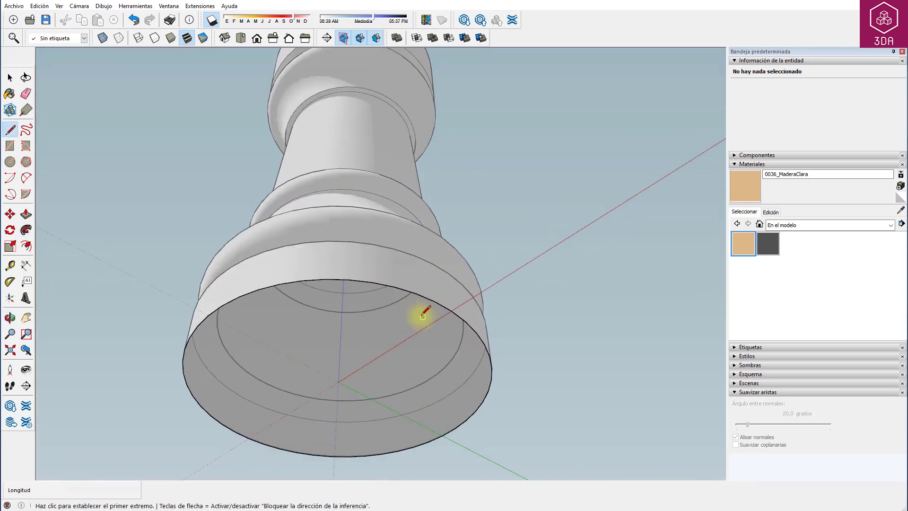
pyautogui.click(395, 286)
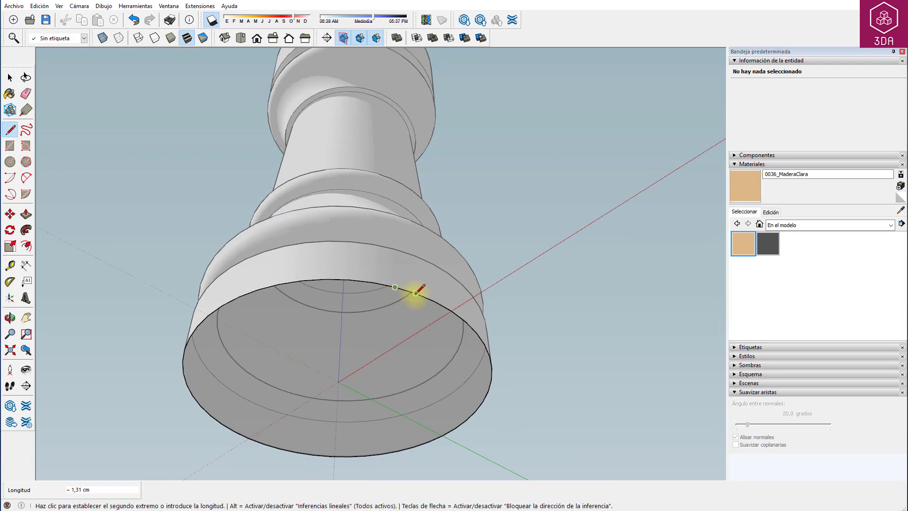
pyautogui.click(420, 290)
pyautogui.press('space')
pyautogui.scroll(-5, 392, 319)
pyautogui.moveTo(391, 318); pyautogui.dragTo(367, 424, button='middle')
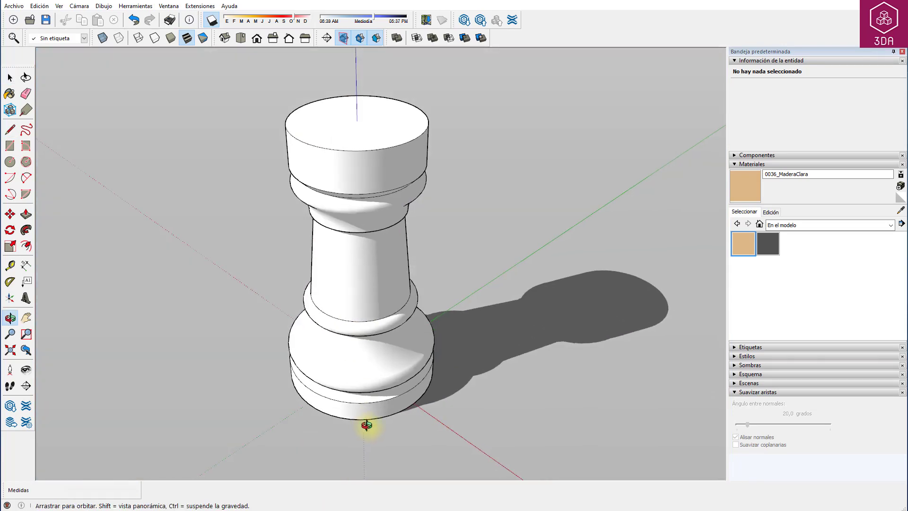
pyautogui.scroll(3, 365, 319)
pyautogui.scroll(2, 367, 247)
pyautogui.scroll(1, 367, 247)
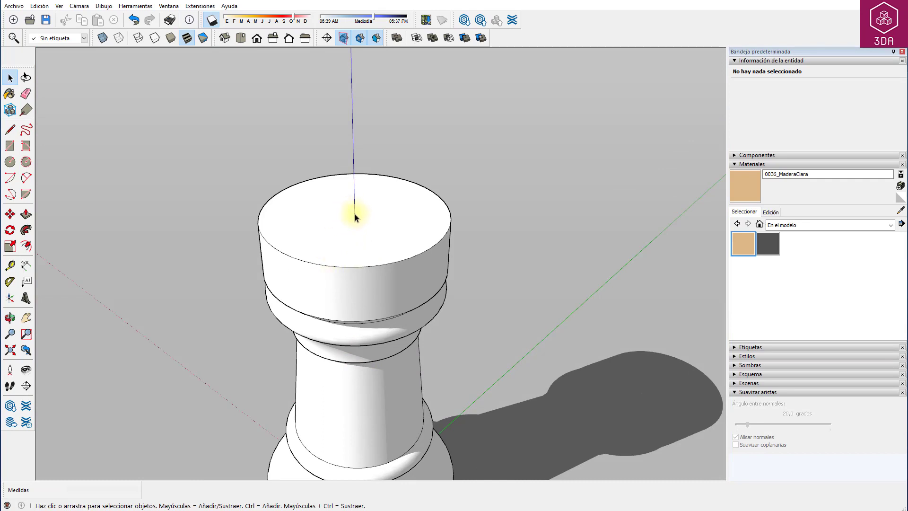
# - Place guides from the red and green axes across the centre of the rook's top
pyautogui.press('t')
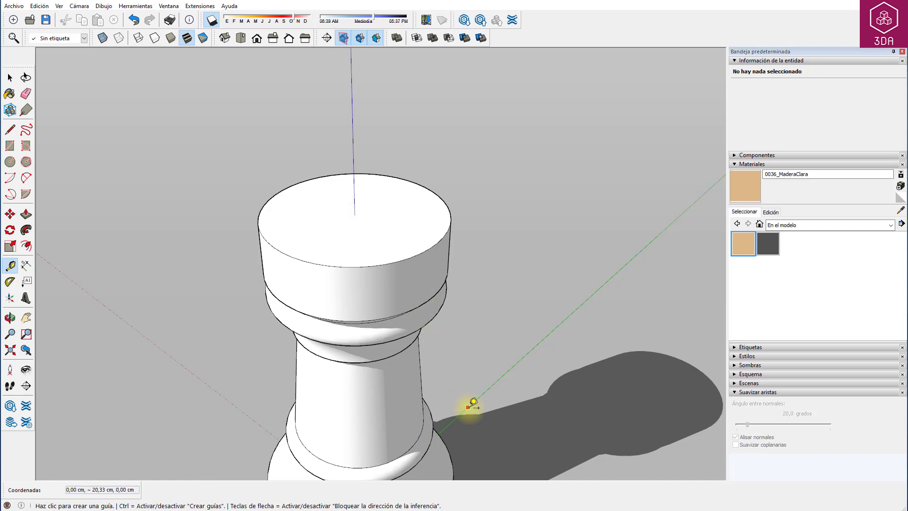
pyautogui.click(473, 402)
pyautogui.click(400, 213)
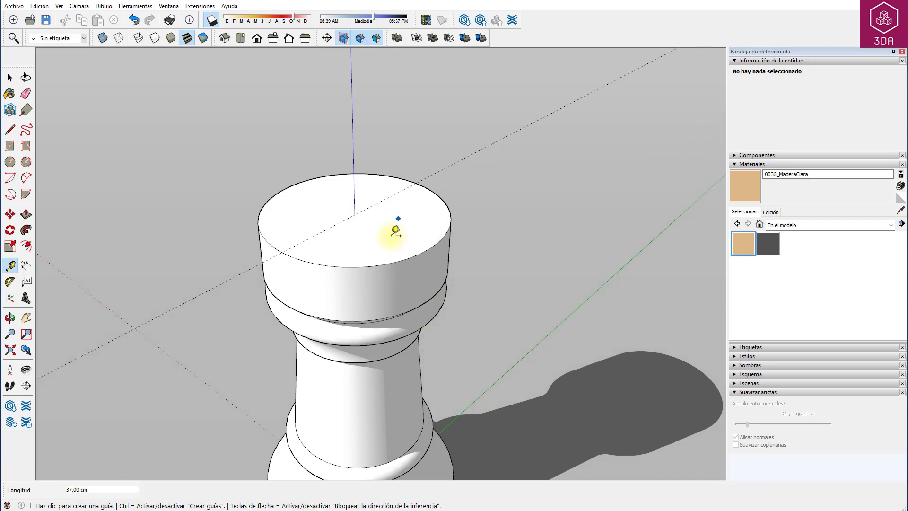
pyautogui.click(233, 404)
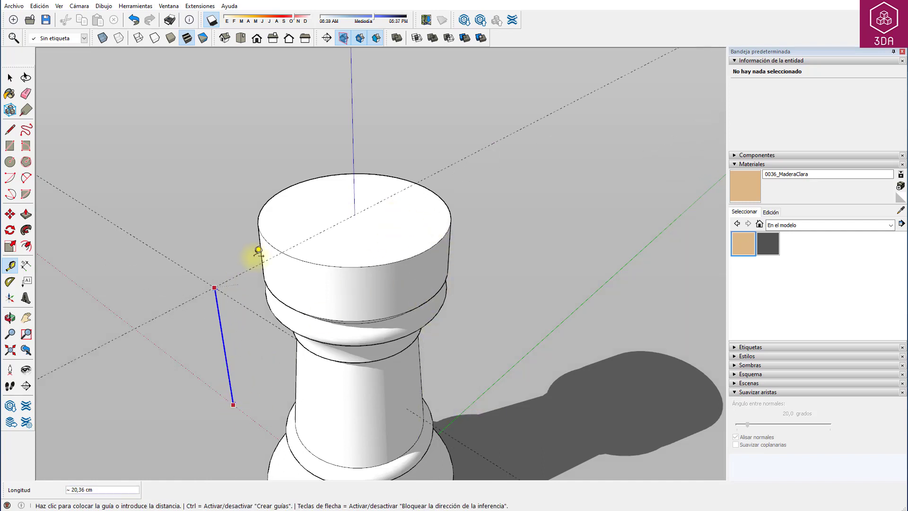
pyautogui.click(294, 227)
pyautogui.scroll(2, 305, 231)
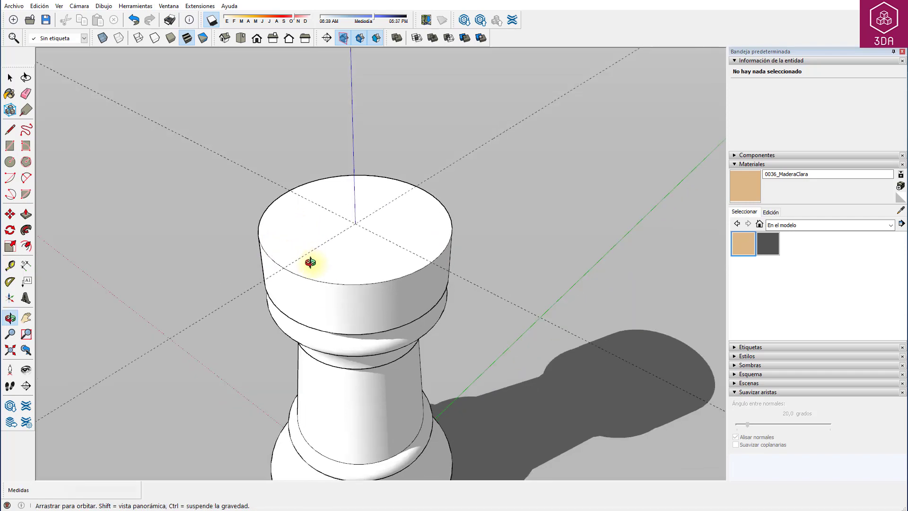
pyautogui.scroll(3, 330, 236)
pyautogui.press('space')
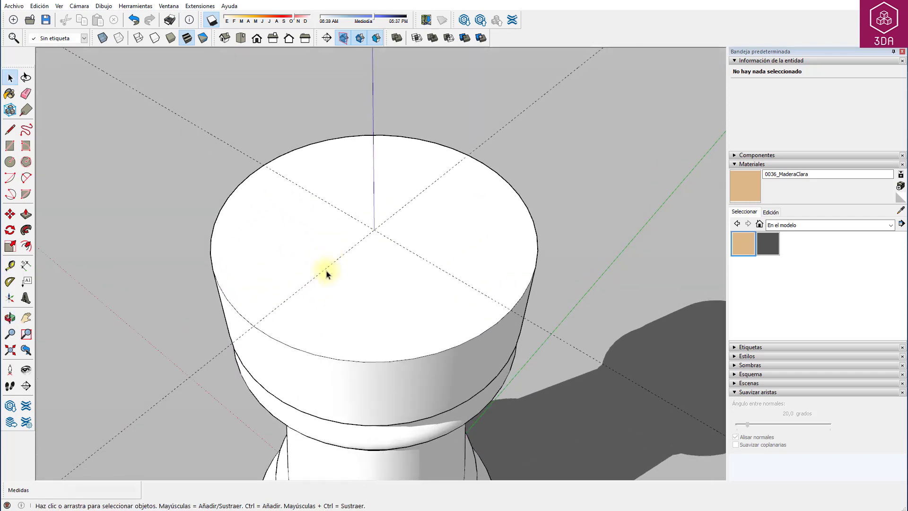
# - Add parallel guides offset 2 cm on either side of the centre guides
pyautogui.press('t')
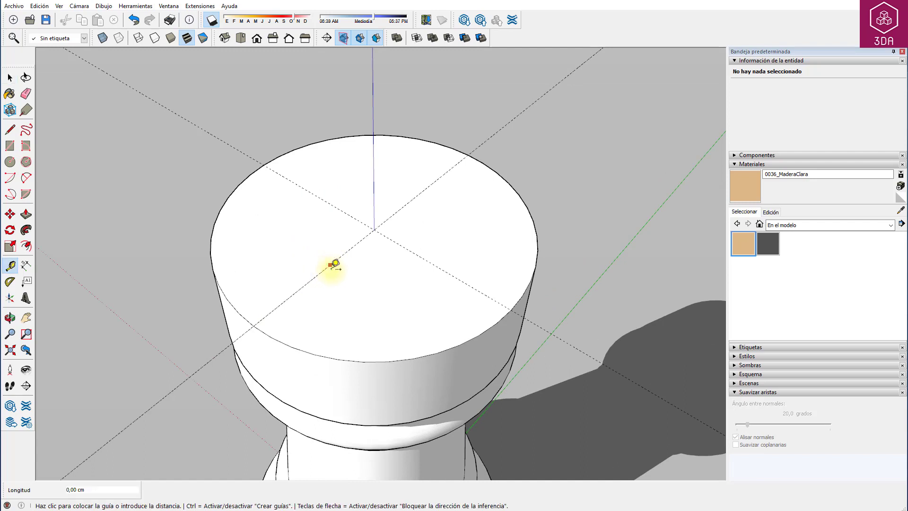
pyautogui.click(330, 265)
pyautogui.write('2')
pyautogui.press('Return')
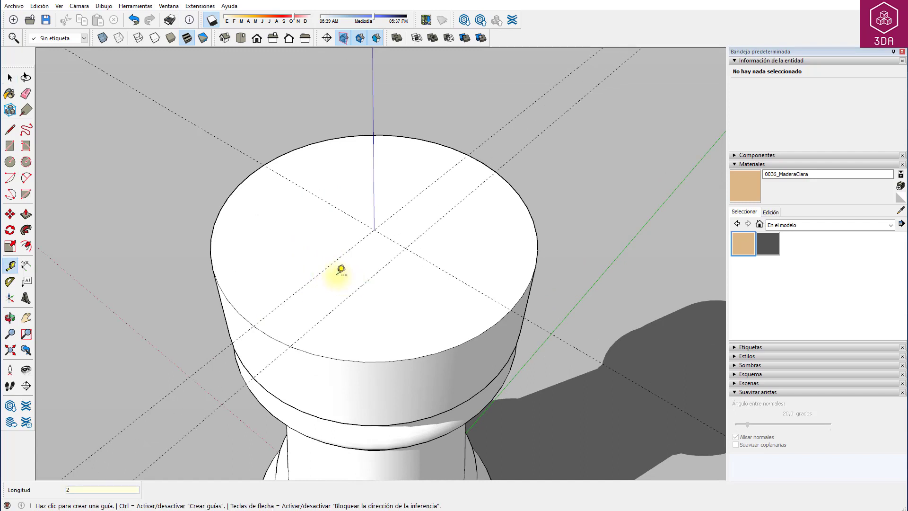
pyautogui.click(329, 263)
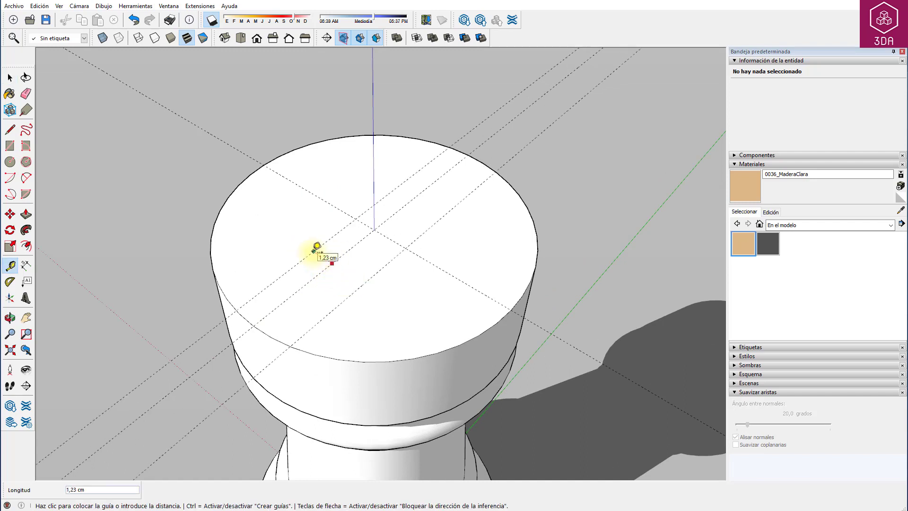
pyautogui.write('2')
pyautogui.press('Return')
pyautogui.click(431, 262)
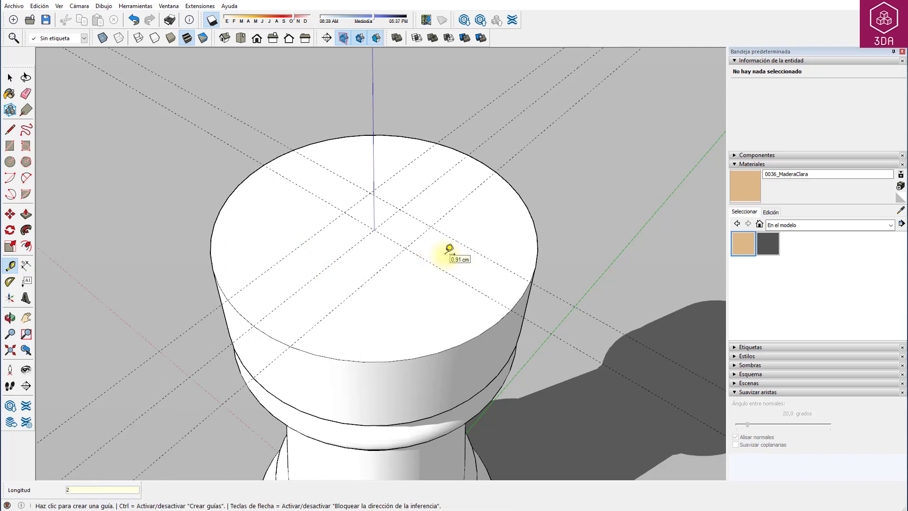
pyautogui.click(441, 268)
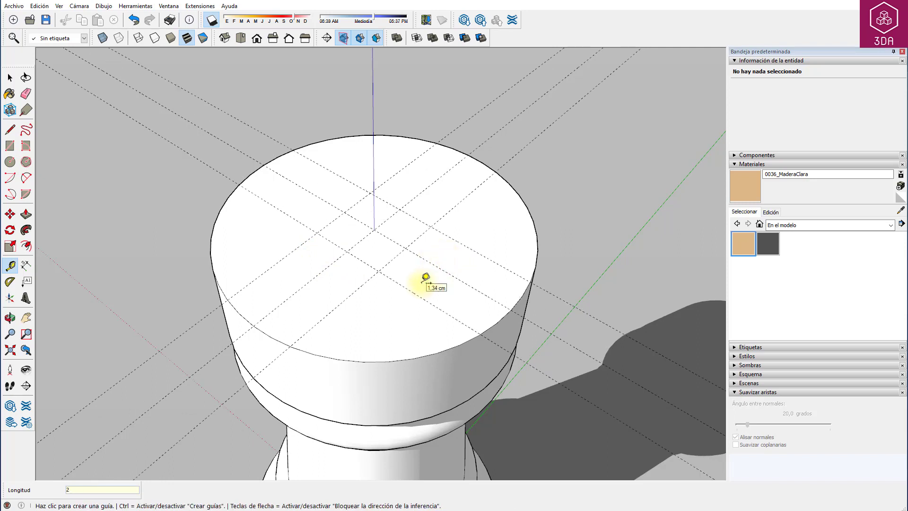
pyautogui.press('c')
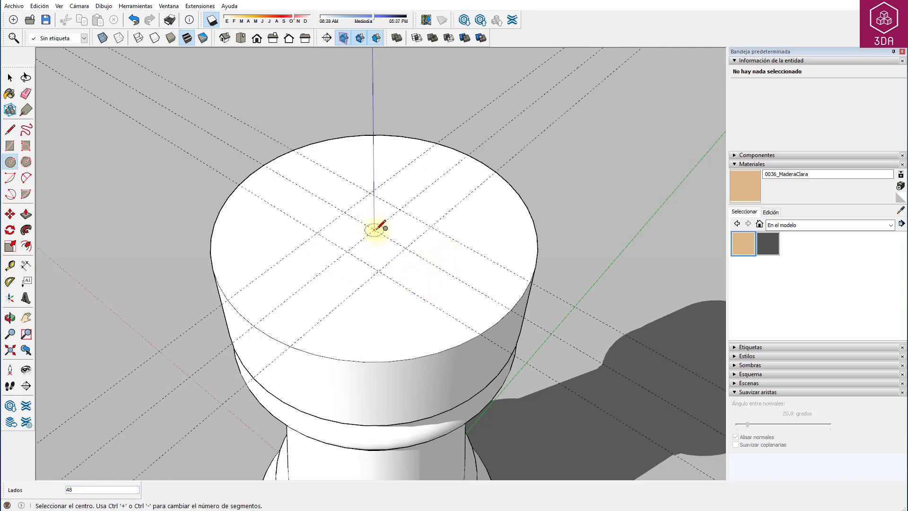
# - Draw a smaller circle centred on the rook's top face
pyautogui.click(374, 230)
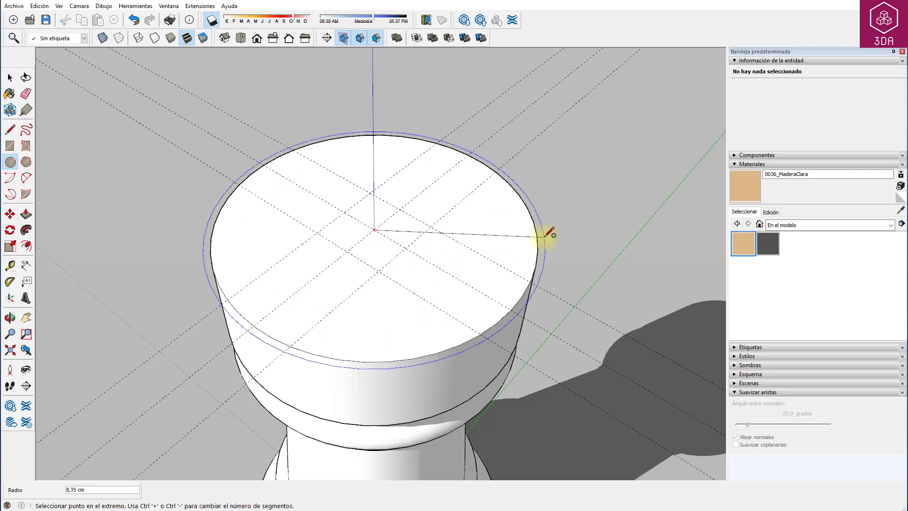
pyautogui.click(434, 180)
pyautogui.press('space')
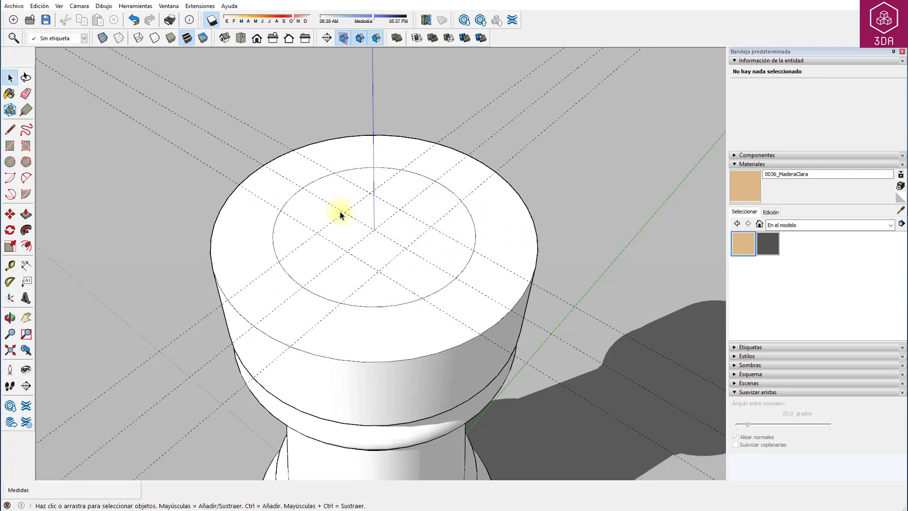
pyautogui.moveTo(341, 215)
pyautogui.mouseDown(button='middle')
pyautogui.moveTo(330, 257)
pyautogui.moveTo(384, 310)
pyautogui.mouseUp(button='middle')
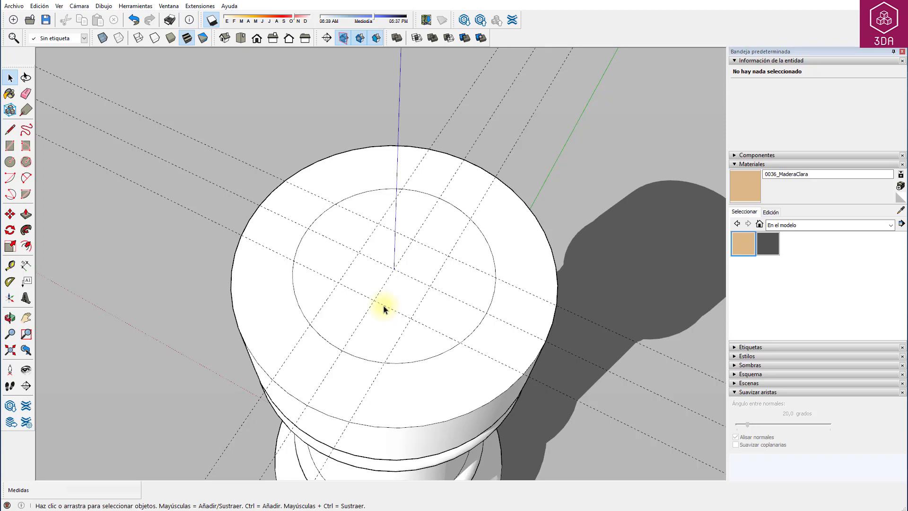
# - Draw two parallel lines across the top face along the 2 cm guides
pyautogui.press('l')
pyautogui.scroll(3, 308, 185)
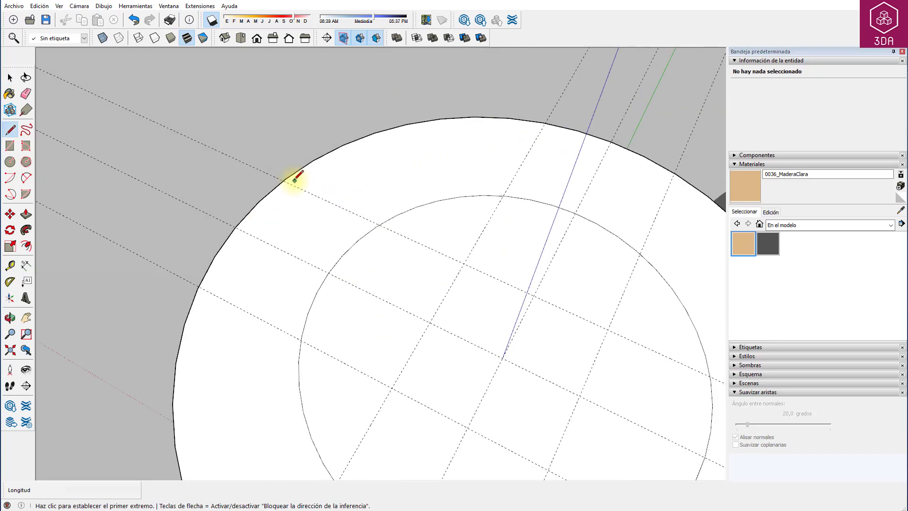
pyautogui.scroll(2, 276, 179)
pyautogui.click(275, 180)
pyautogui.scroll(-3, 265, 166)
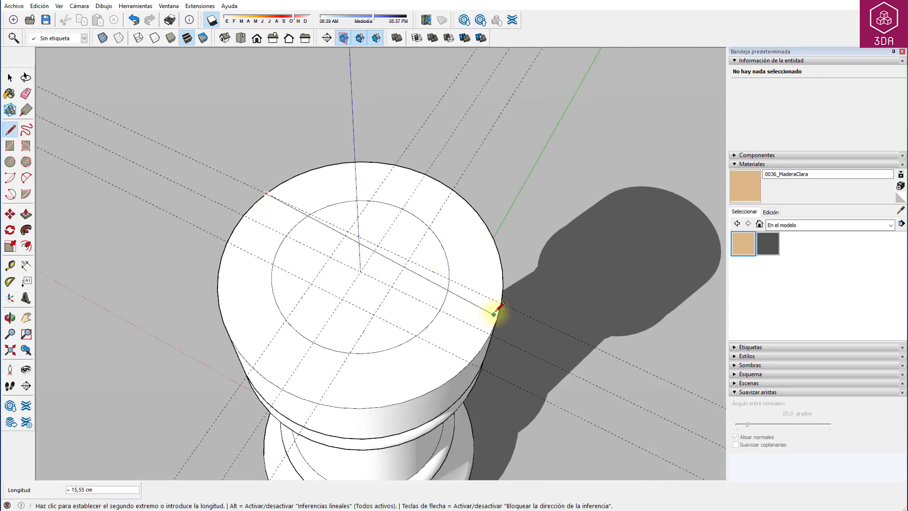
pyautogui.scroll(3, 497, 251)
pyautogui.scroll(2, 504, 289)
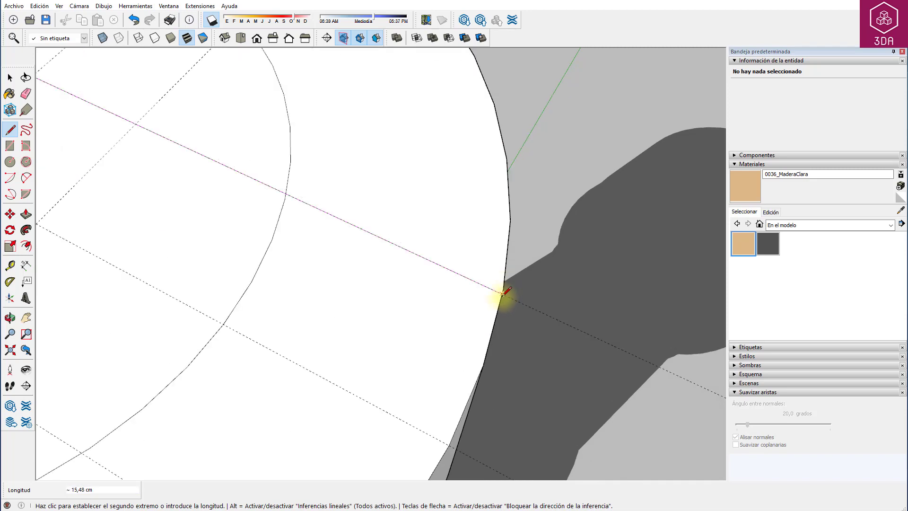
pyautogui.click(505, 290)
pyautogui.scroll(-3, 504, 291)
pyautogui.scroll(3, 457, 392)
pyautogui.click(454, 368)
pyautogui.scroll(-2, 520, 373)
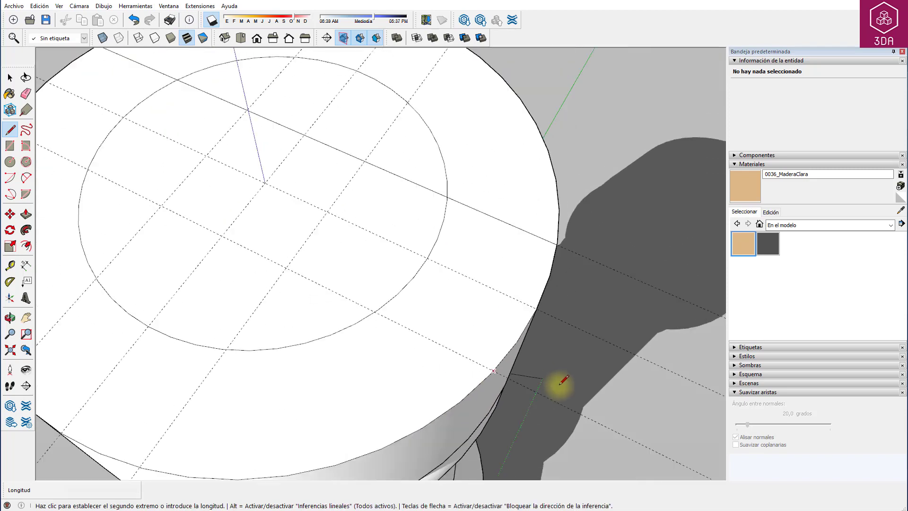
pyautogui.scroll(-3, 563, 380)
pyautogui.scroll(3, 305, 278)
pyautogui.click(301, 270)
pyautogui.scroll(-2, 300, 269)
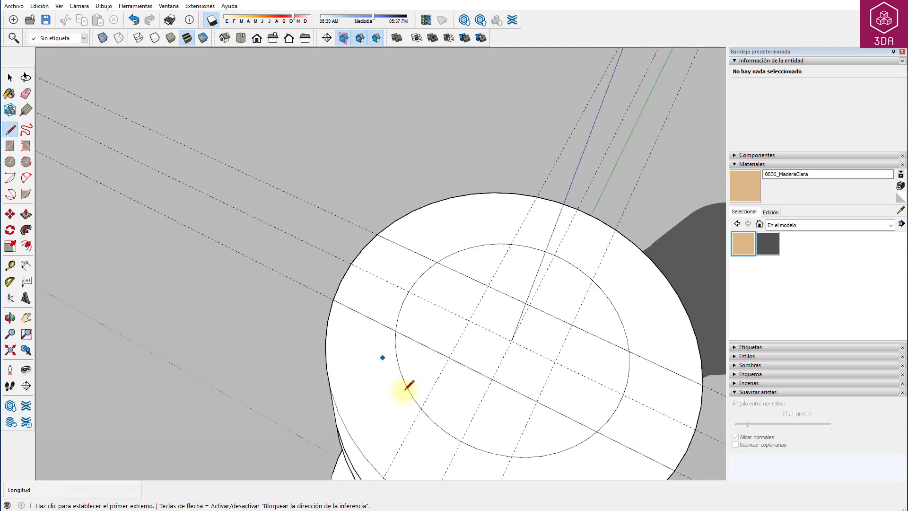
pyautogui.scroll(-2, 409, 386)
pyautogui.scroll(4, 324, 385)
# - Draw the two crossing lines along the other guides to complete the cross
pyautogui.click(304, 375)
pyautogui.scroll(-3, 318, 364)
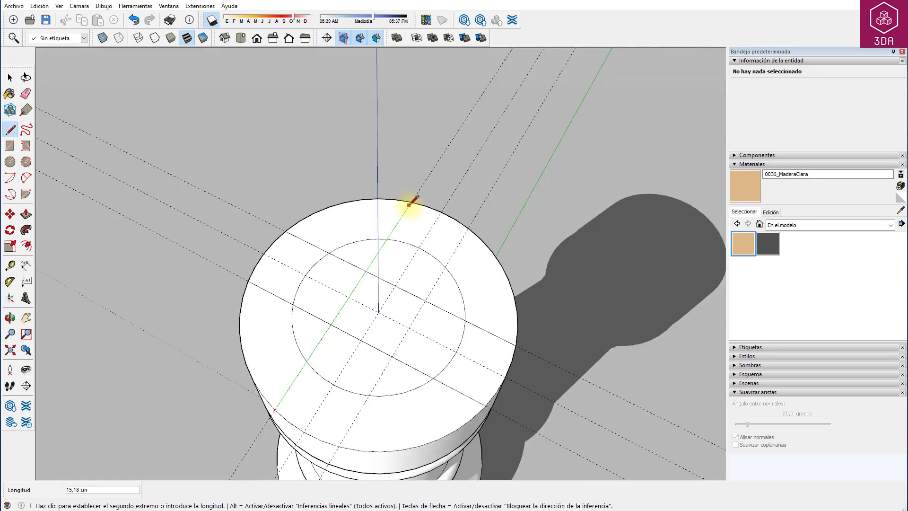
pyautogui.scroll(3, 408, 205)
pyautogui.click(395, 148)
pyautogui.scroll(-2, 541, 217)
pyautogui.scroll(2, 502, 297)
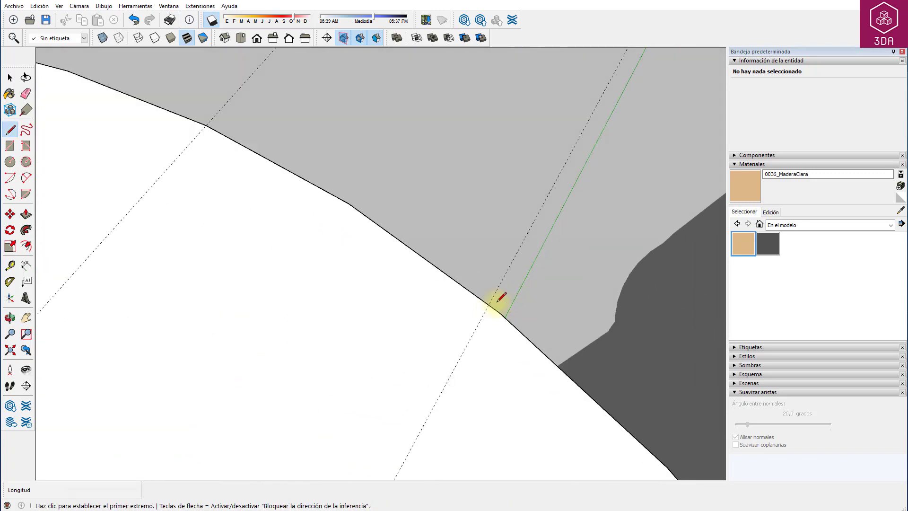
pyautogui.click(498, 300)
pyautogui.scroll(-1, 489, 253)
pyautogui.scroll(-2, 535, 359)
pyautogui.scroll(-2, 324, 462)
pyautogui.scroll(5, 320, 447)
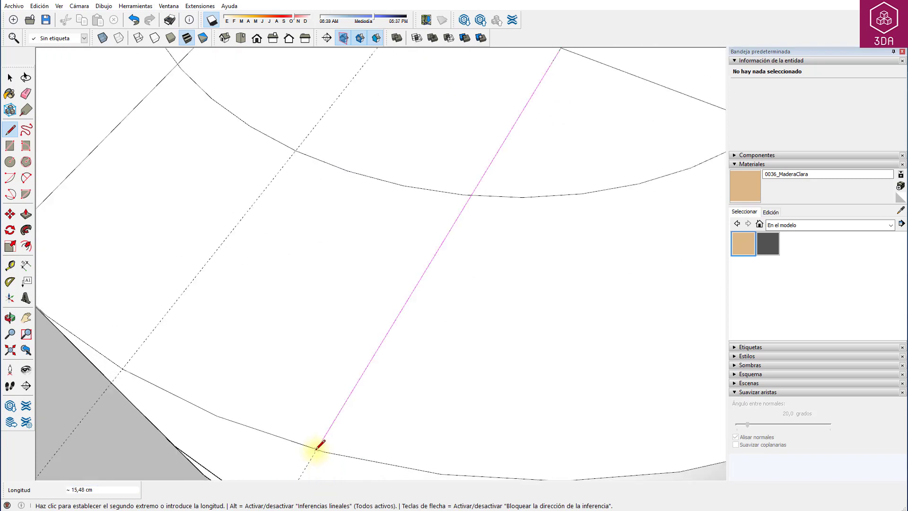
pyautogui.click(317, 447)
pyautogui.scroll(-4, 314, 455)
pyautogui.scroll(-2, 312, 425)
pyautogui.press('space')
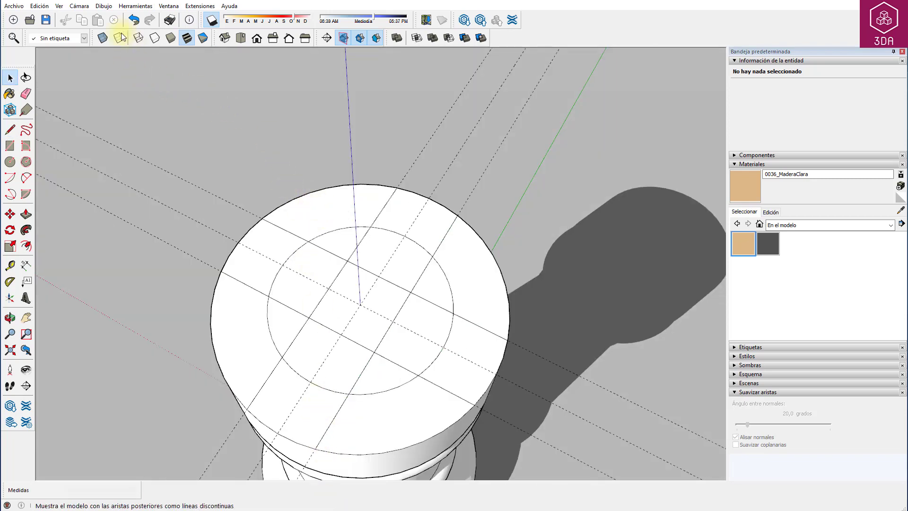
# - Erase the dashed guides and extra edges from the rook's top face
pyautogui.click(26, 93)
pyautogui.moveTo(186, 174); pyautogui.dragTo(157, 248)
pyautogui.moveTo(525, 166)
pyautogui.mouseDown()
pyautogui.moveTo(342, 254)
pyautogui.moveTo(407, 305)
pyautogui.mouseUp()
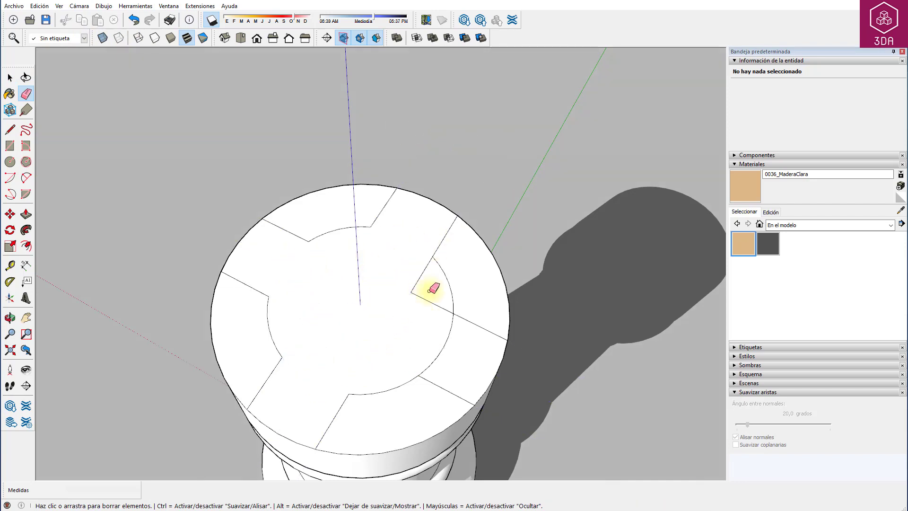
pyautogui.moveTo(407, 305); pyautogui.dragTo(431, 355)
pyautogui.moveTo(431, 355)
pyautogui.mouseDown(button='middle')
pyautogui.moveTo(436, 214)
pyautogui.moveTo(416, 217)
pyautogui.mouseUp(button='middle')
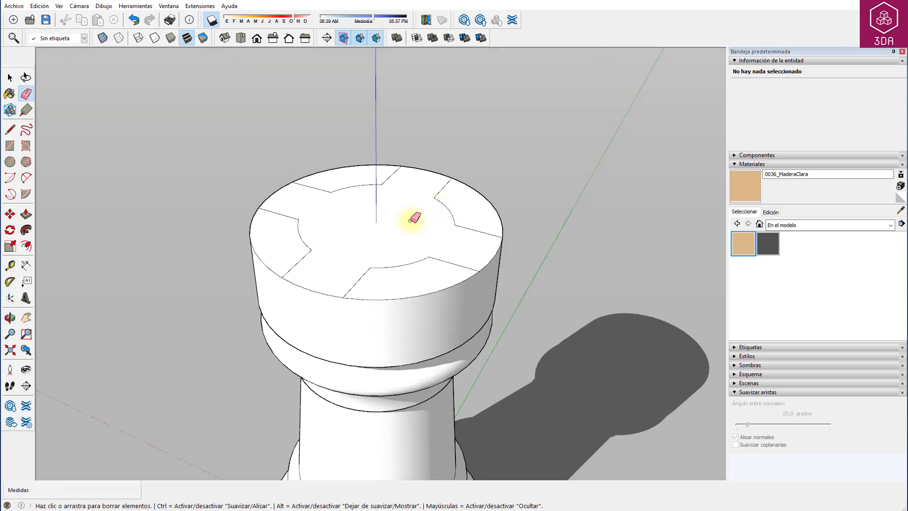
# - Push the central cross-shaped face down 2,5 cm to leave four battlements
pyautogui.press('p')
pyautogui.click(404, 211)
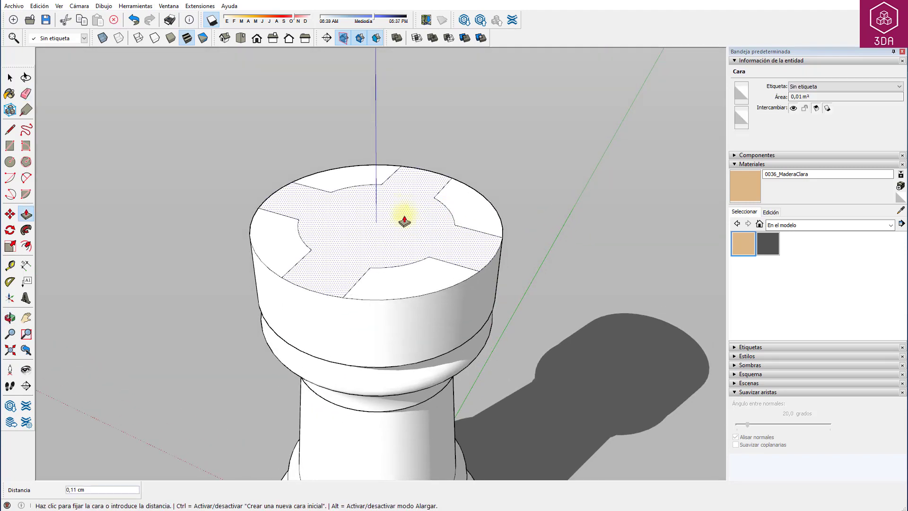
pyautogui.click(402, 249)
pyautogui.write('2,5')
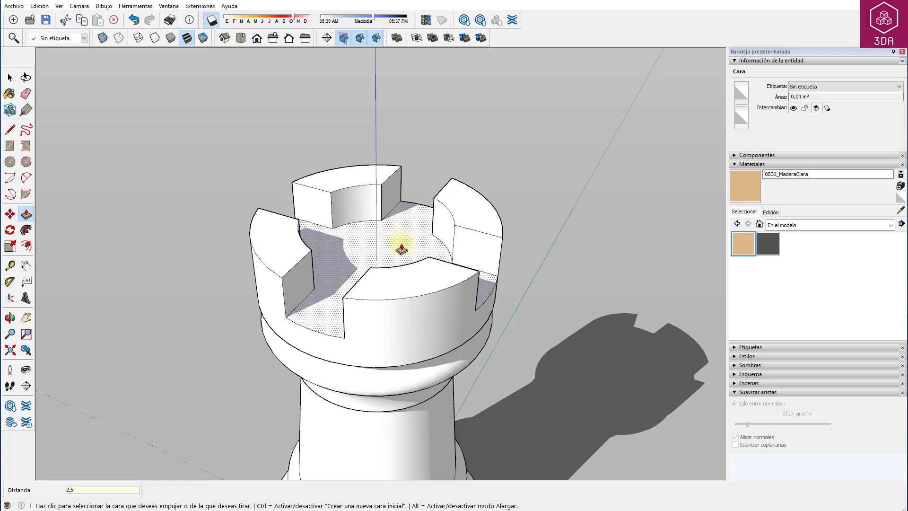
pyautogui.press('Return')
pyautogui.scroll(-5, 325, 233)
pyautogui.moveTo(325, 233); pyautogui.dragTo(328, 291, button='middle')
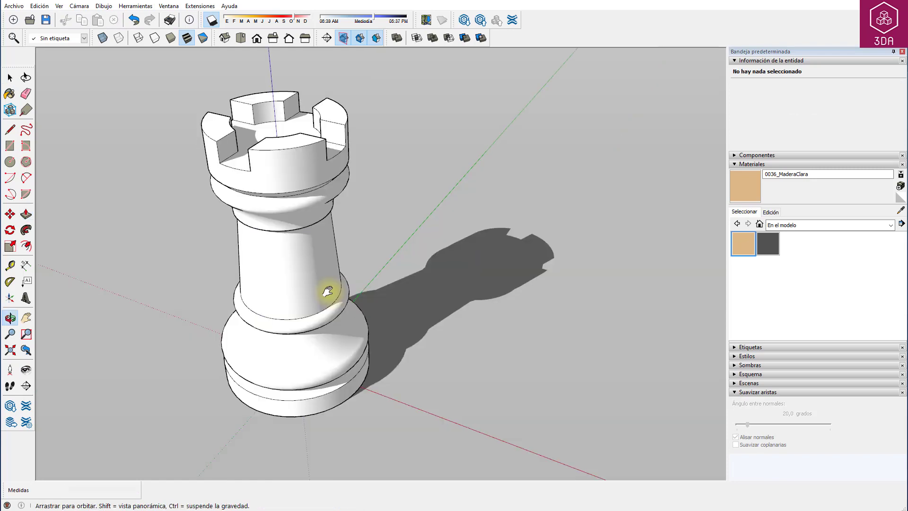
pyautogui.press('space')
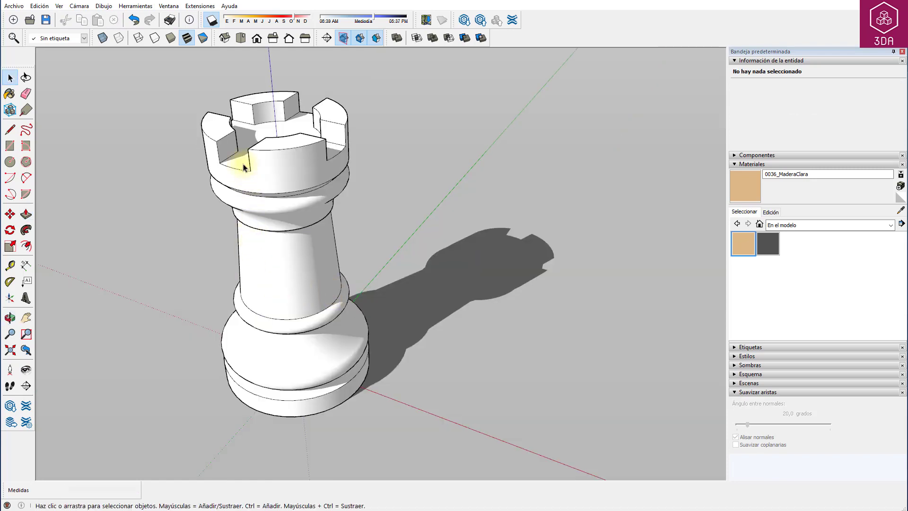
pyautogui.tripleClick(243, 167)
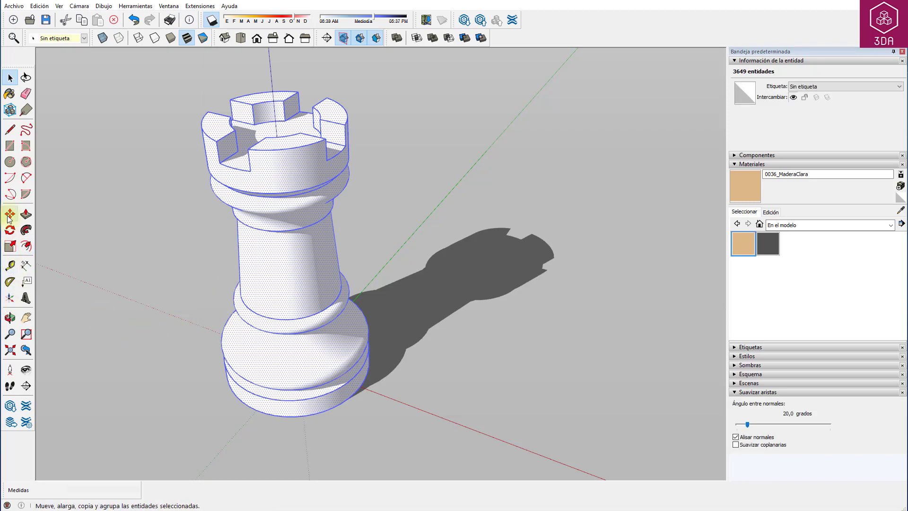
# - Copy the rook to the right of the original with Move and Ctrl
pyautogui.click(21, 215)
pyautogui.click(436, 290)
pyautogui.press('ctrl')
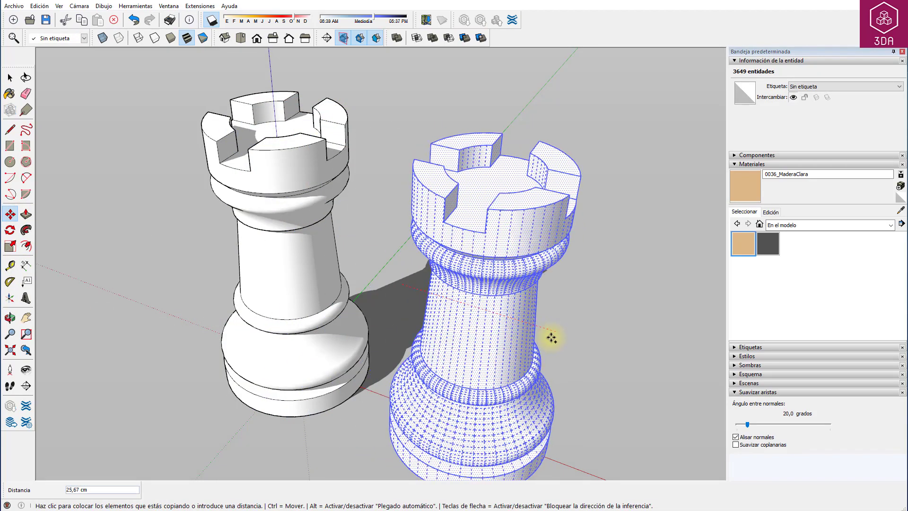
pyautogui.click(530, 313)
# - Scale the copied rook uniformly to 0,1, then select both rooks
pyautogui.click(10, 245)
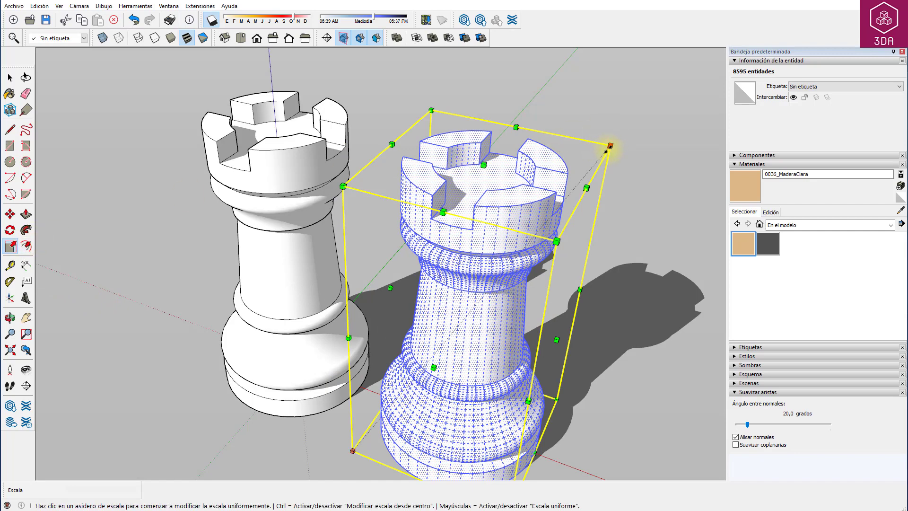
pyautogui.moveTo(610, 146); pyautogui.dragTo(592, 167)
pyautogui.write('1')
pyautogui.press('Return')
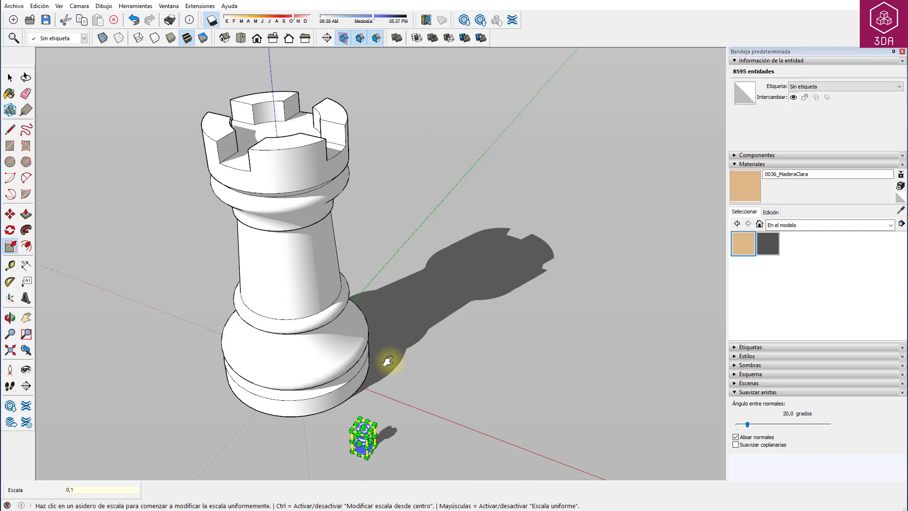
pyautogui.moveTo(385, 360); pyautogui.dragTo(423, 229, button='middle')
pyautogui.press('space')
pyautogui.click(463, 276)
pyautogui.hotkey('ctrl', 'a')
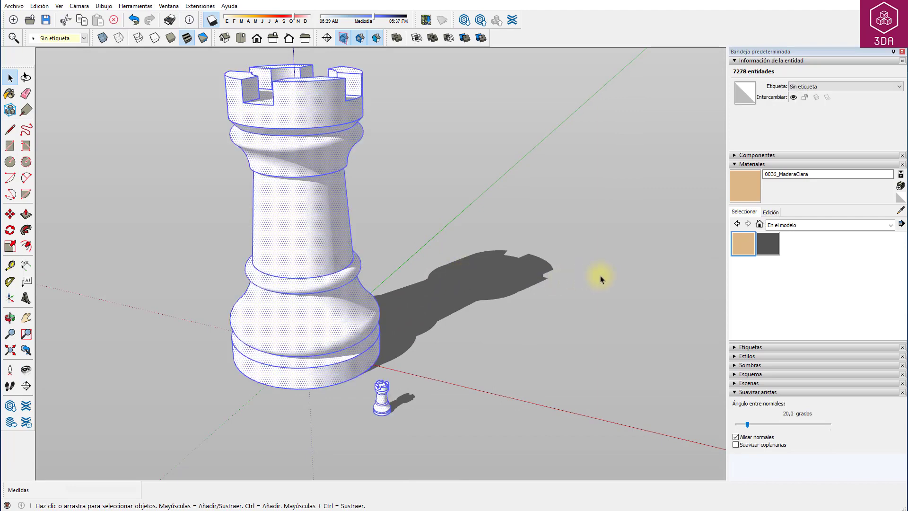
pyautogui.click(742, 243)
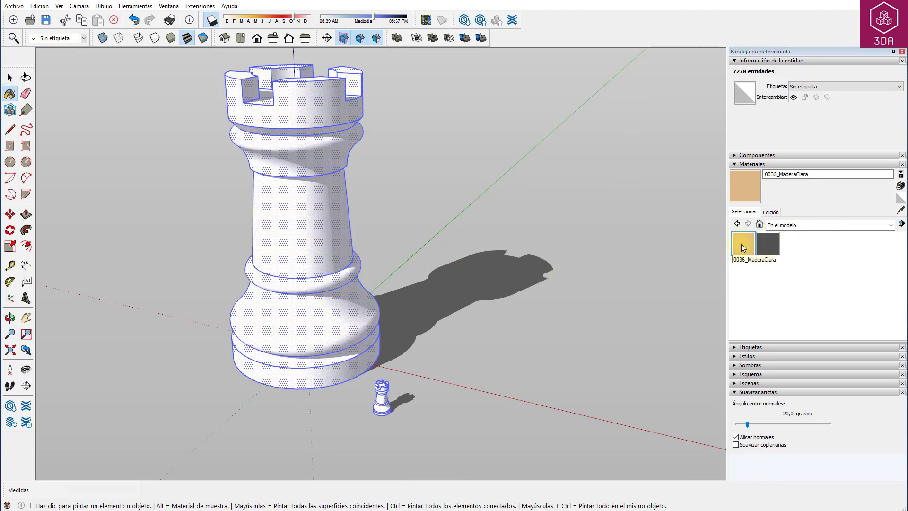
# - Paint both rooks 0036_MaderaClara and copy the pair behind the originals
pyautogui.click(336, 239)
pyautogui.press('space')
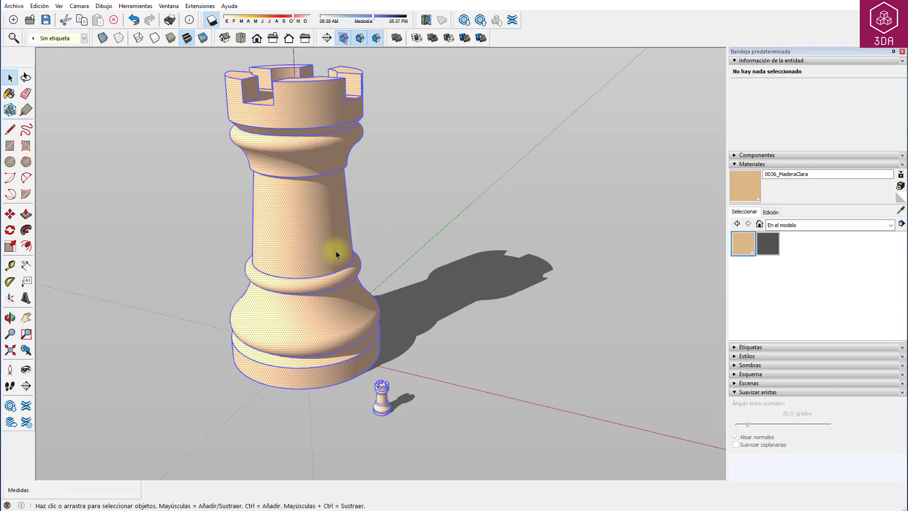
pyautogui.press('m')
pyautogui.press('ctrl')
pyautogui.click(407, 413)
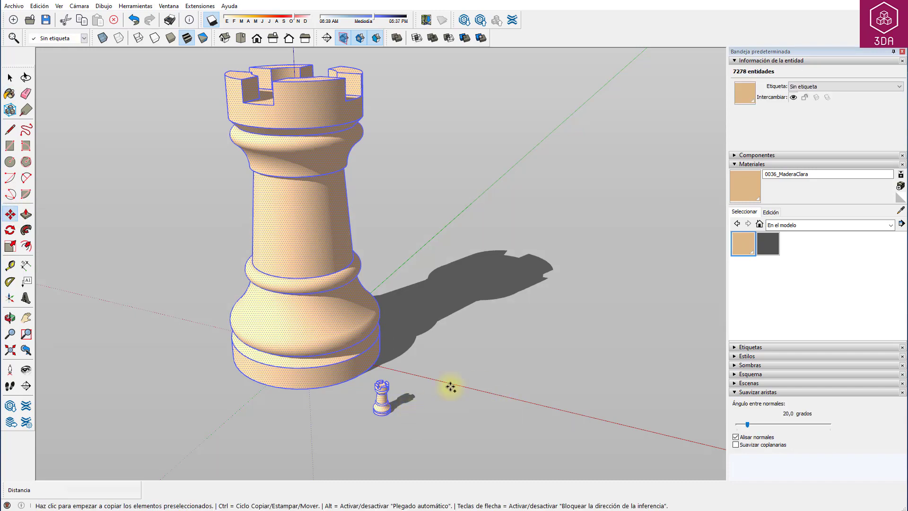
pyautogui.click(517, 223)
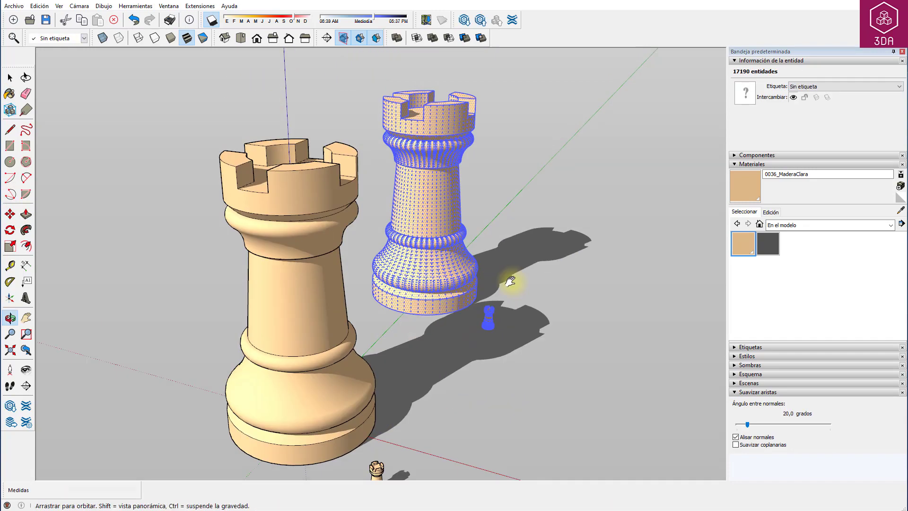
pyautogui.moveTo(517, 223); pyautogui.dragTo(497, 229, button='middle')
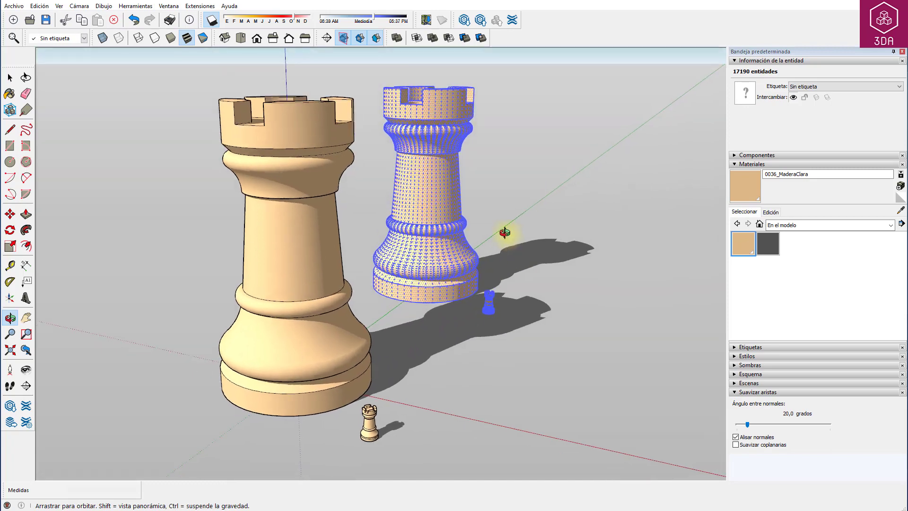
# - Paint the copied rook pair dark grey with 0135_GrisOscuro
pyautogui.click(769, 243)
pyautogui.click(393, 229)
pyautogui.press('space')
pyautogui.click(485, 163)
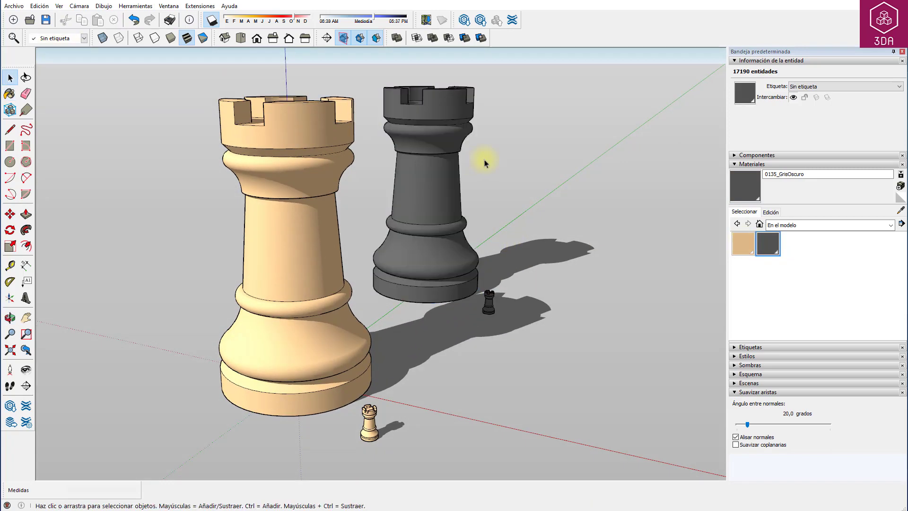
pyautogui.moveTo(375, 146)
pyautogui.mouseDown(button='middle')
pyautogui.moveTo(351, 158)
pyautogui.moveTo(376, 220)
pyautogui.mouseUp(button='middle')
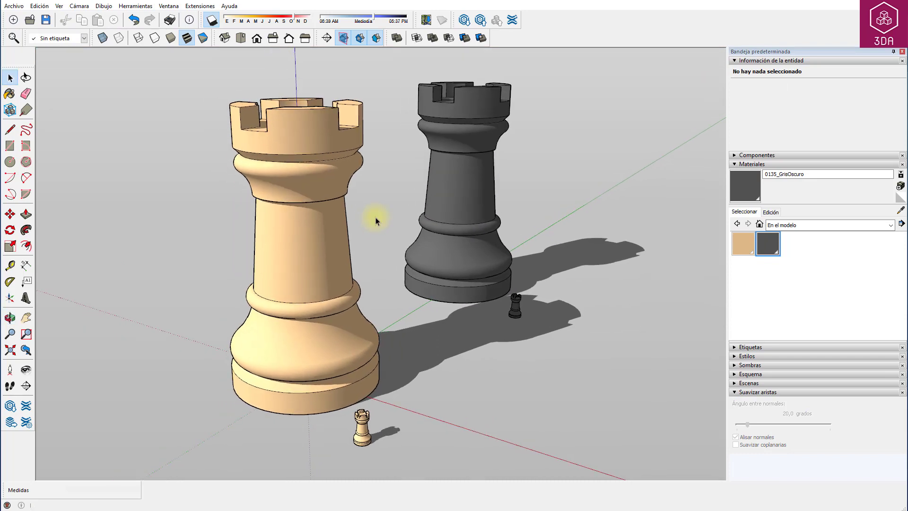